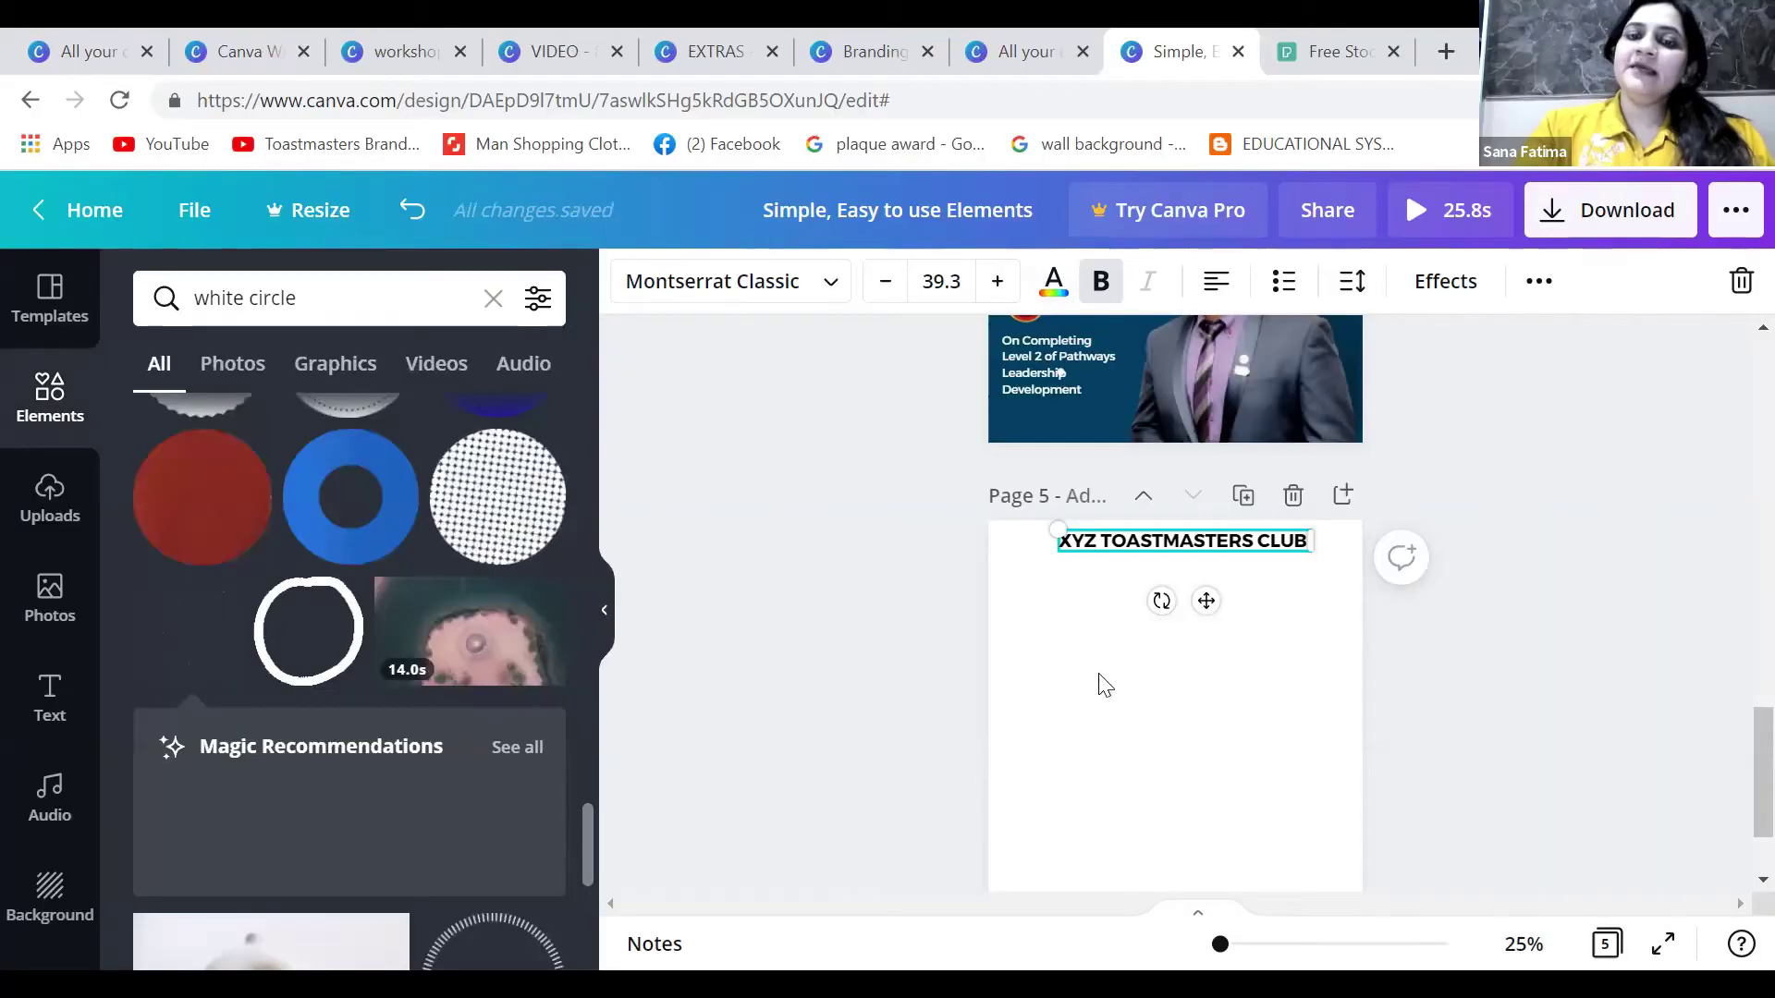
- Shrink the XYZ TOASTMASTERS CLUB title to font size 35.1 and centre it at the top of page 5
click(1101, 681)
click(1201, 552)
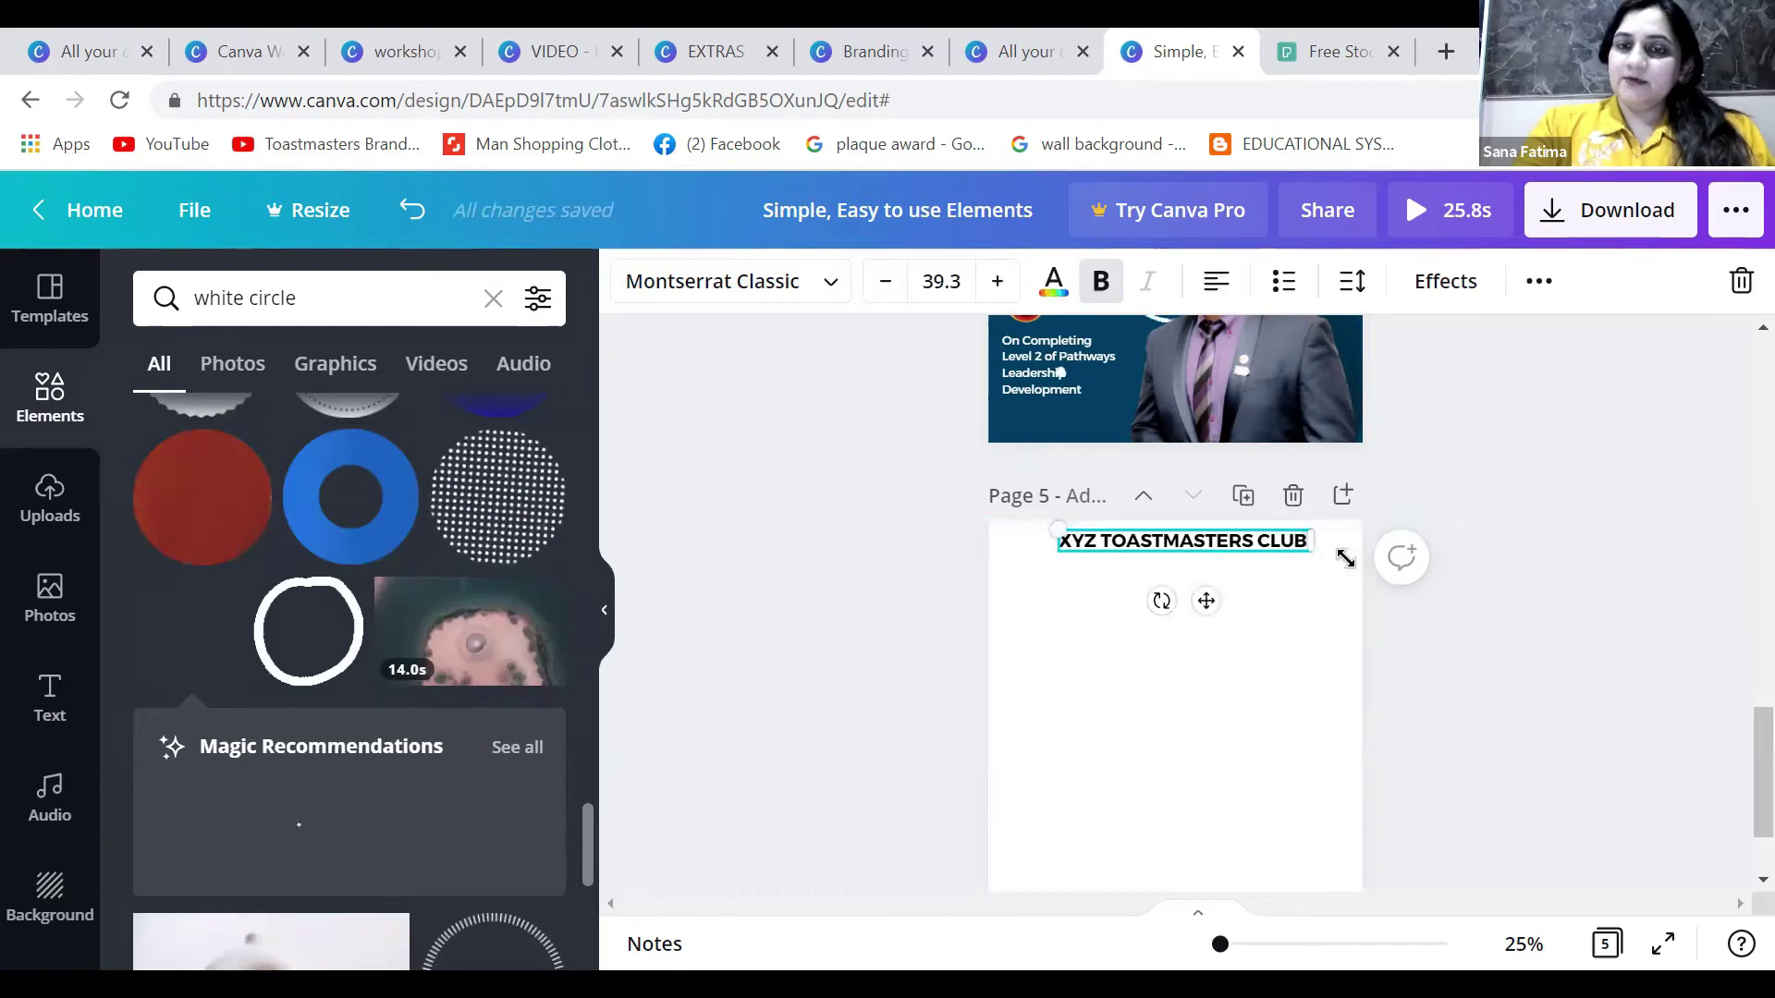
drag(1304, 550, 1285, 544)
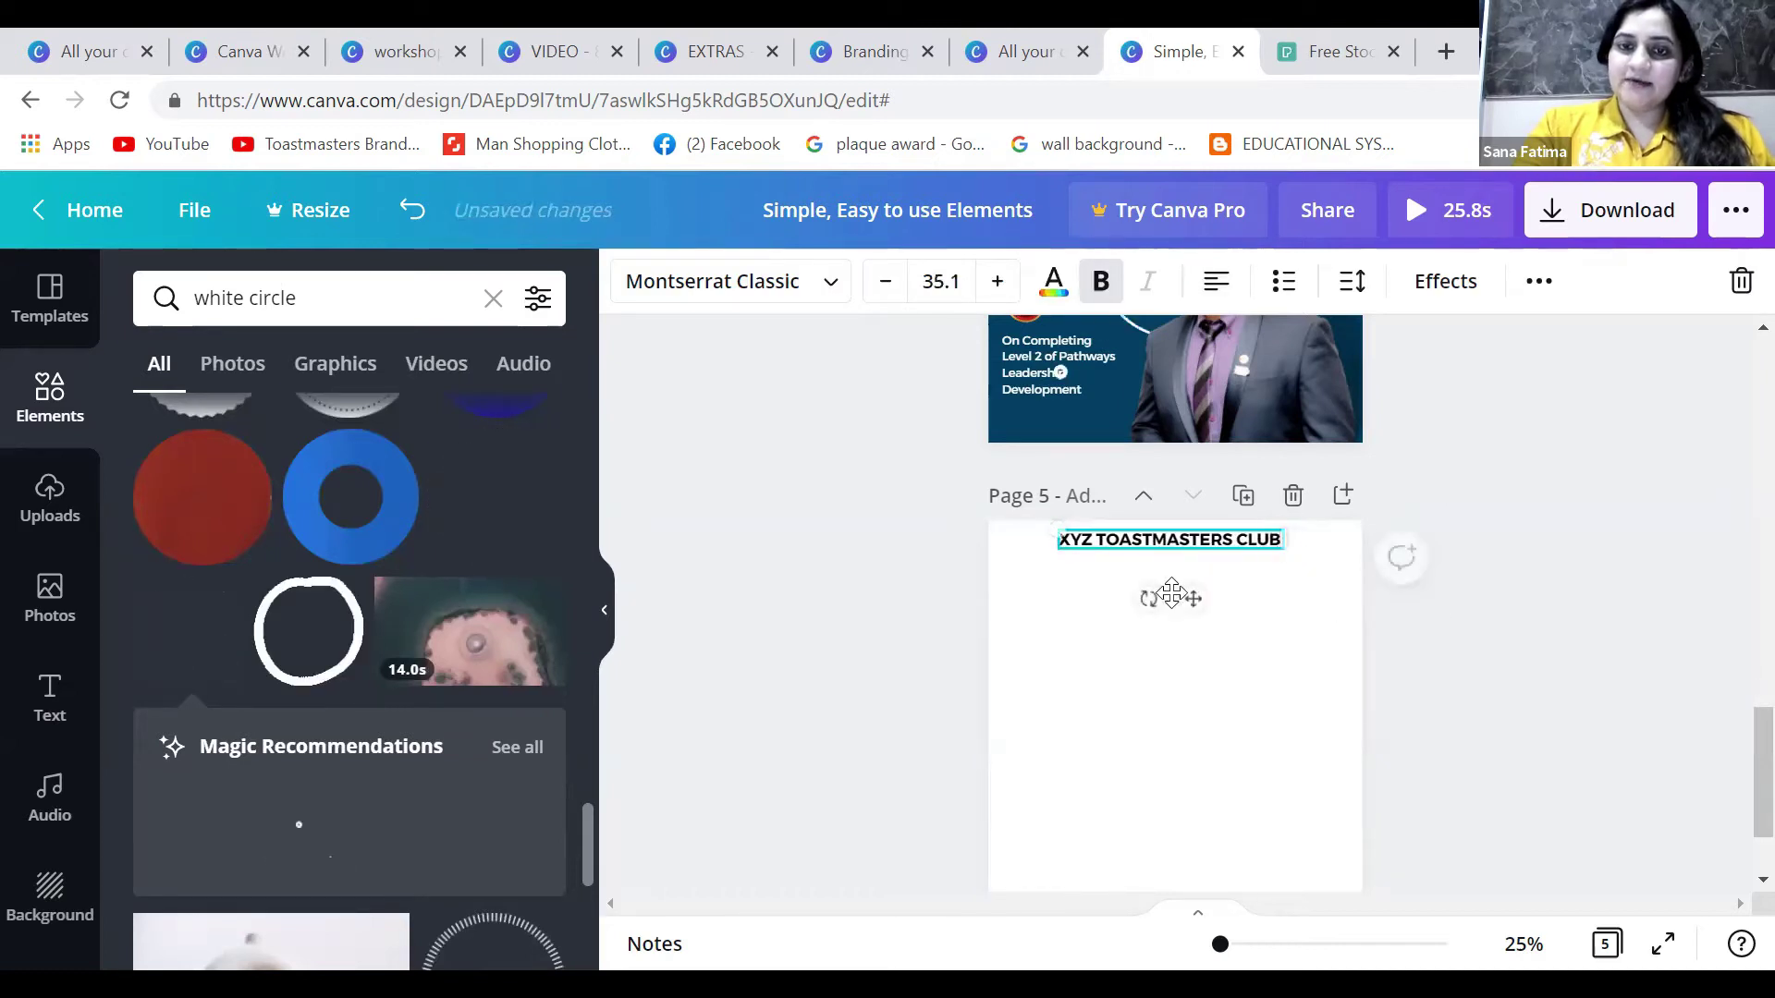
click(1166, 683)
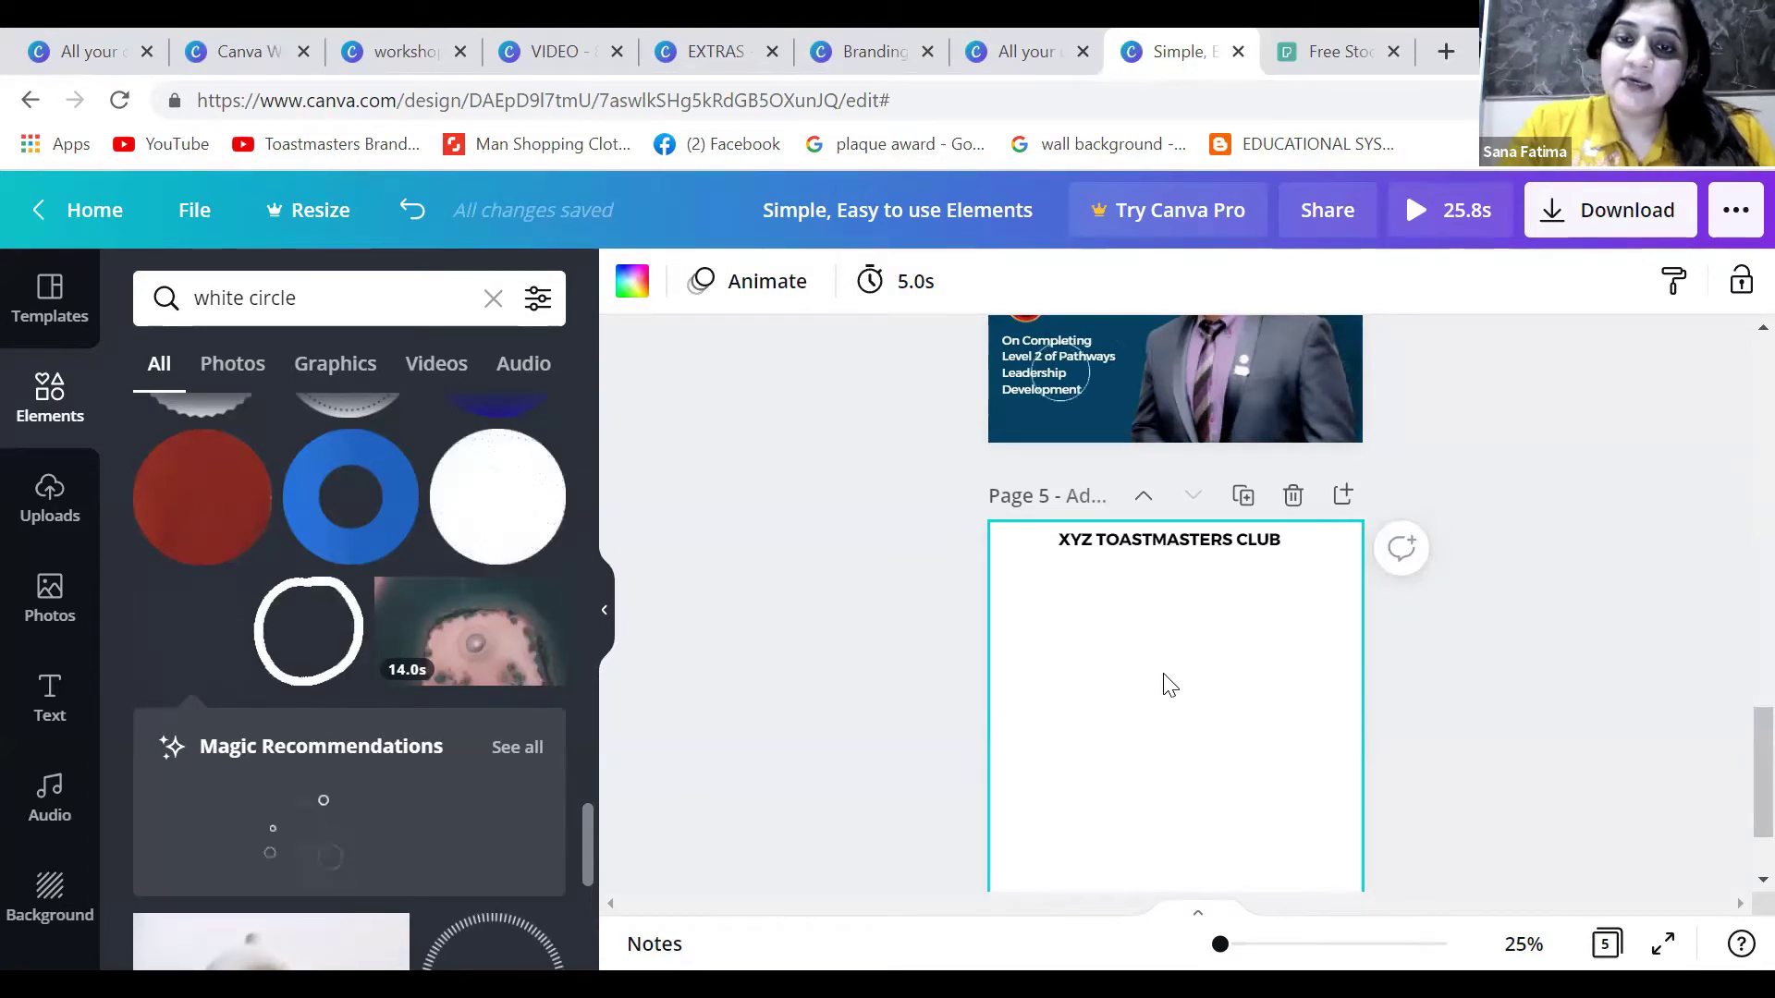
click(1214, 552)
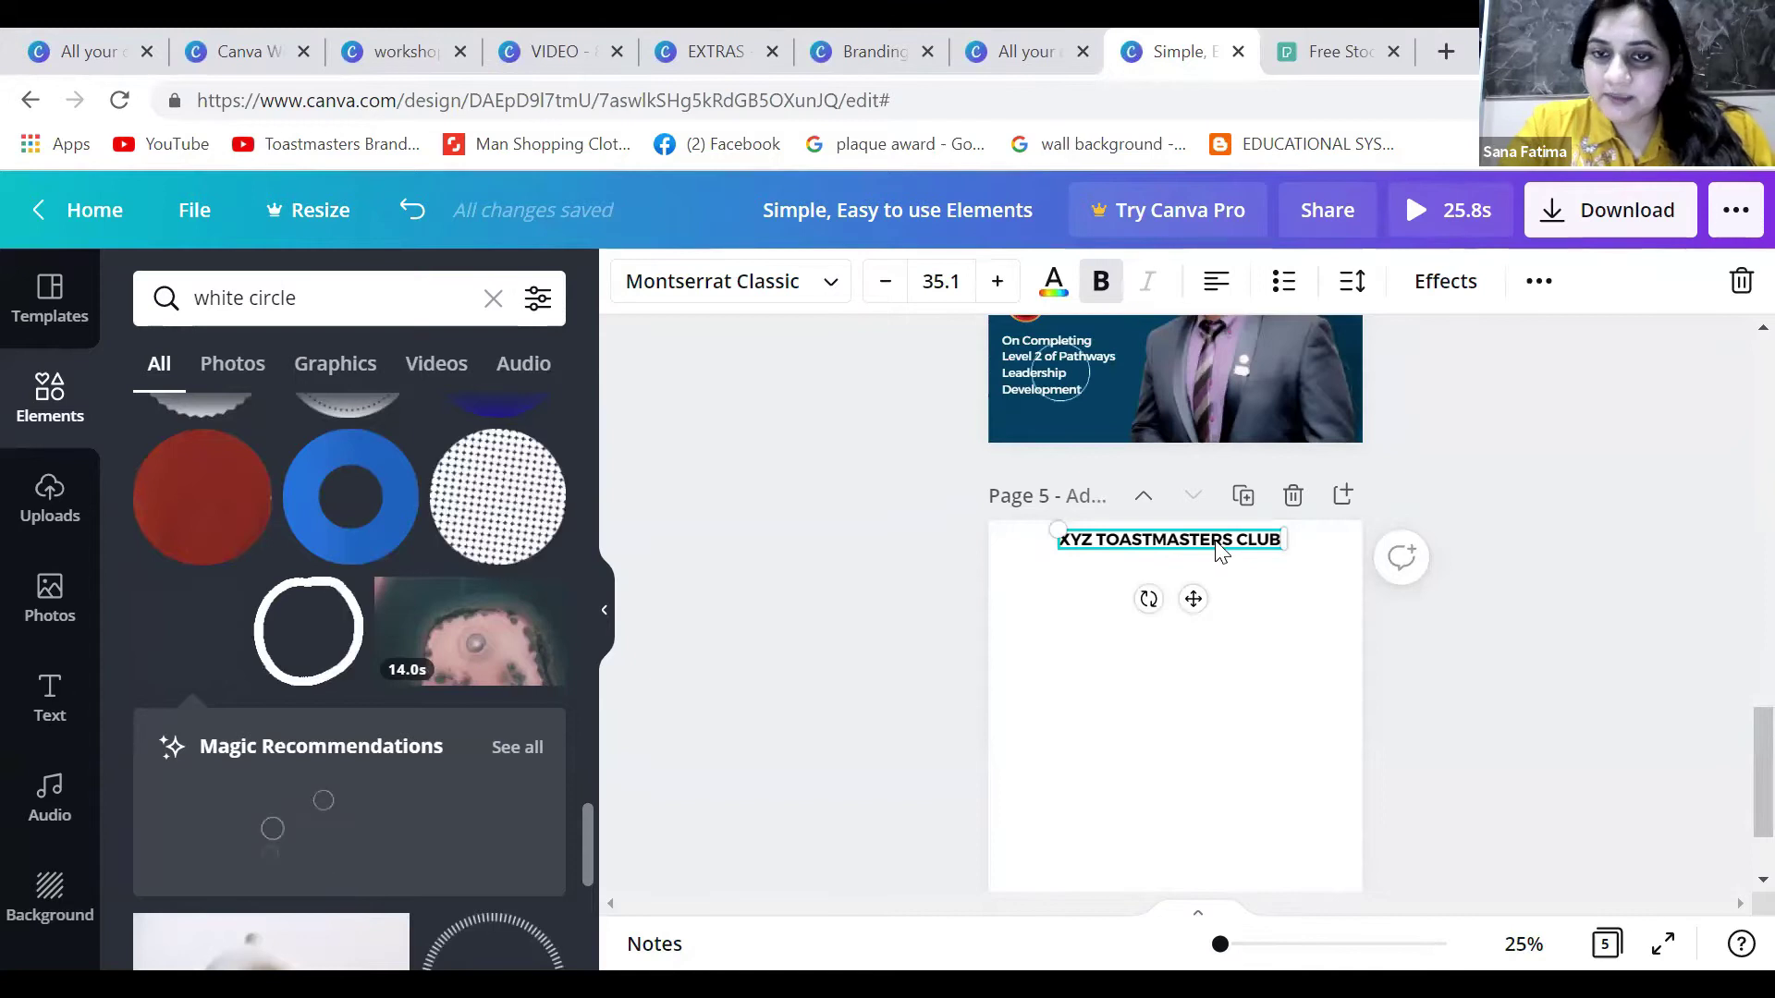
drag(1212, 545, 1218, 539)
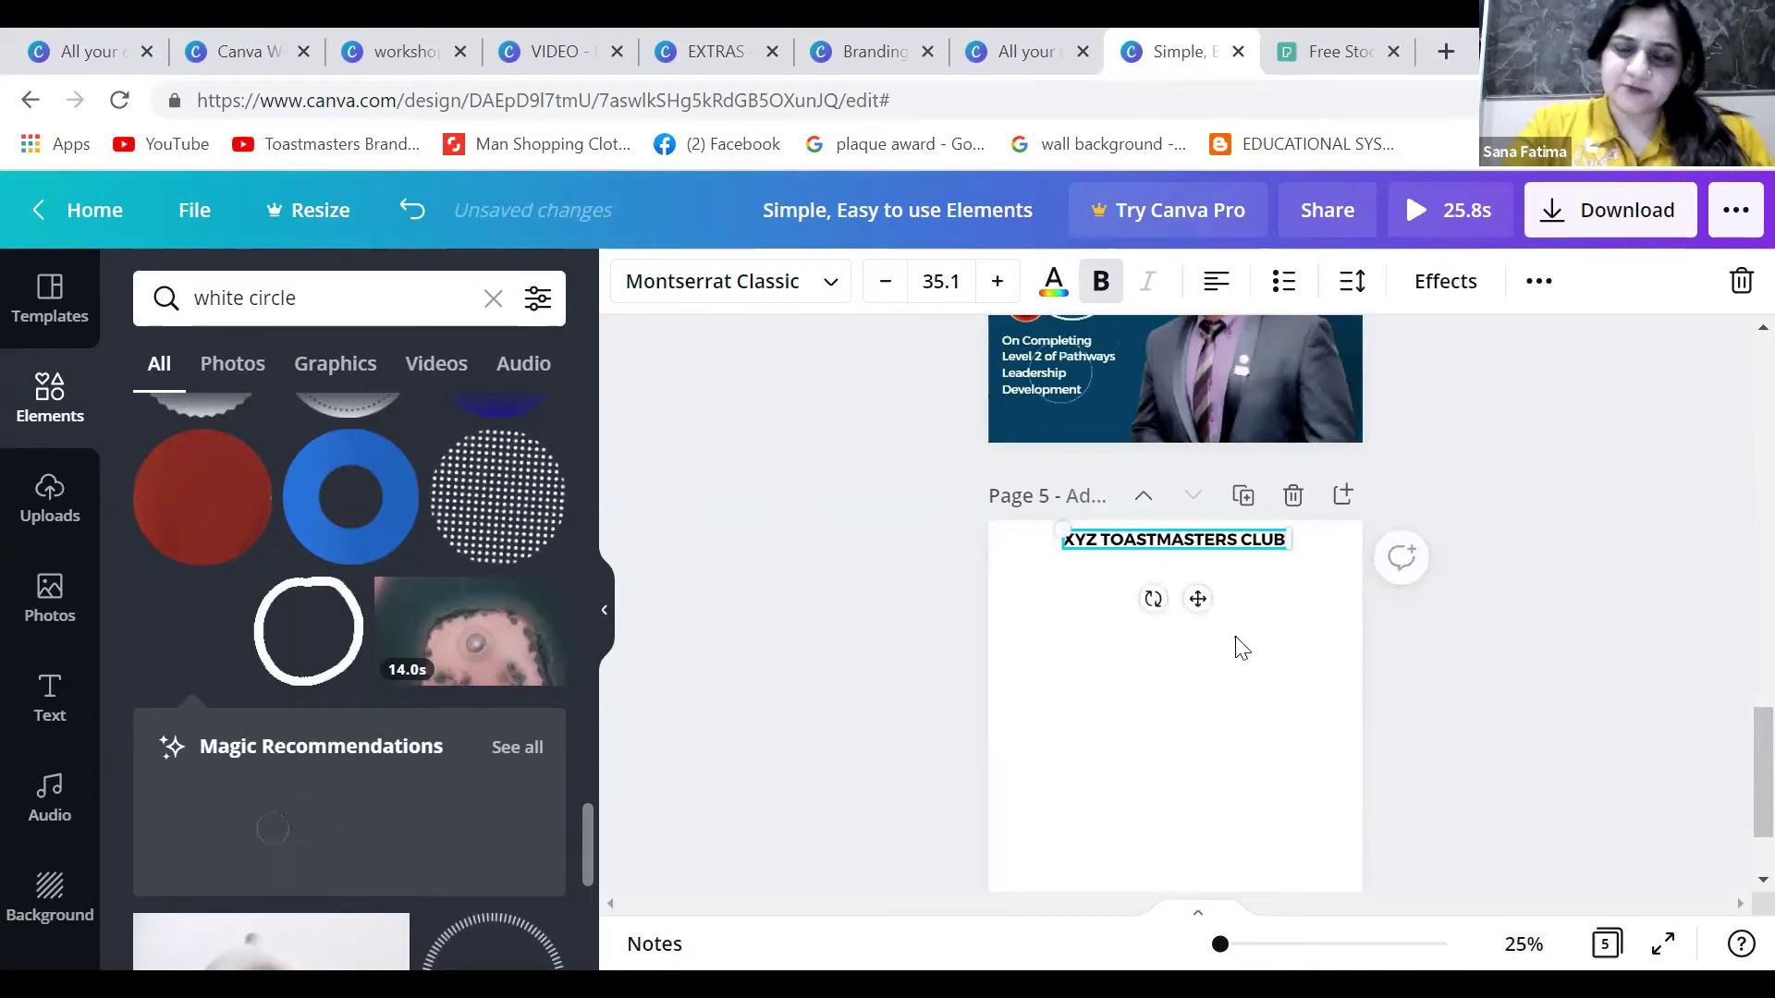
click(1198, 695)
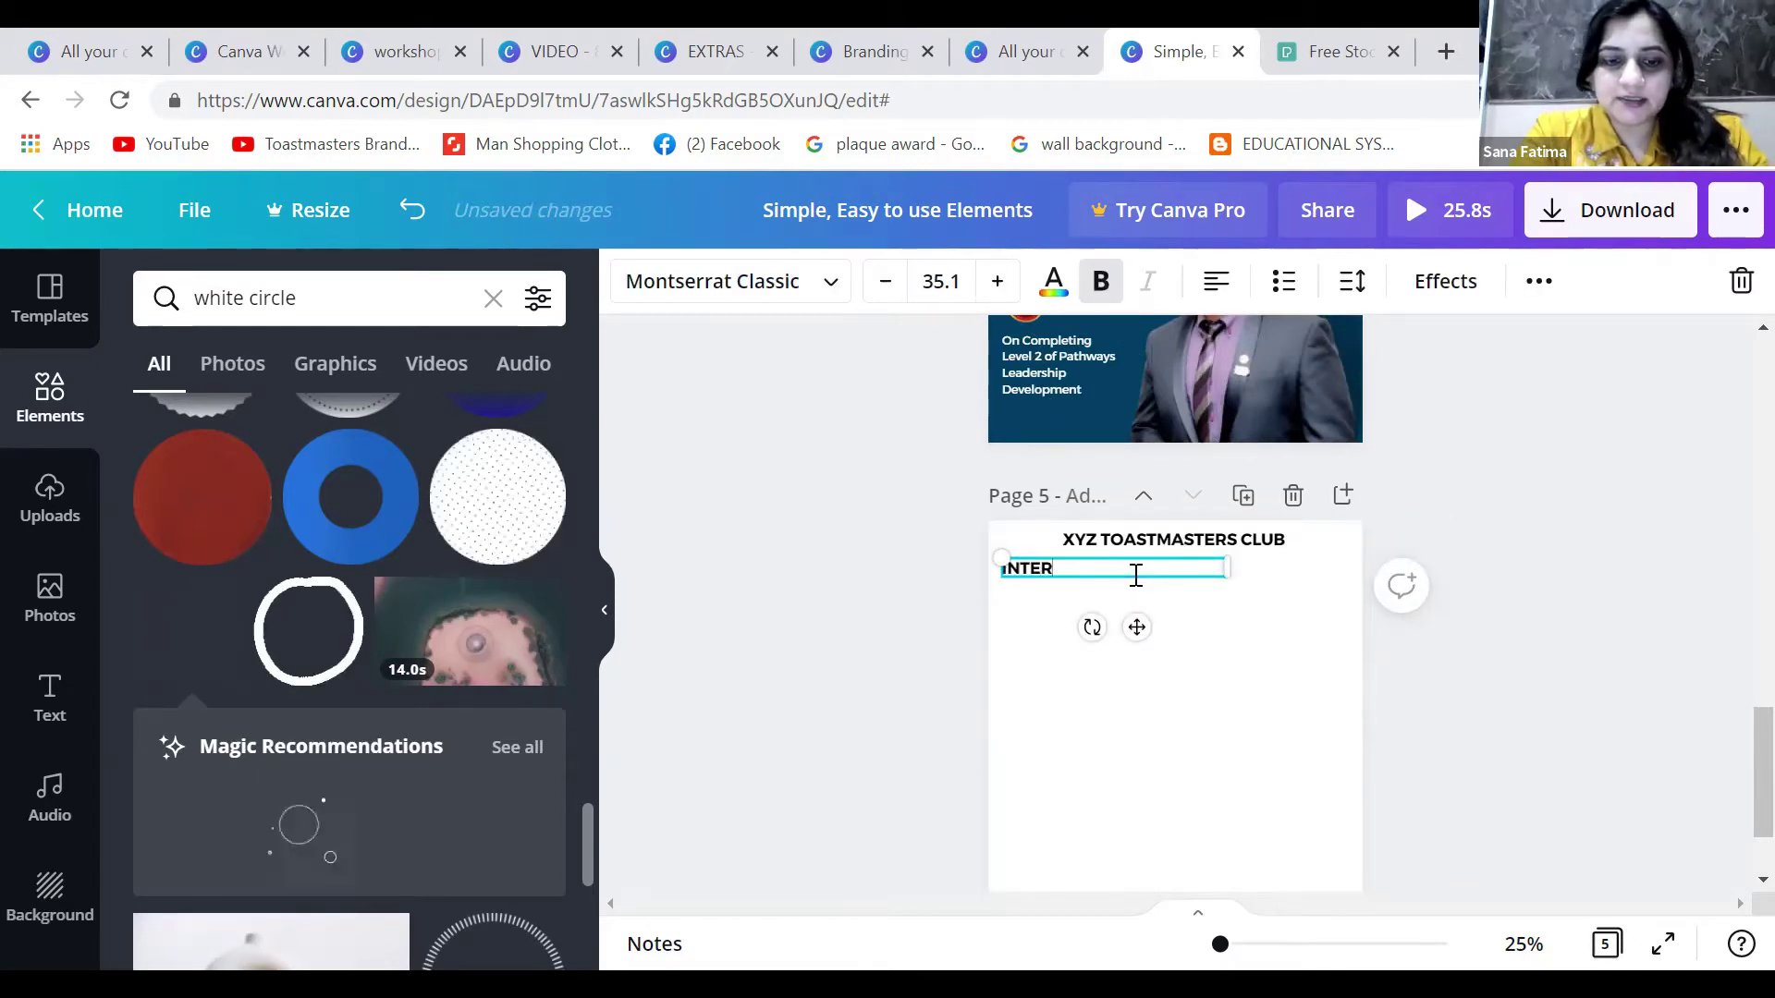
- Enter INTERNATIONAL SPEECH CONTEST WINNERS as a second heading below the title and fit it on one line at font size 33.3
text(TERNATION)
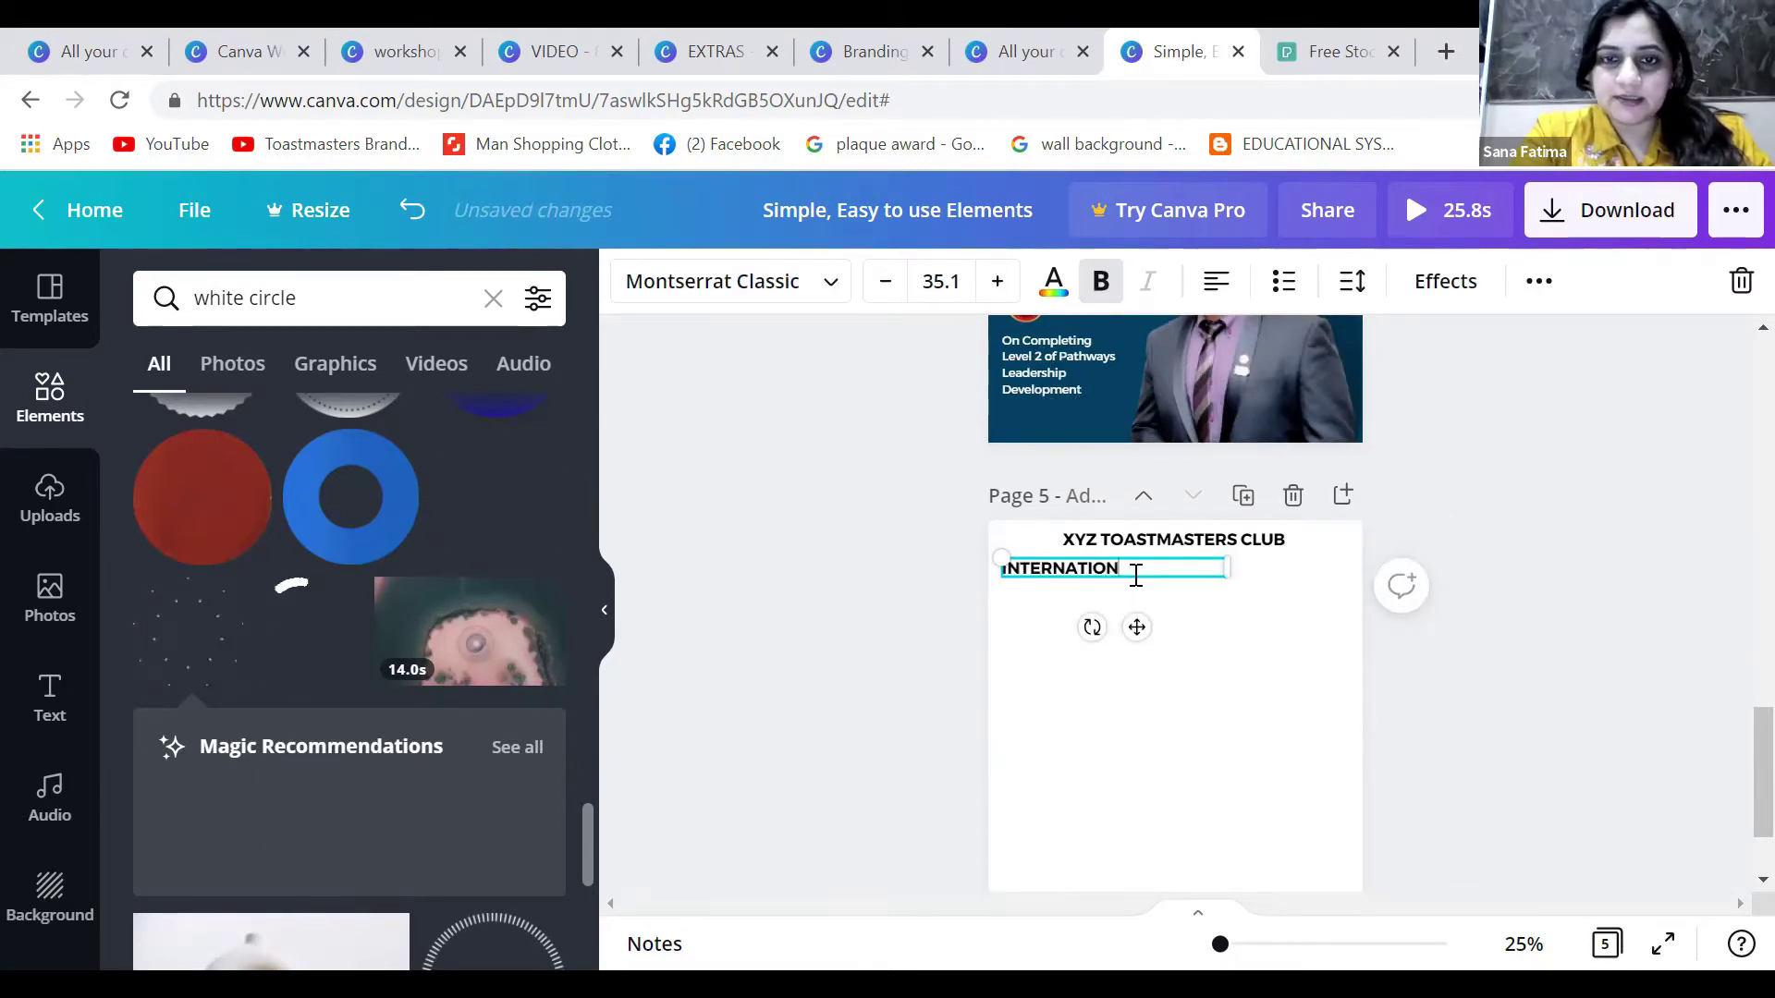
text(AL SPEECH)
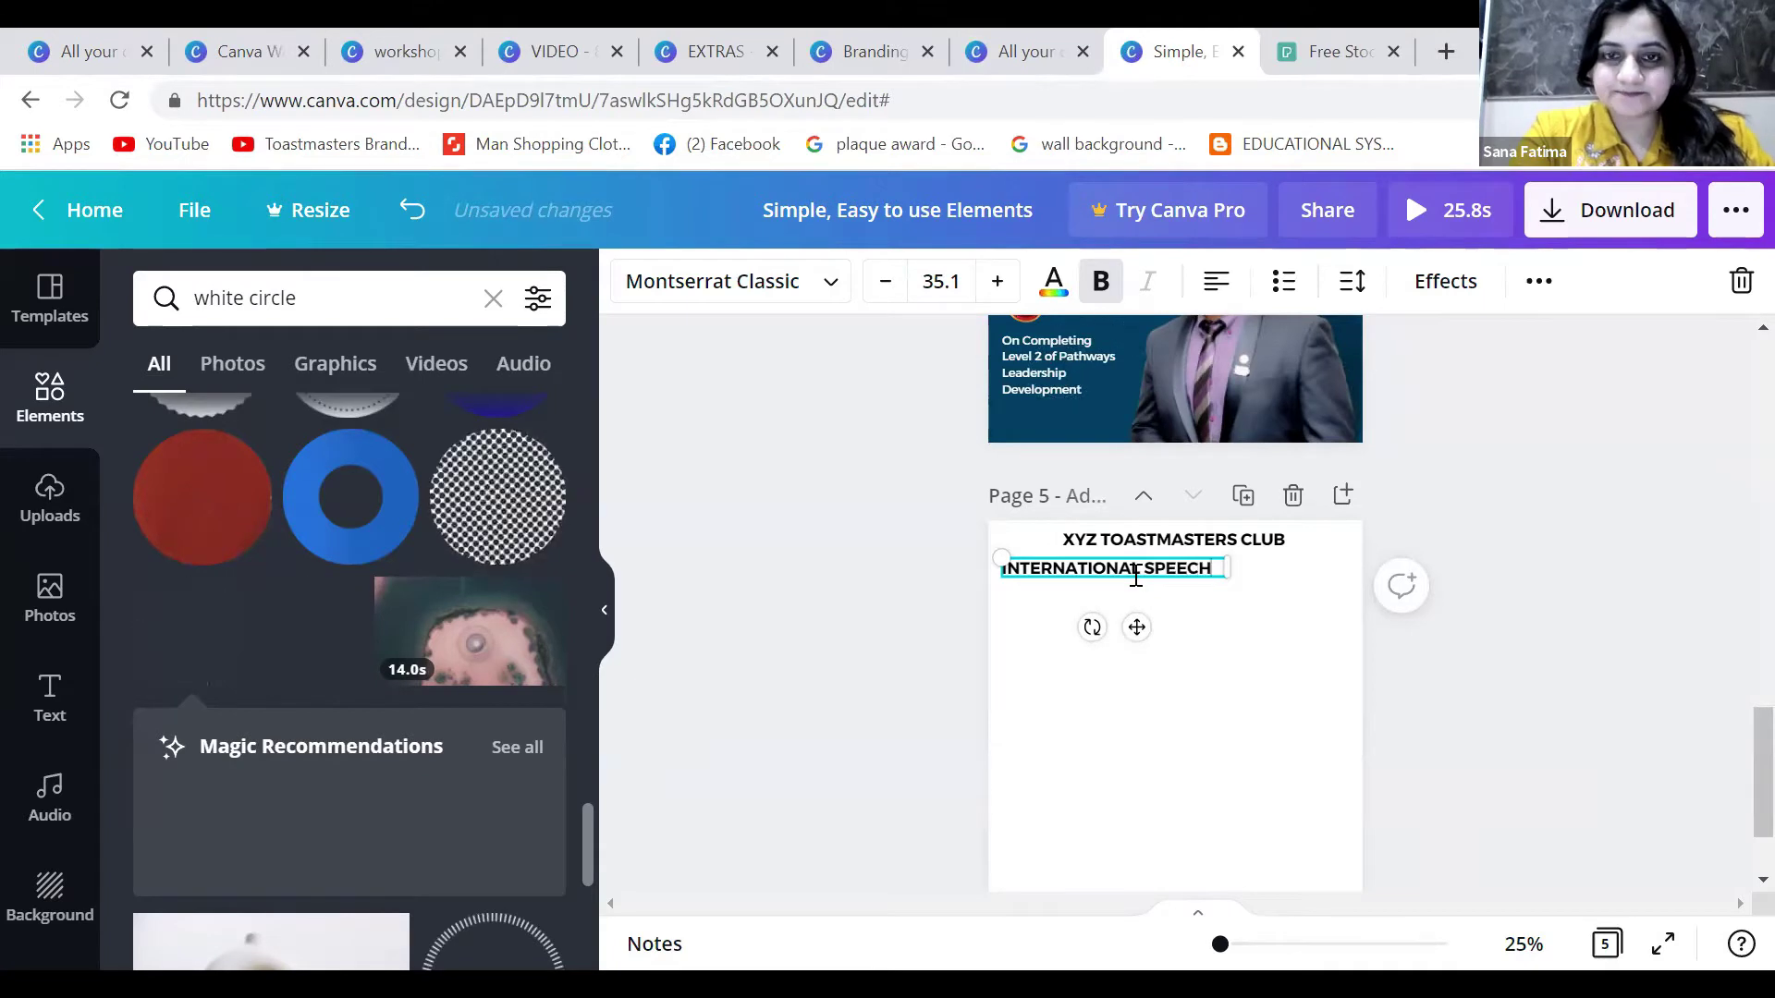
text( CONTE)
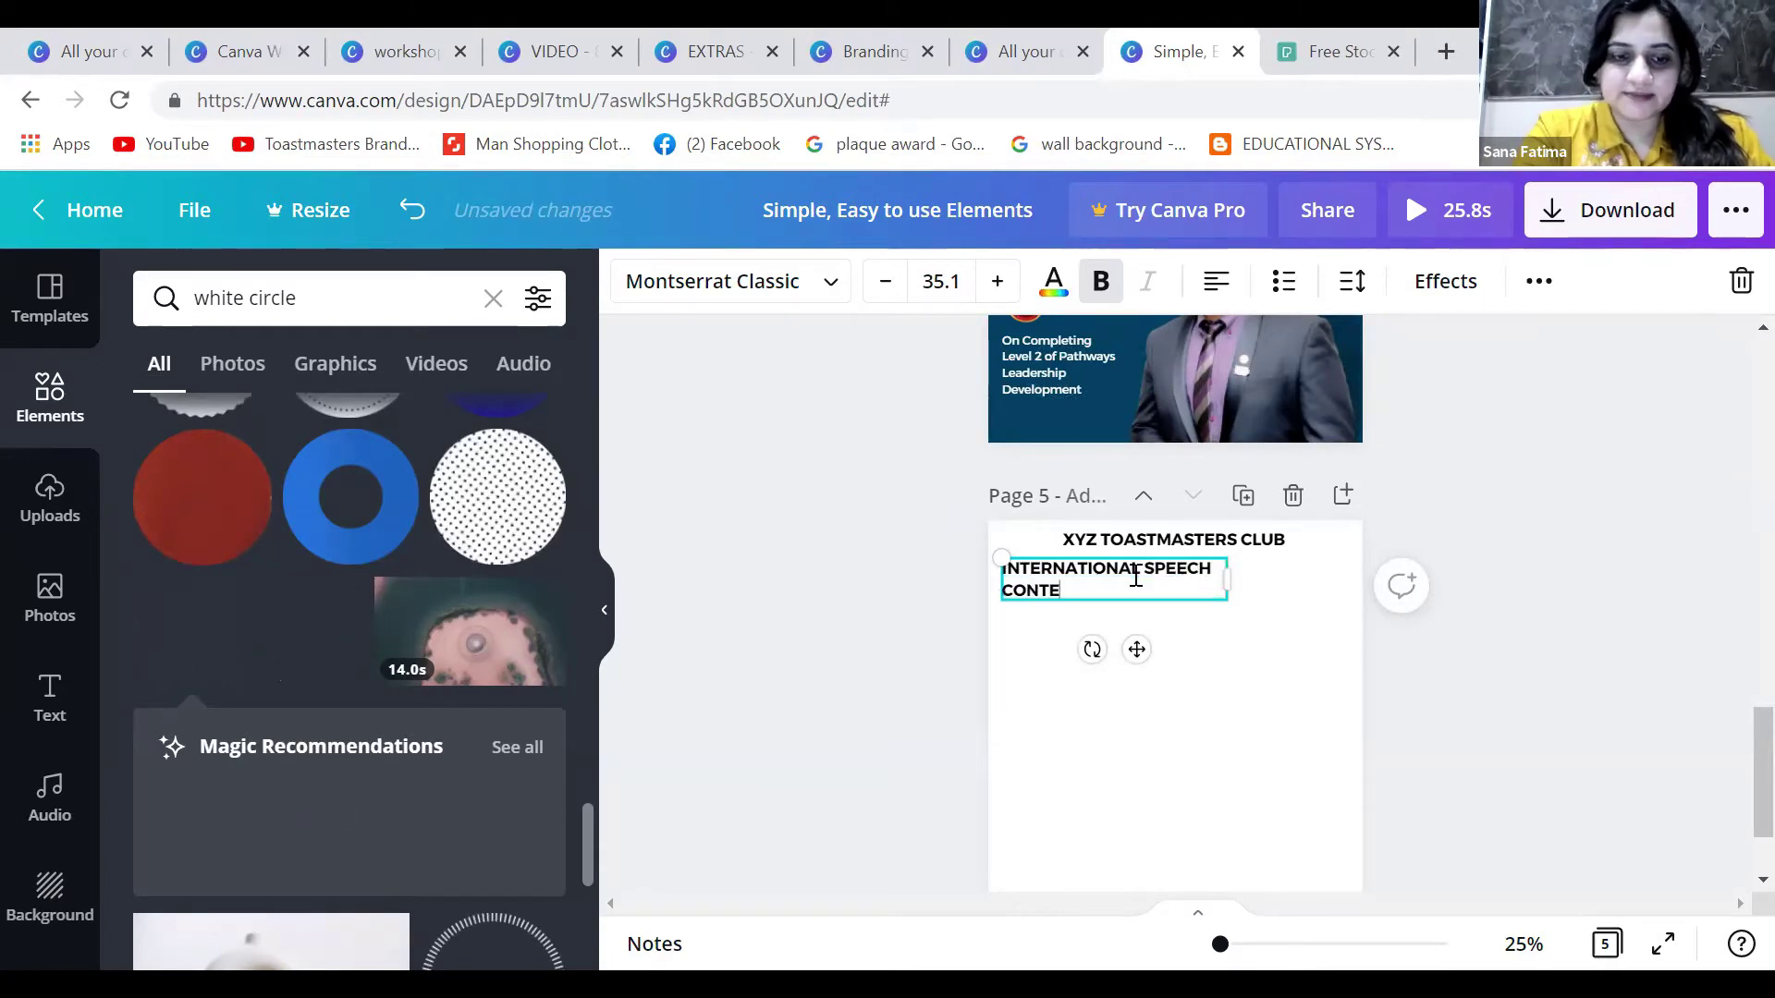
text(ST WINNERS)
drag(1227, 579, 1347, 561)
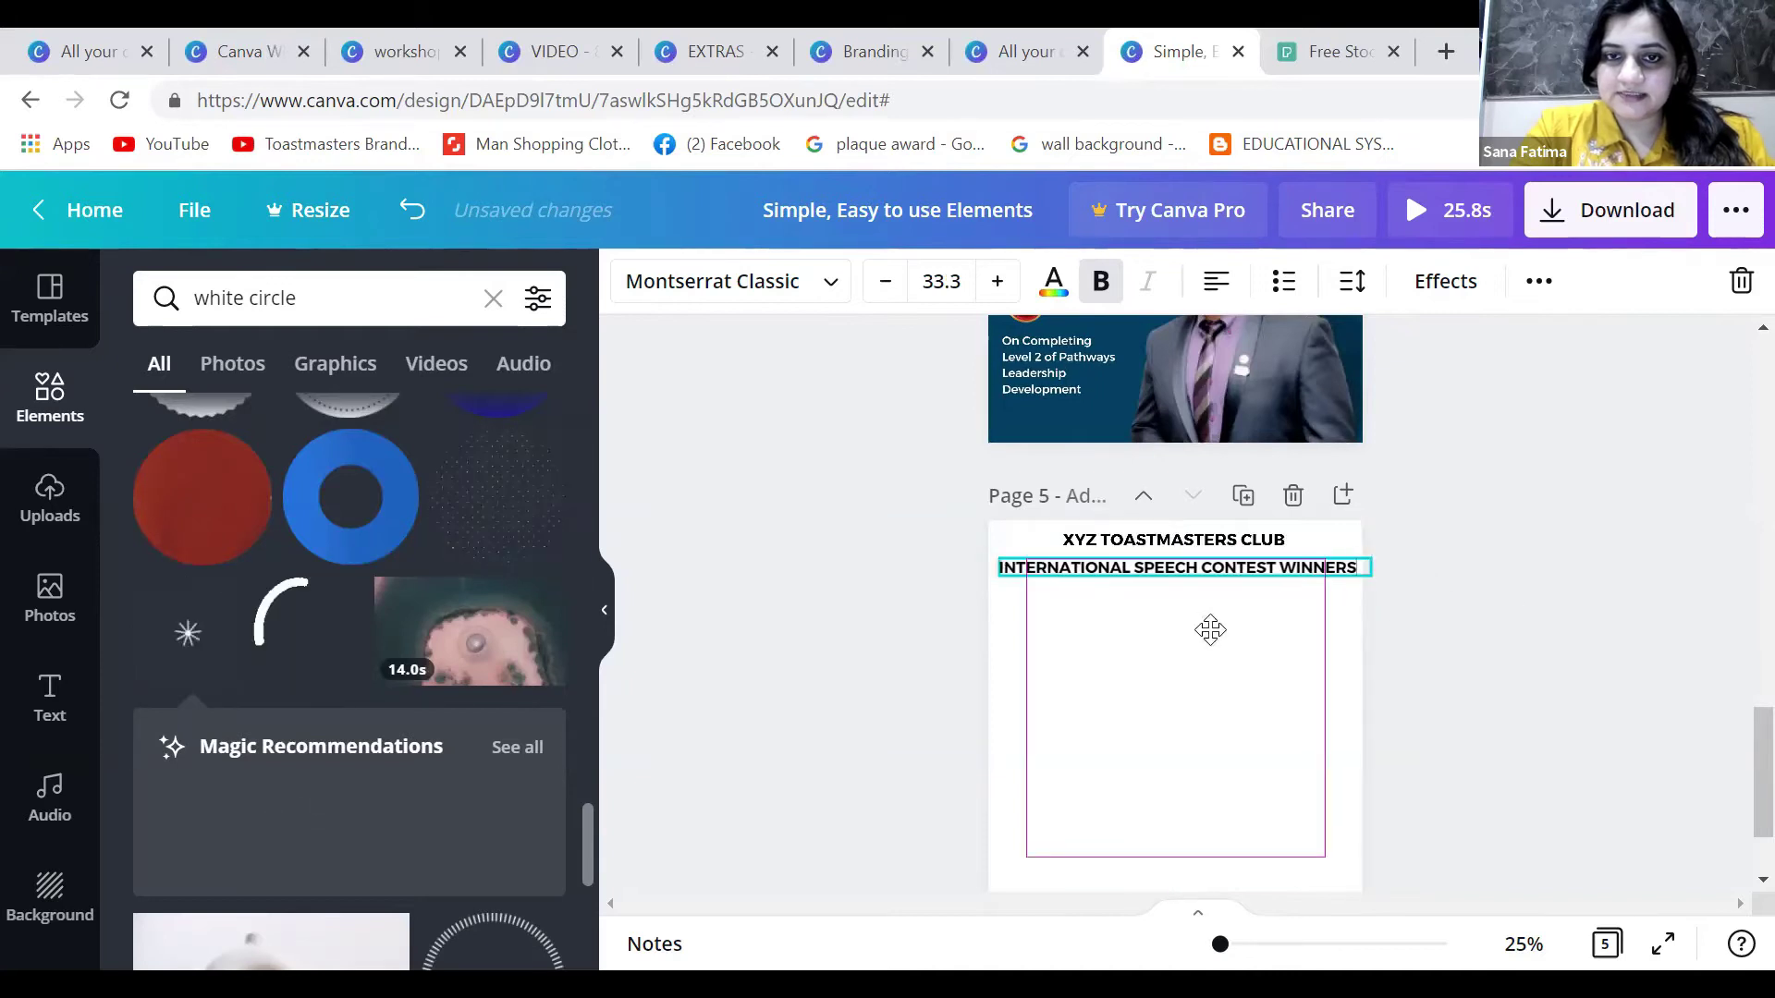
drag(1210, 631, 1205, 630)
click(1340, 708)
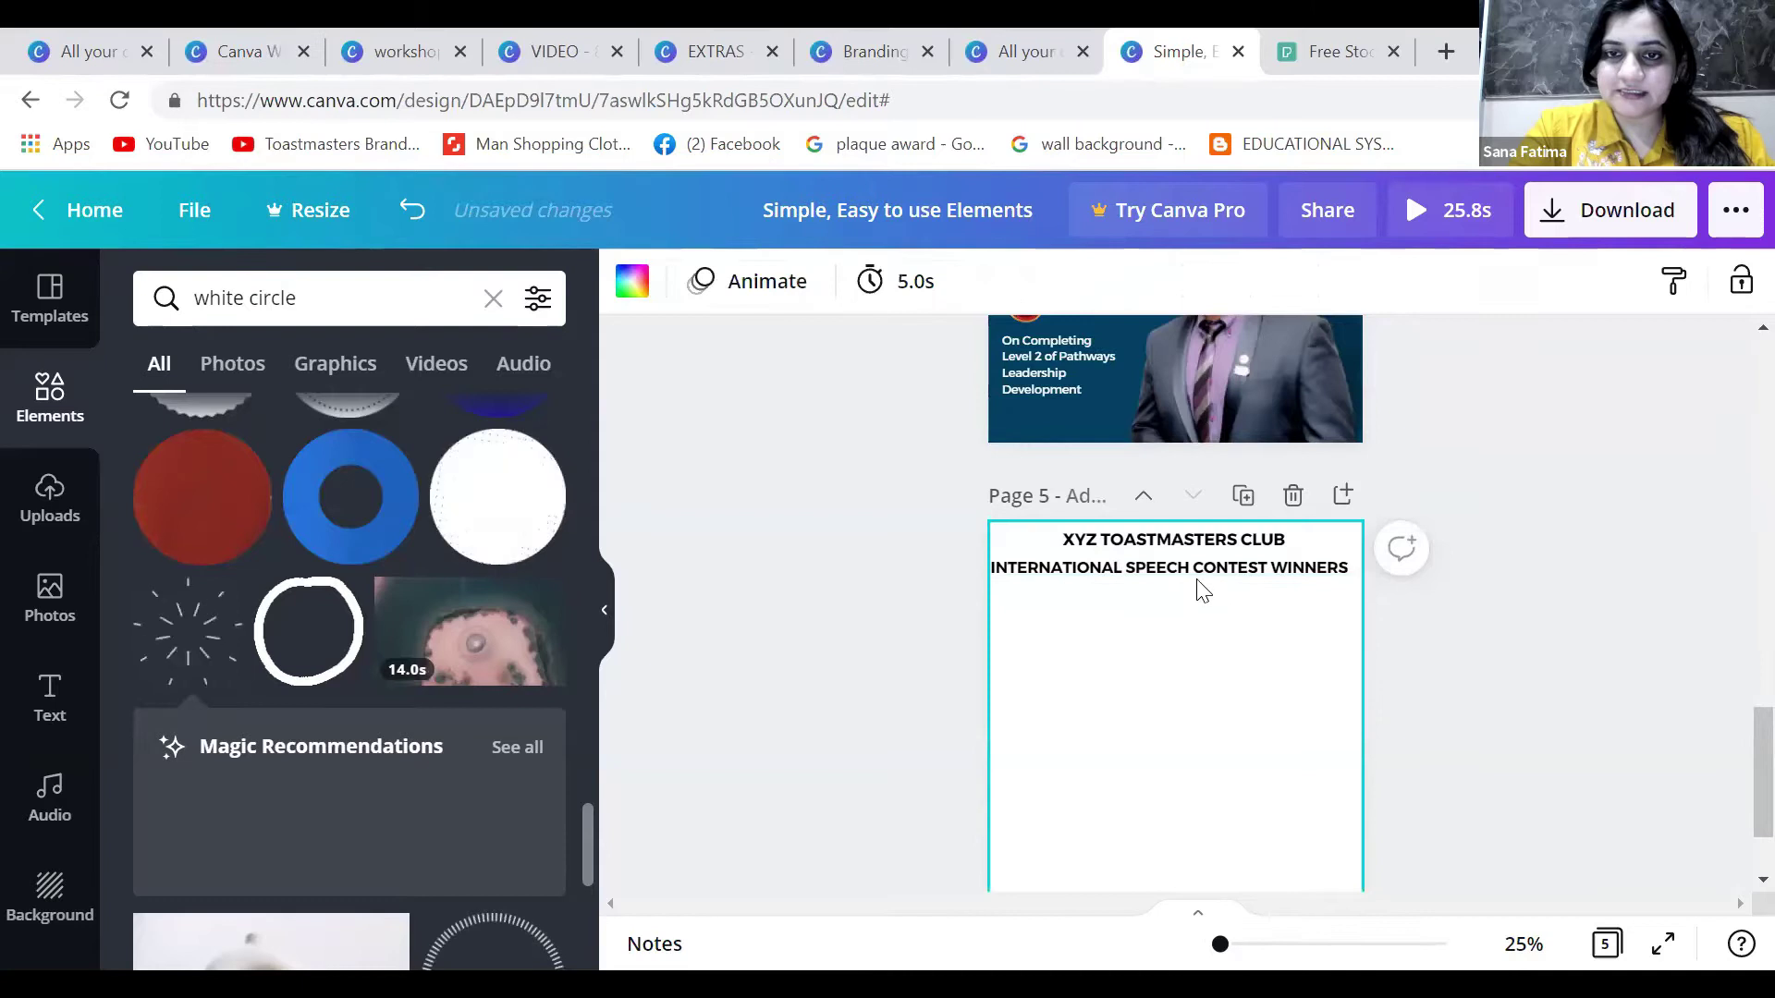
- Apply the Echo text effect in pale yellow to the INTERNATIONAL SPEECH CONTEST WINNERS heading
click(1199, 579)
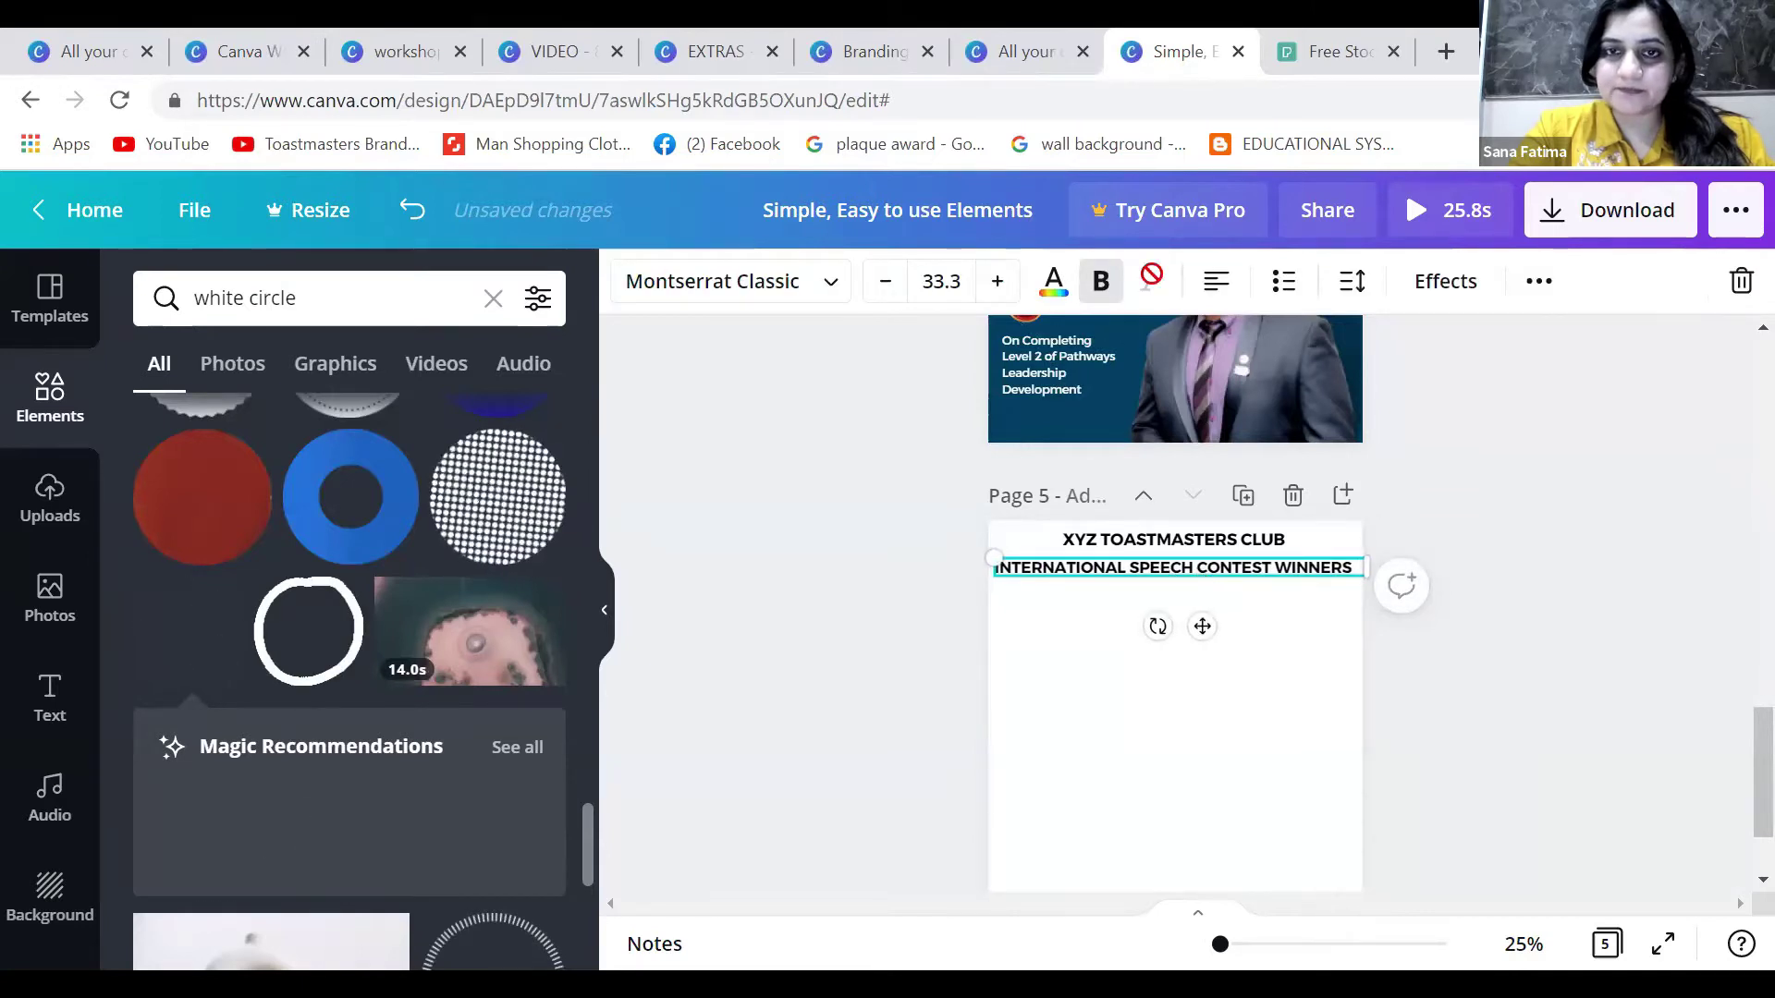
click(1437, 297)
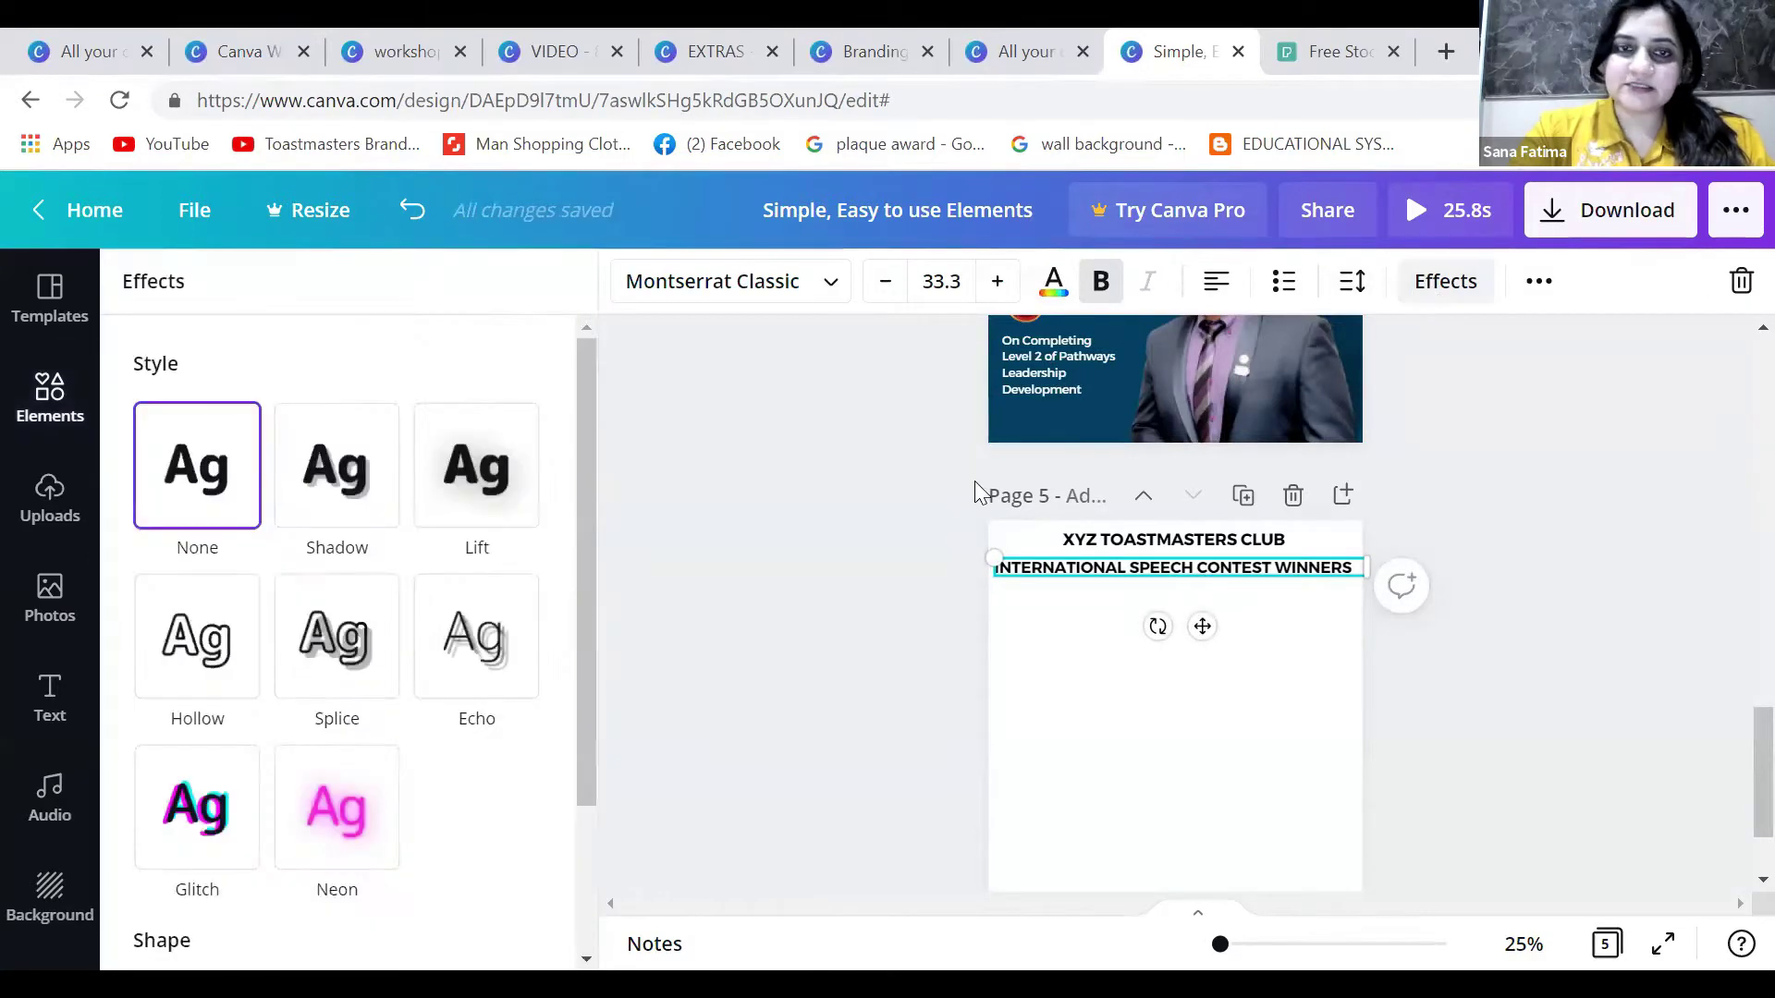
click(460, 673)
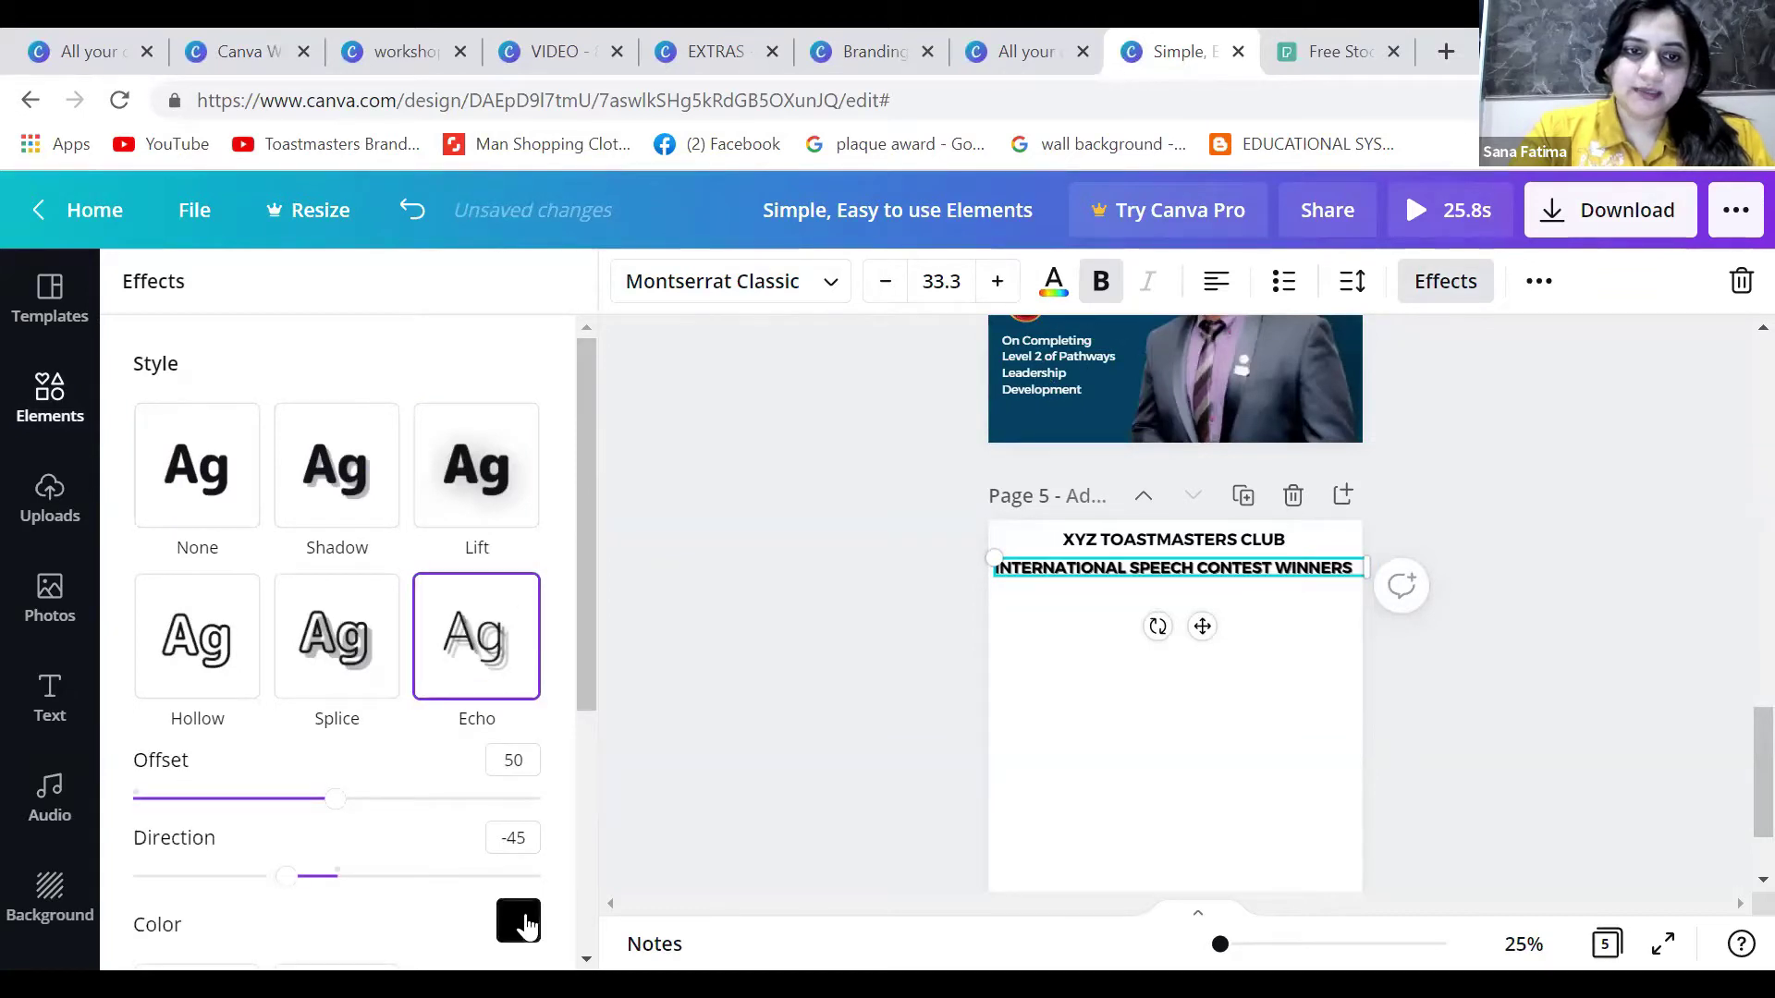
click(522, 923)
click(290, 655)
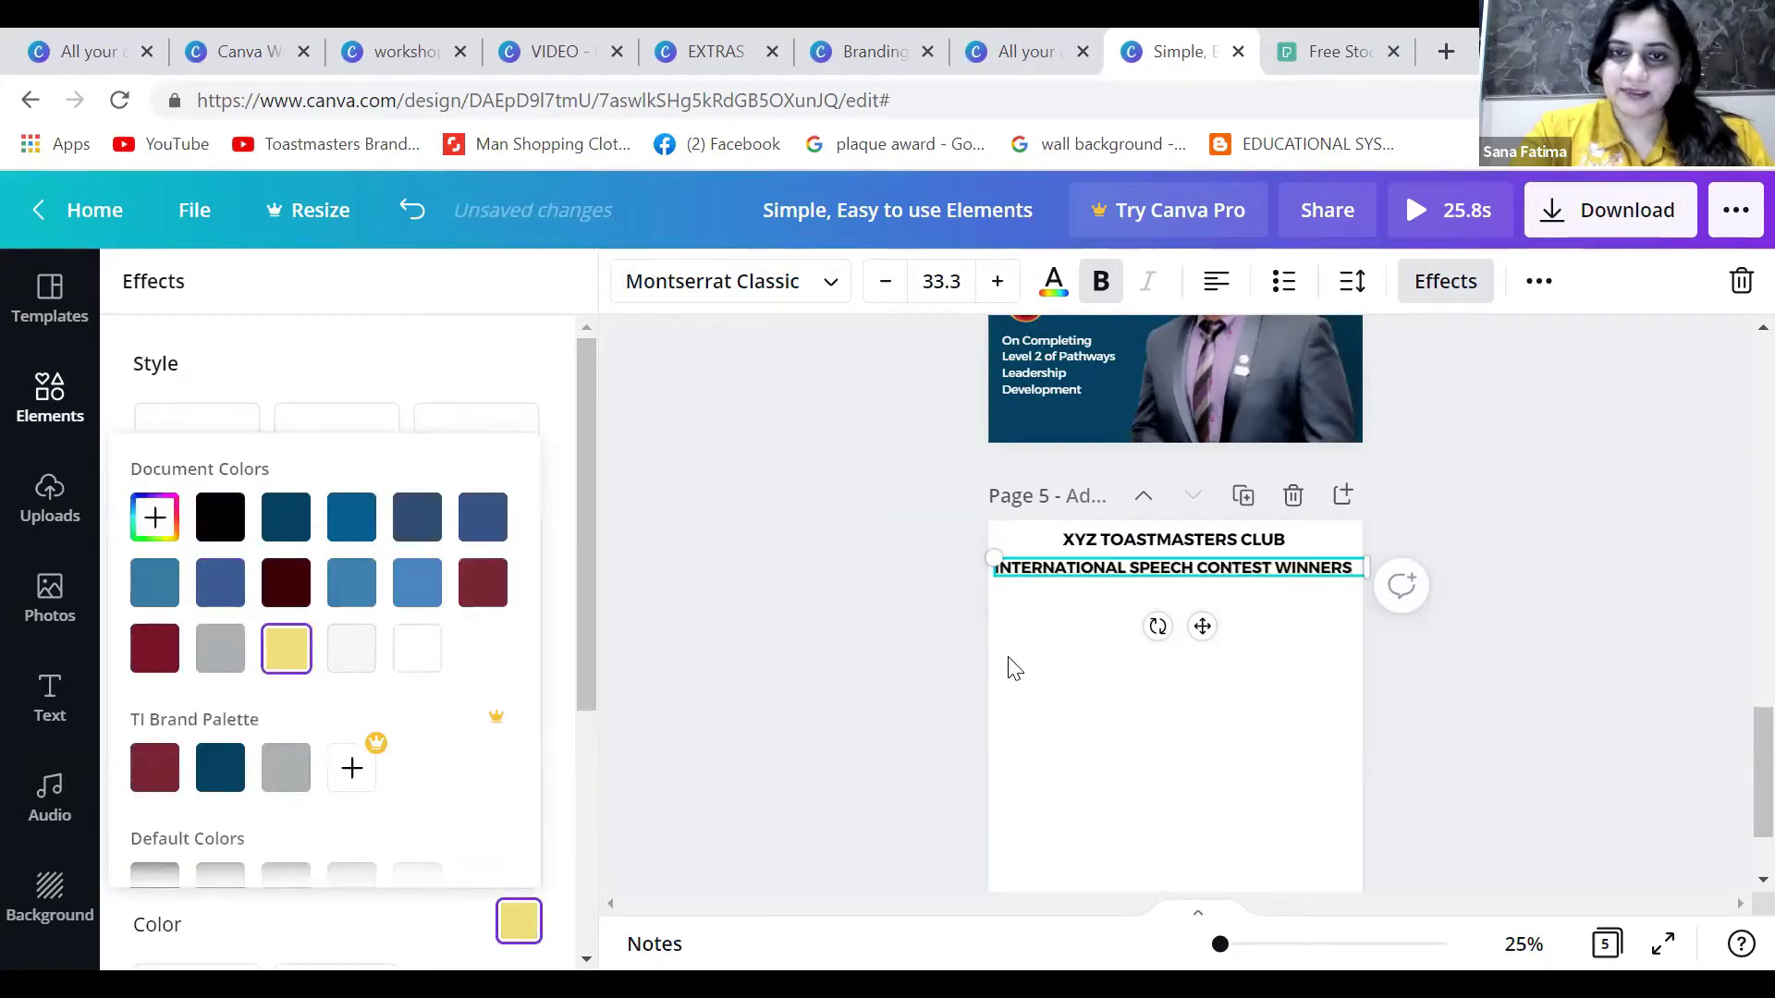
click(1015, 667)
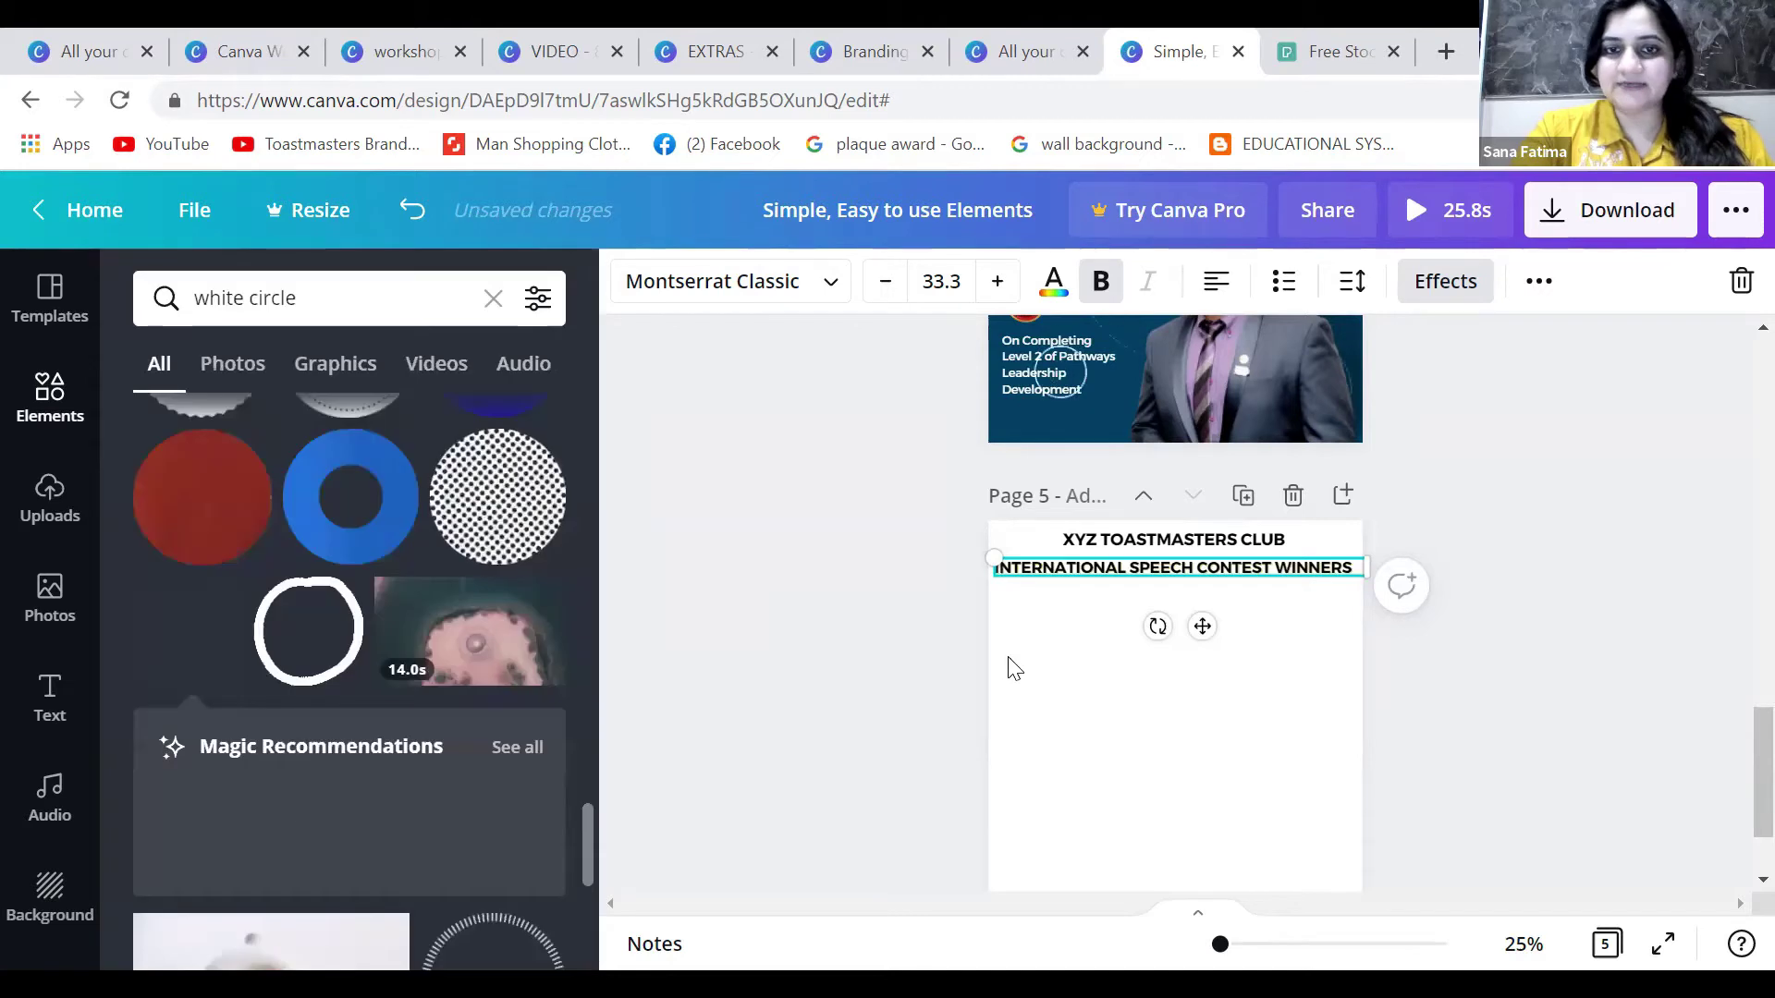
- Shift the contest winners heading slightly lower and align the club title with the page's left edge
click(1280, 577)
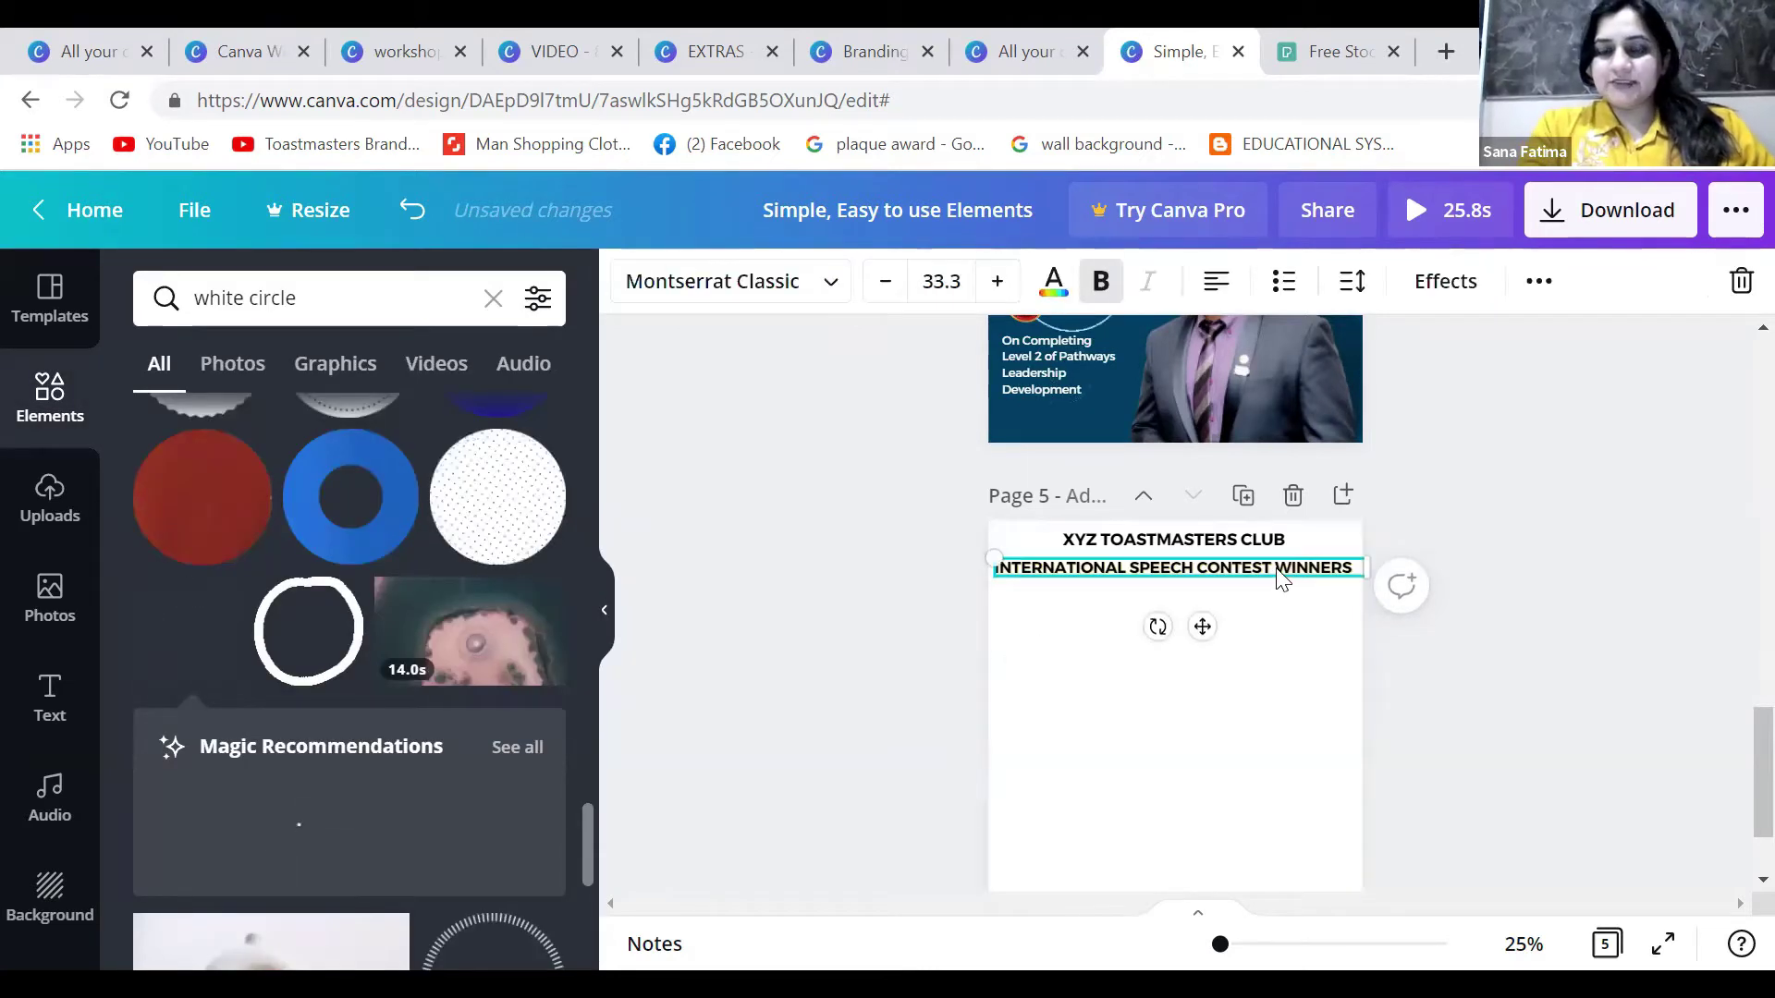
click(1137, 693)
click(1213, 544)
drag(1173, 559, 1124, 548)
- Copy the coloured Toastmasters International wordmark from page 5 of the Branding Elements design and place it beside the club title
click(873, 52)
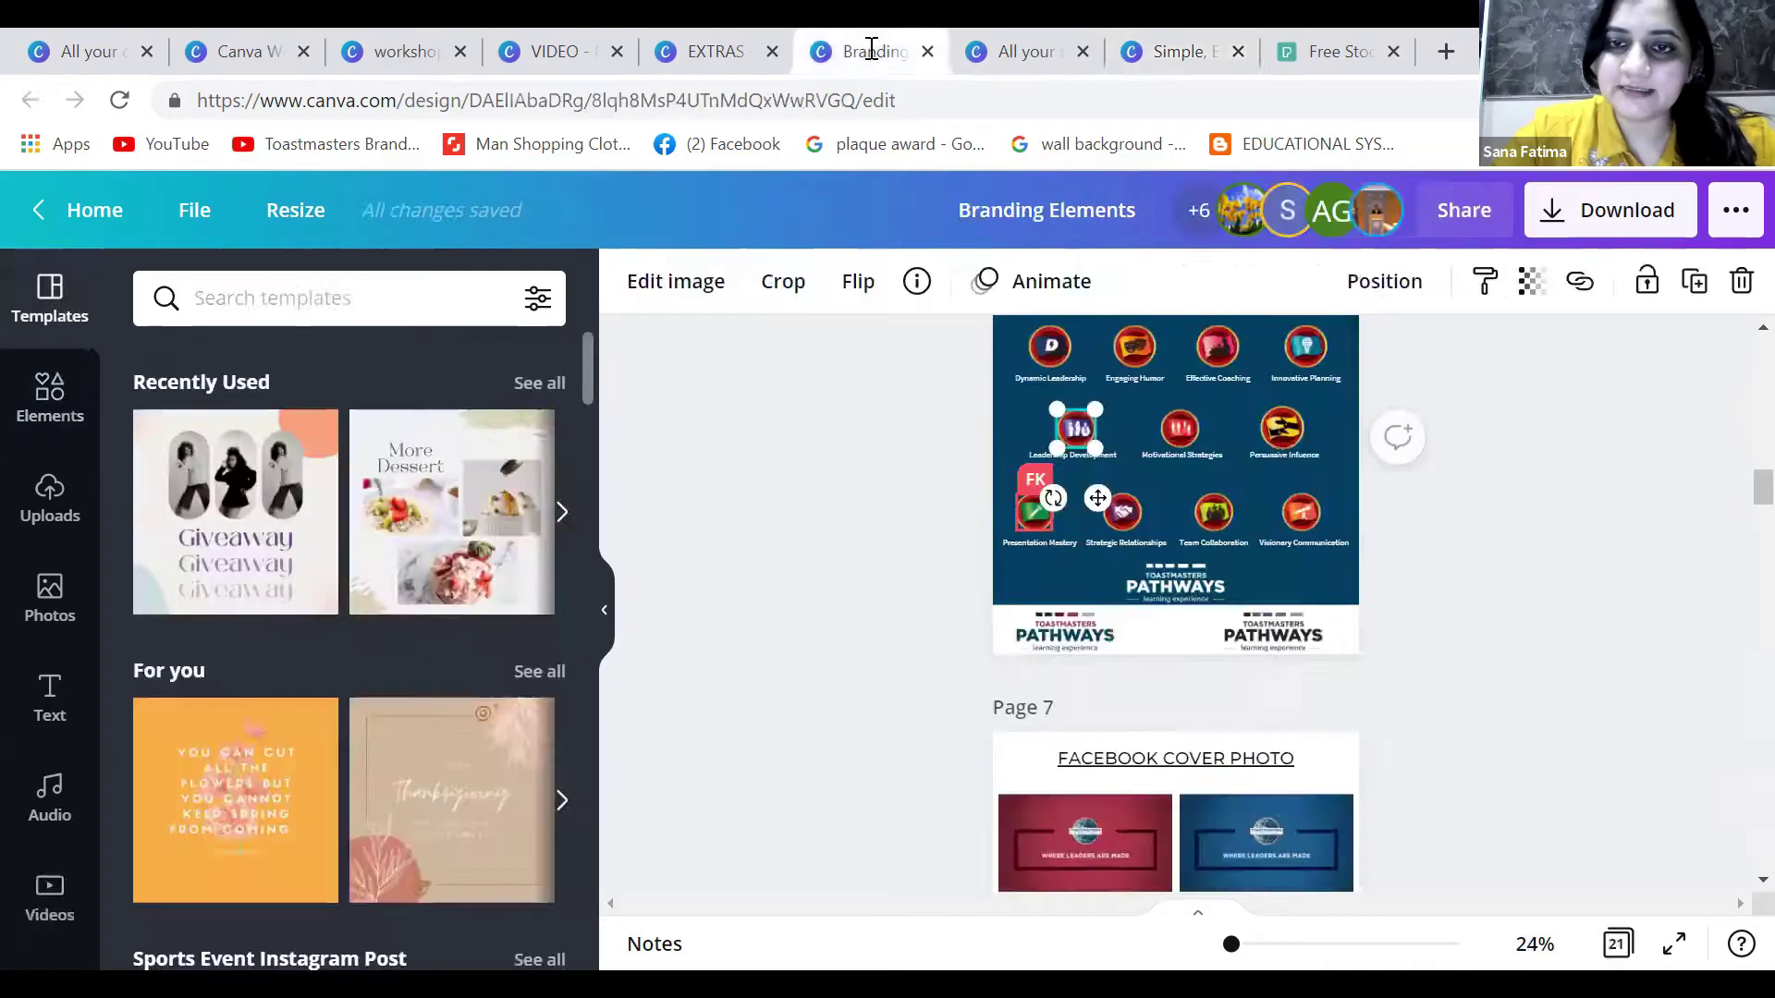
scroll(1743, 484, up, 5)
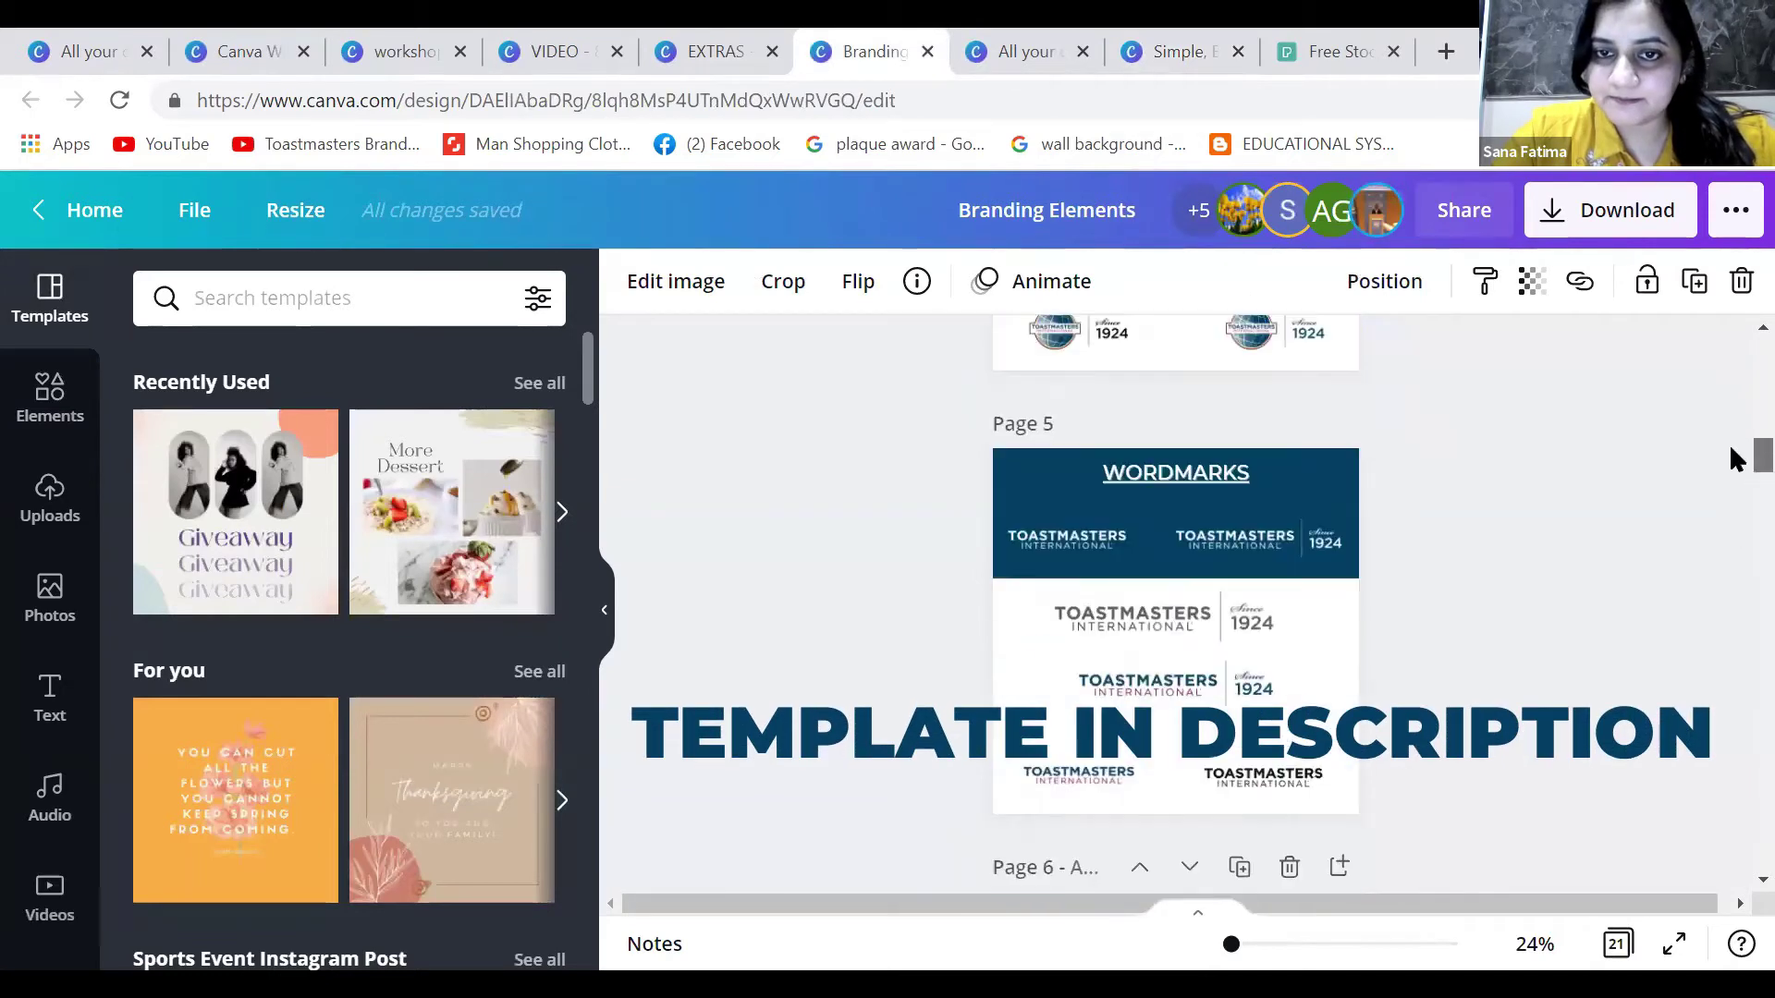
click(1089, 544)
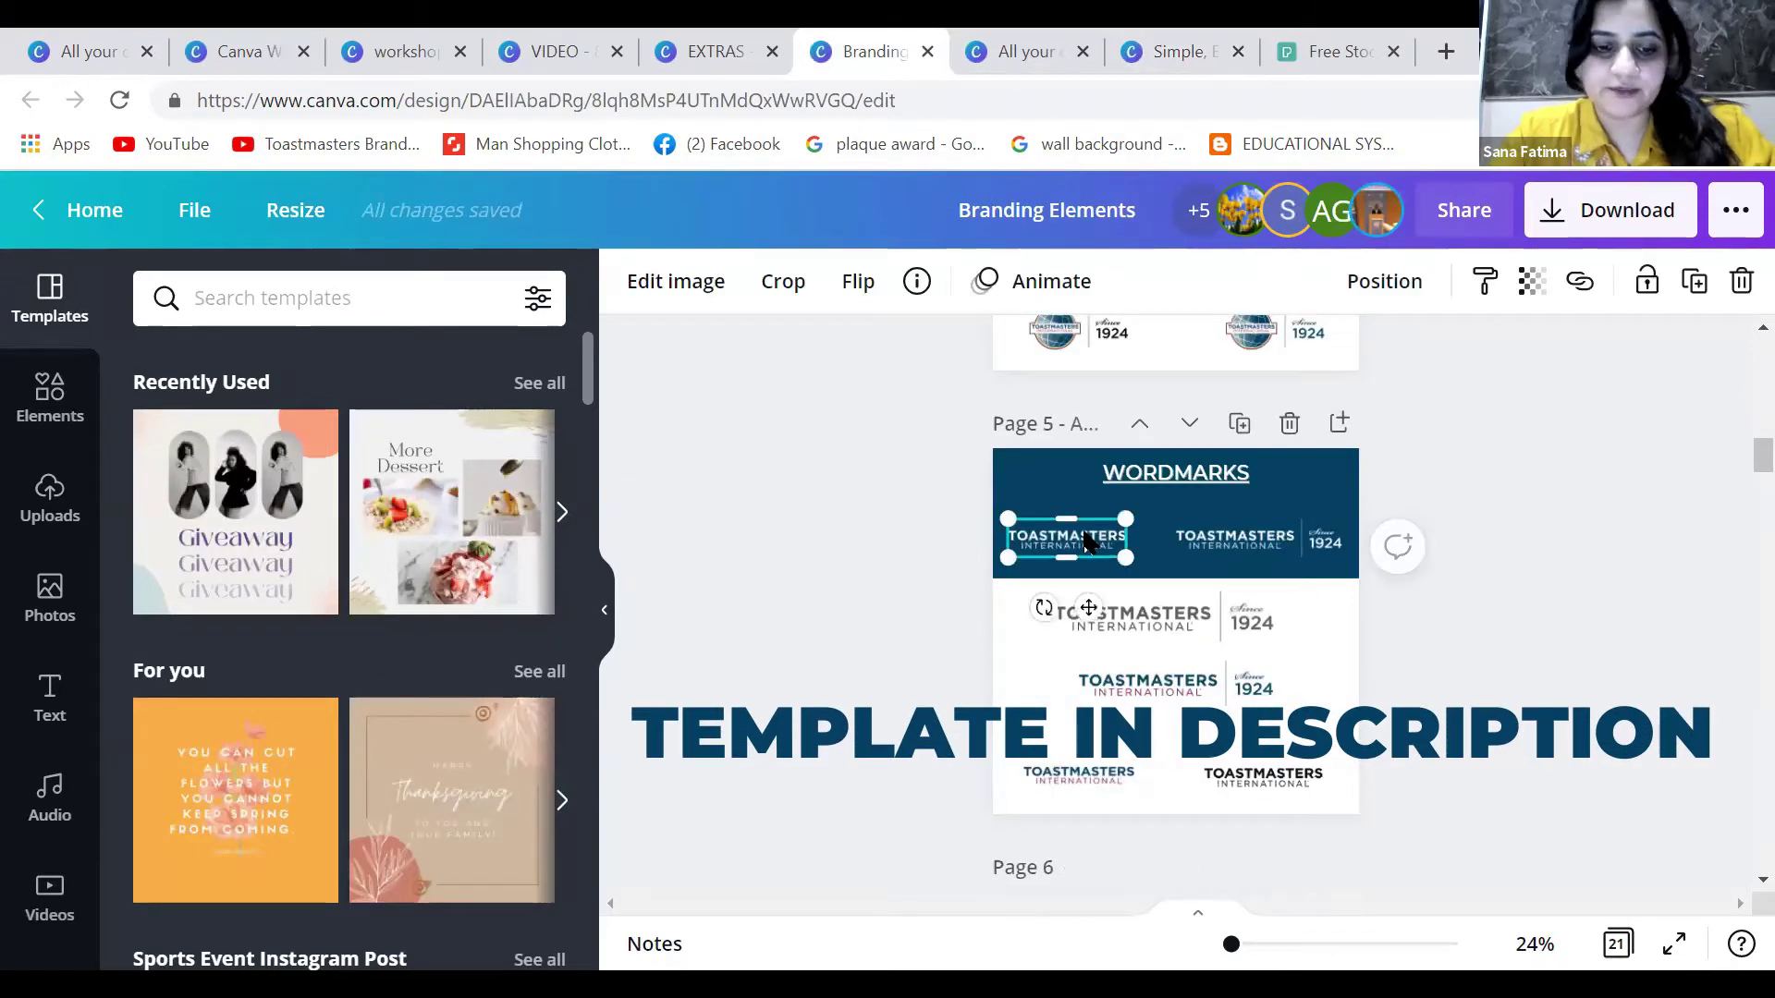
click(1080, 772)
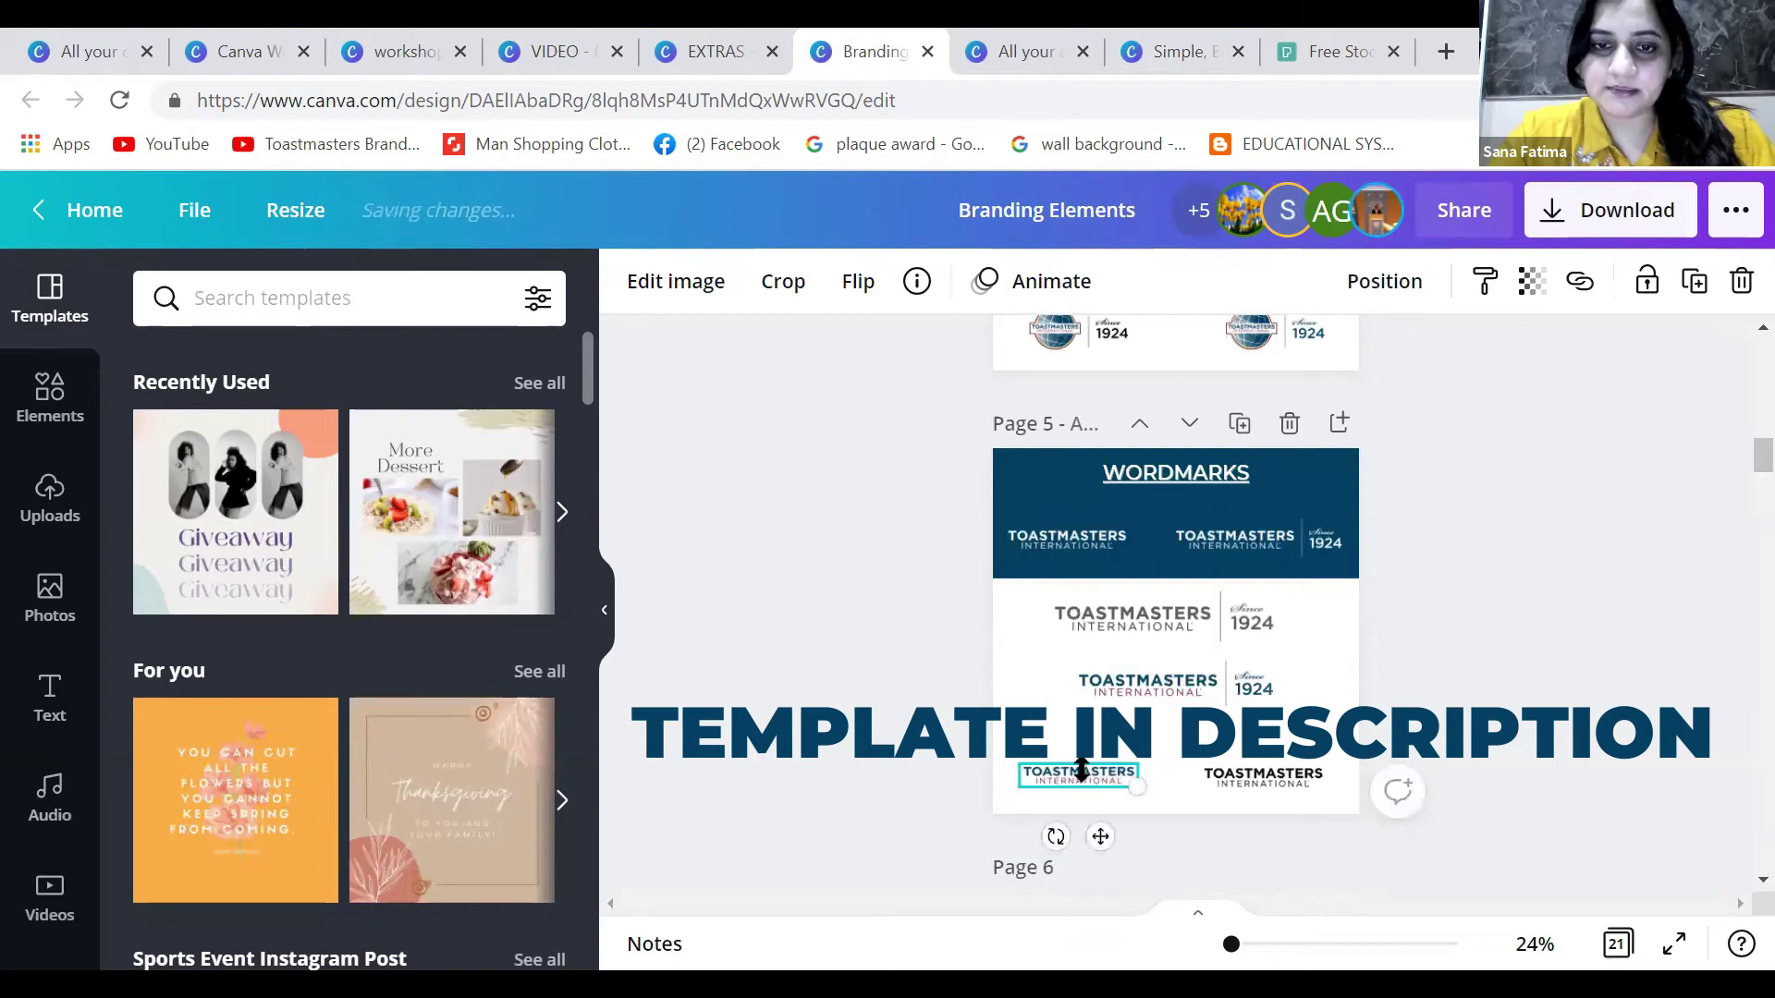
click(1181, 54)
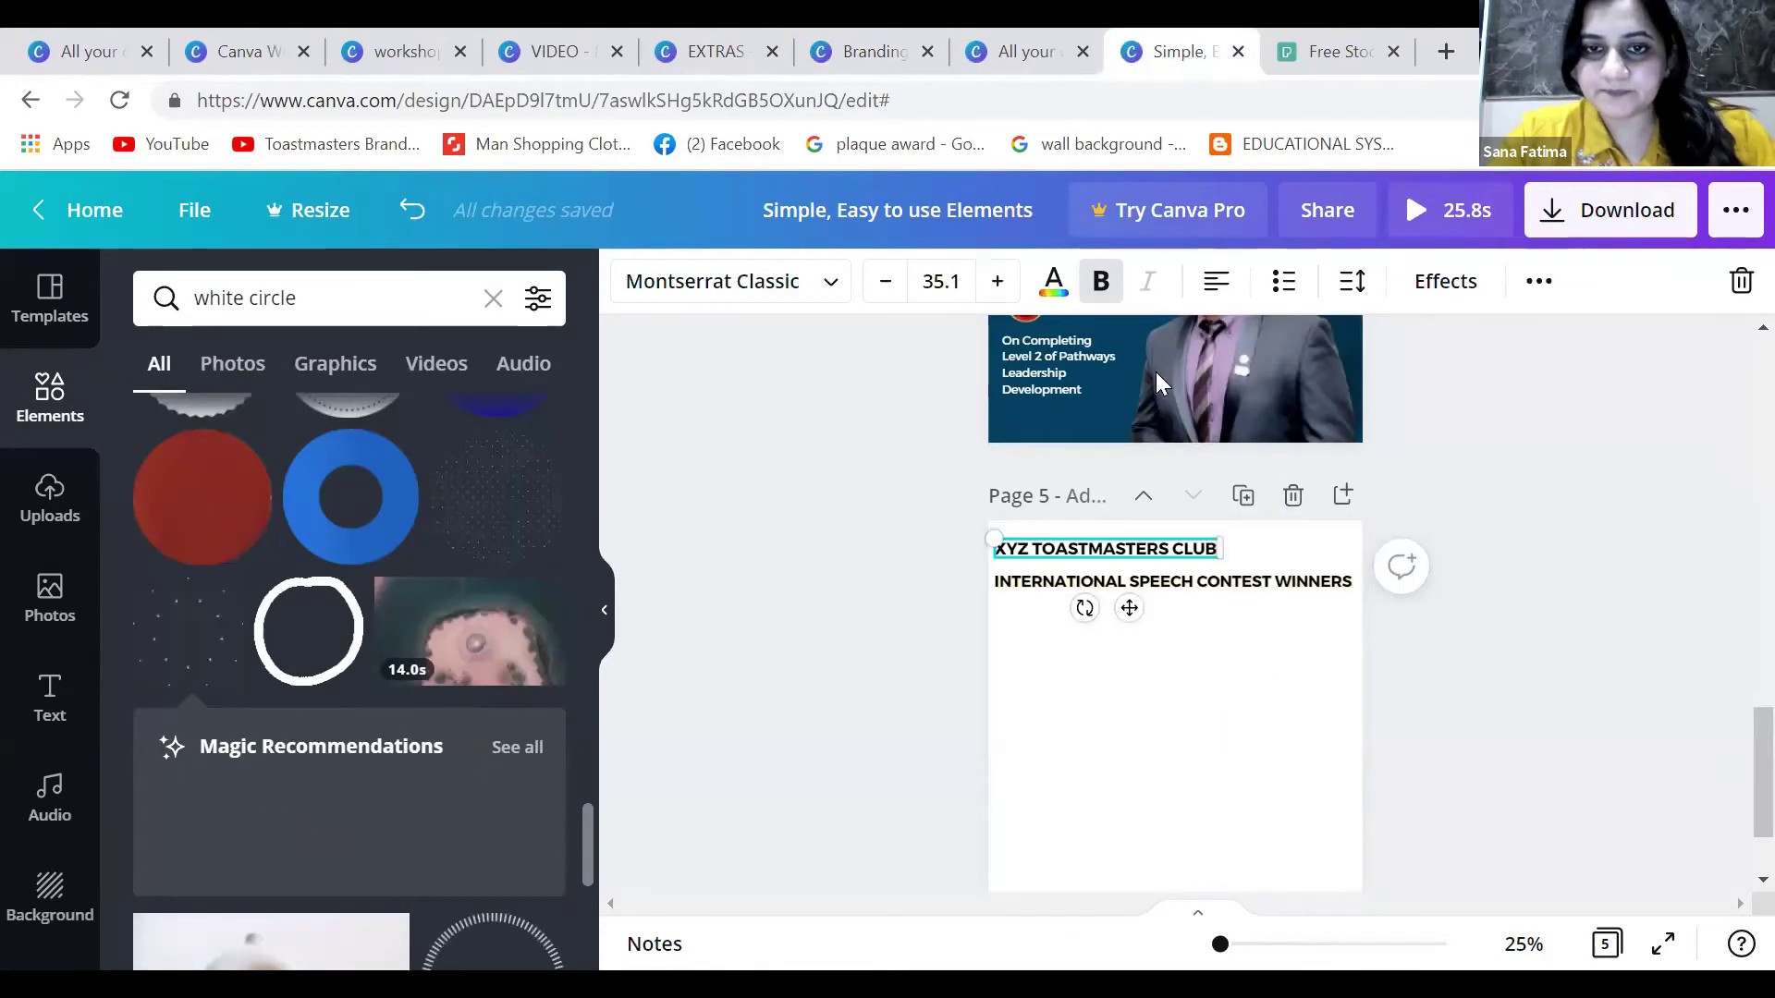
key(ctrl+v)
drag(1076, 854, 1293, 546)
click(1173, 583)
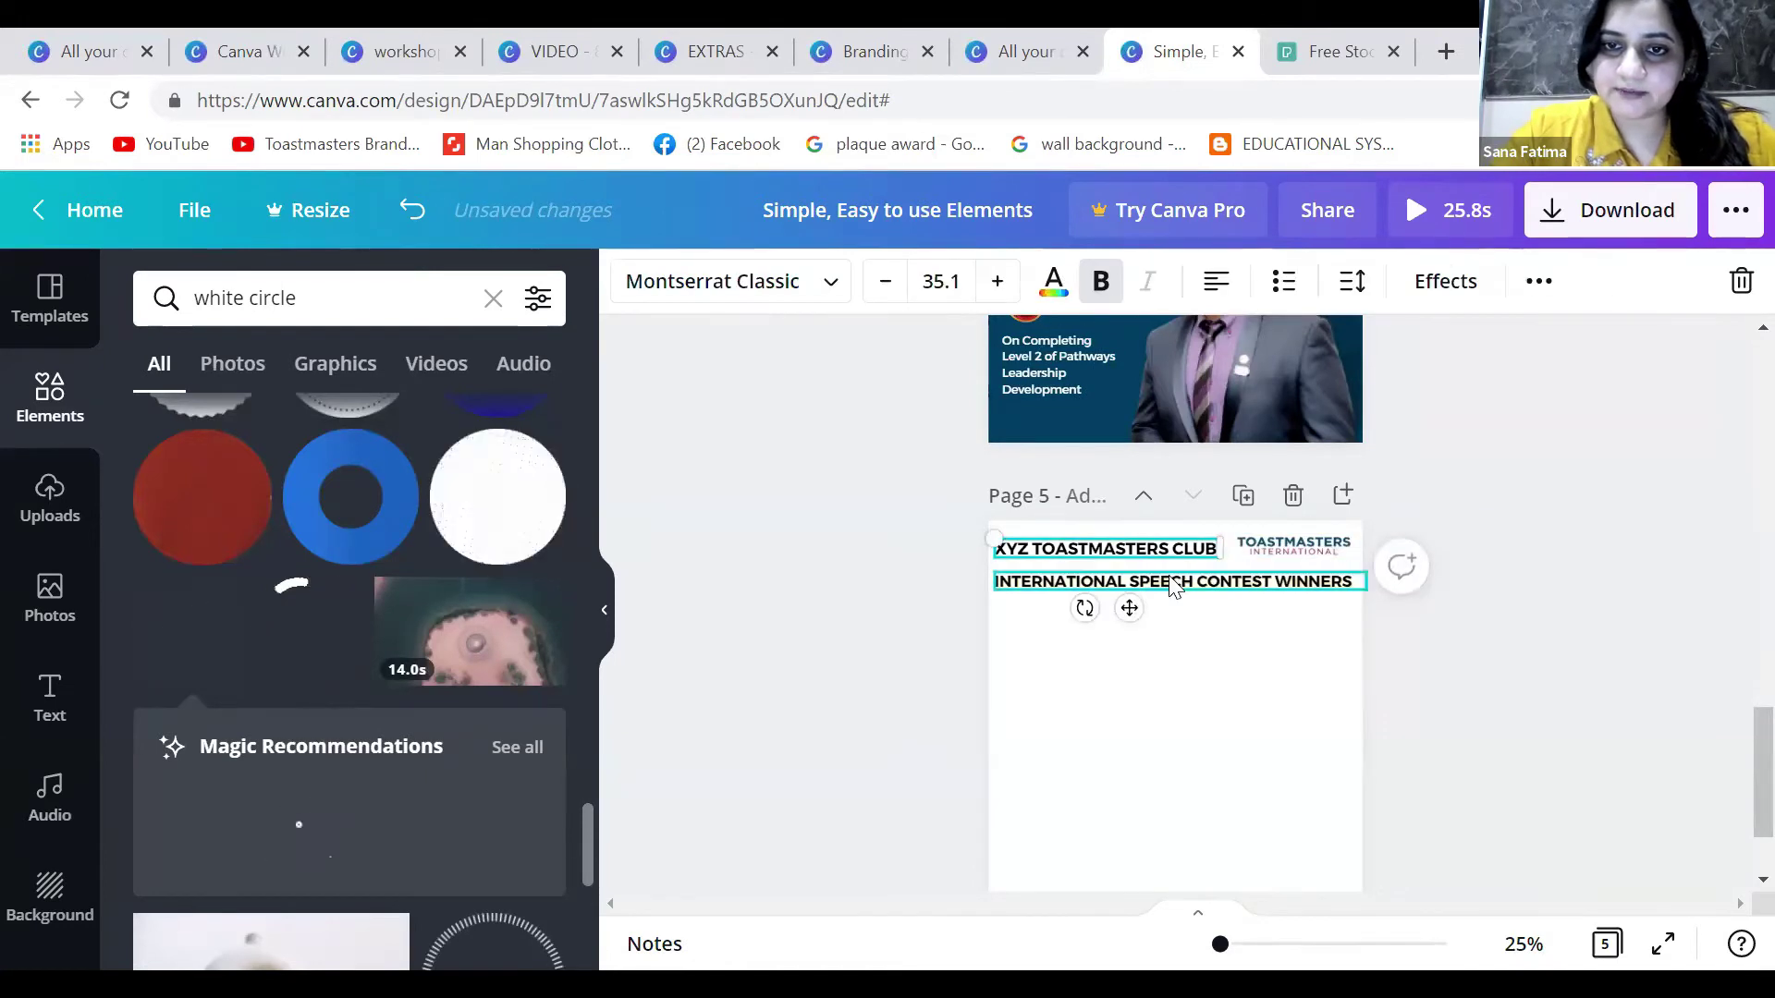
- Add a maroon rectangle, flatten and tilt it, and stretch it into a diagonal band across the page below the headings
click(716, 675)
key(r)
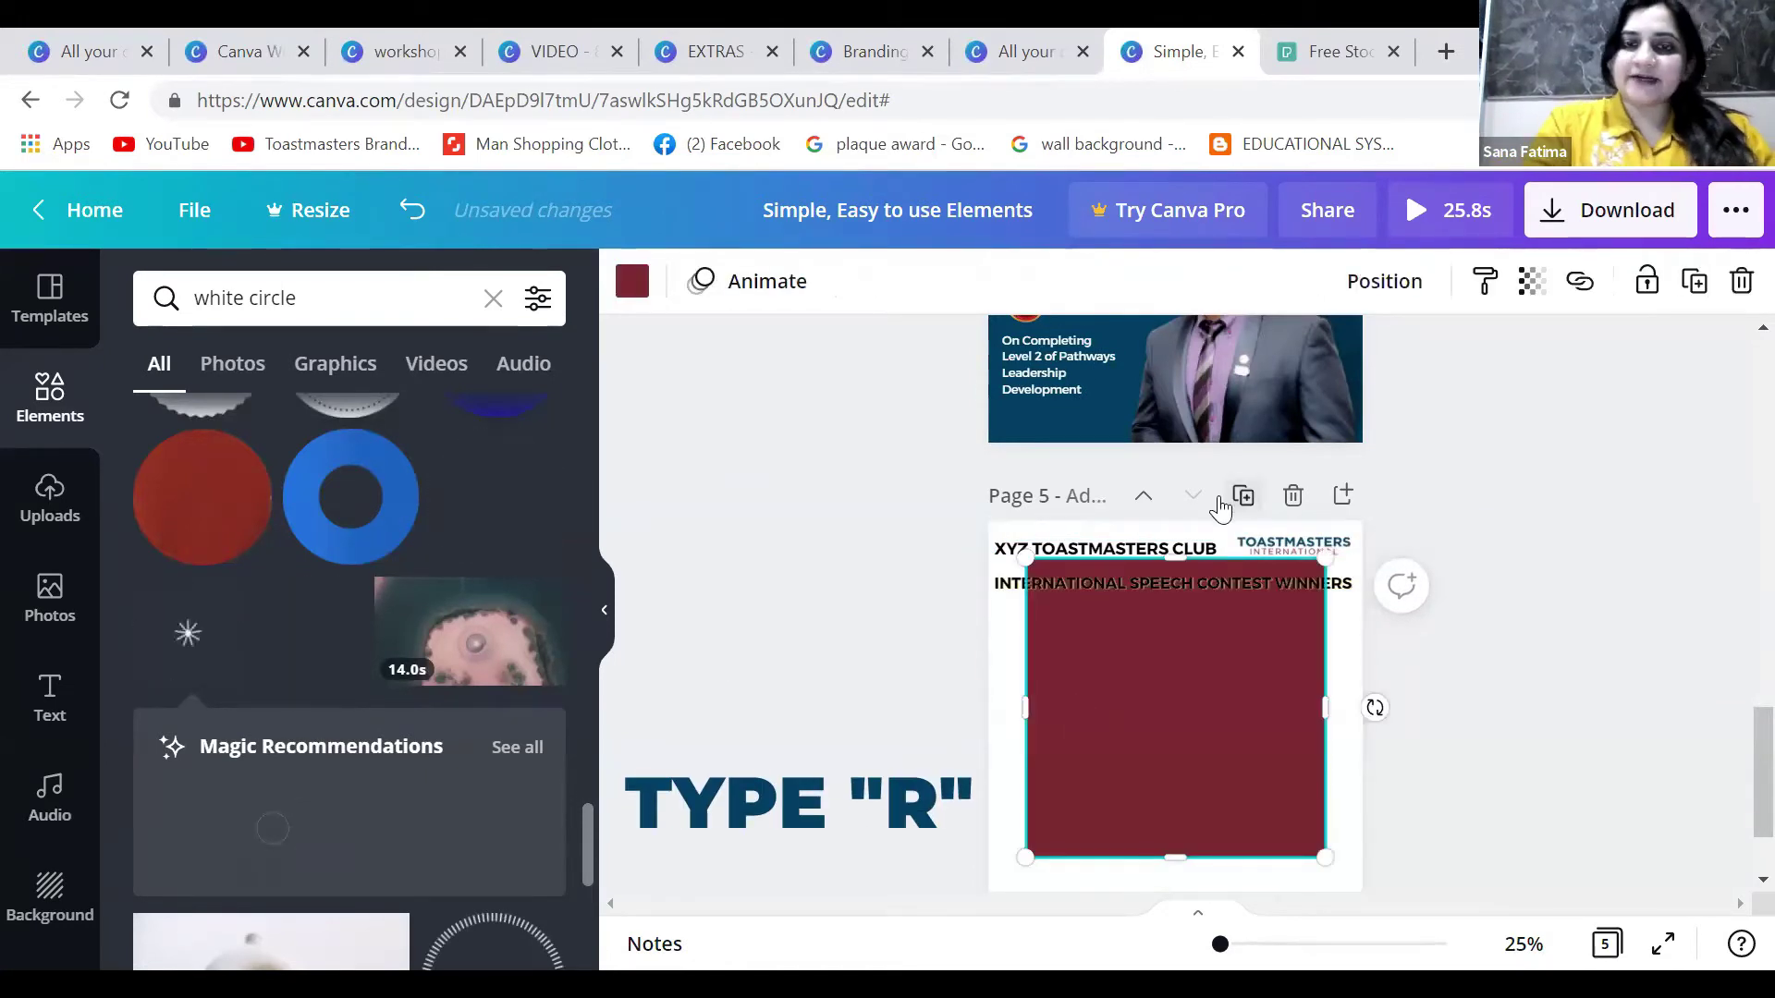
drag(1175, 558, 1180, 855)
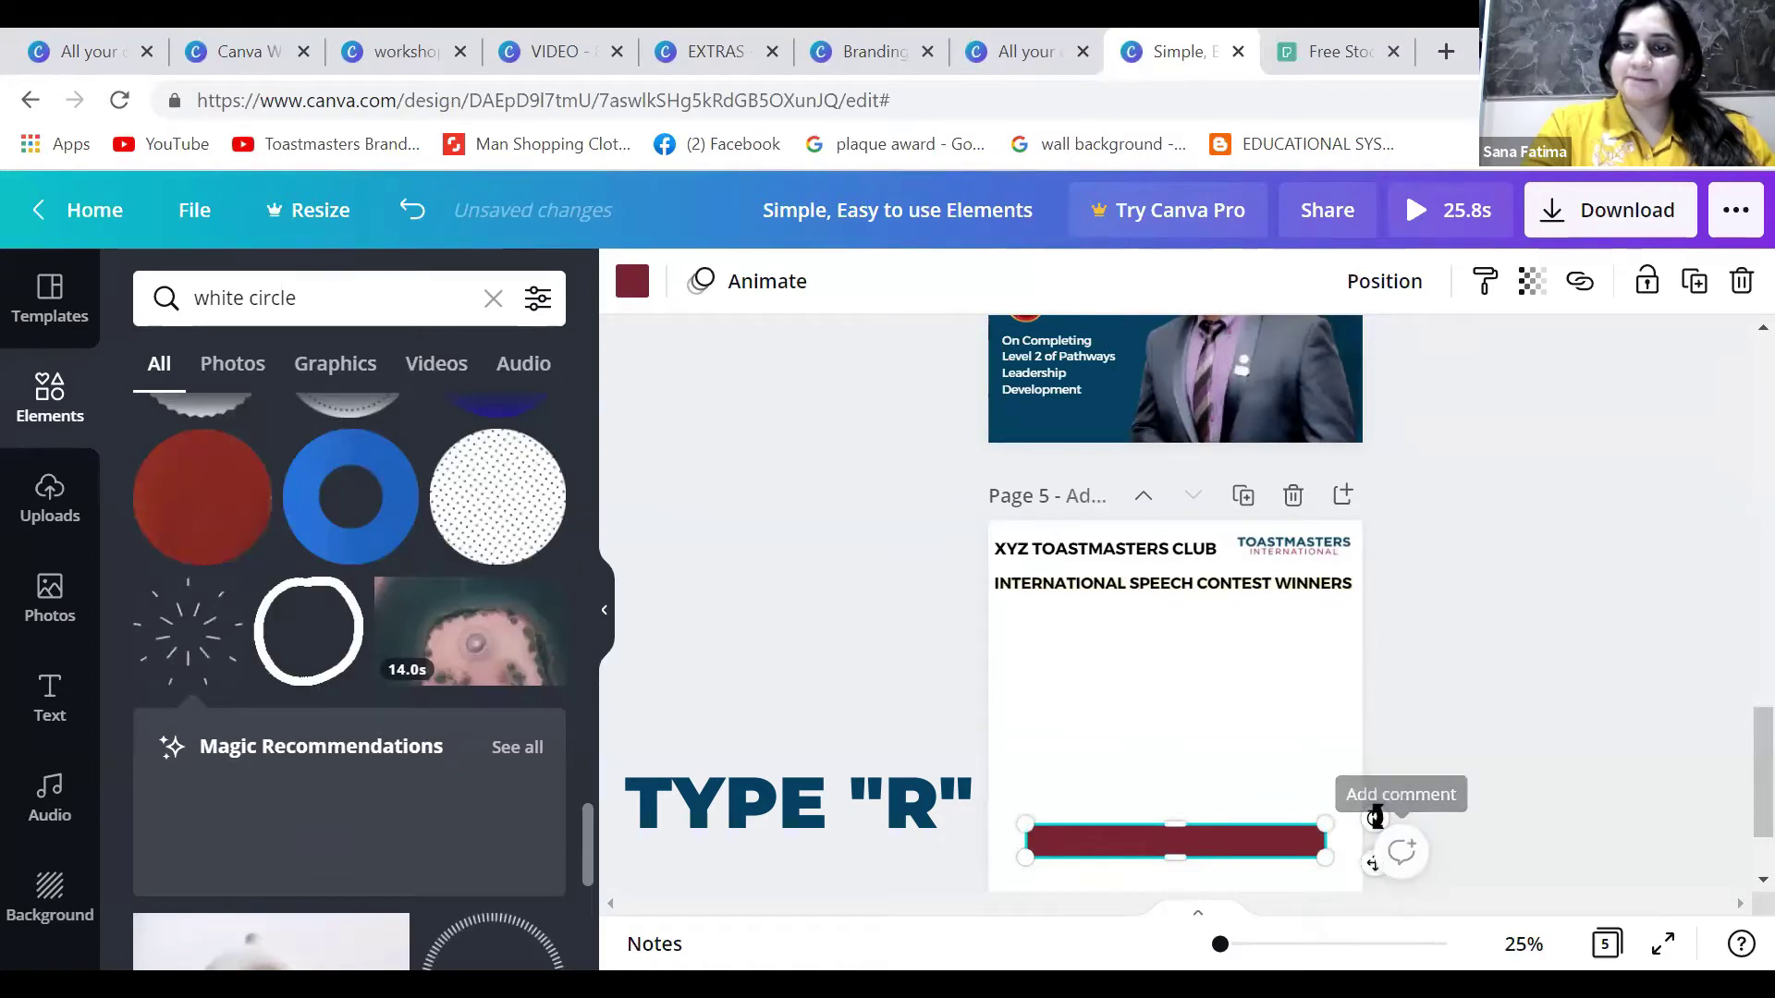
drag(1372, 819, 1277, 786)
drag(1144, 855, 1069, 676)
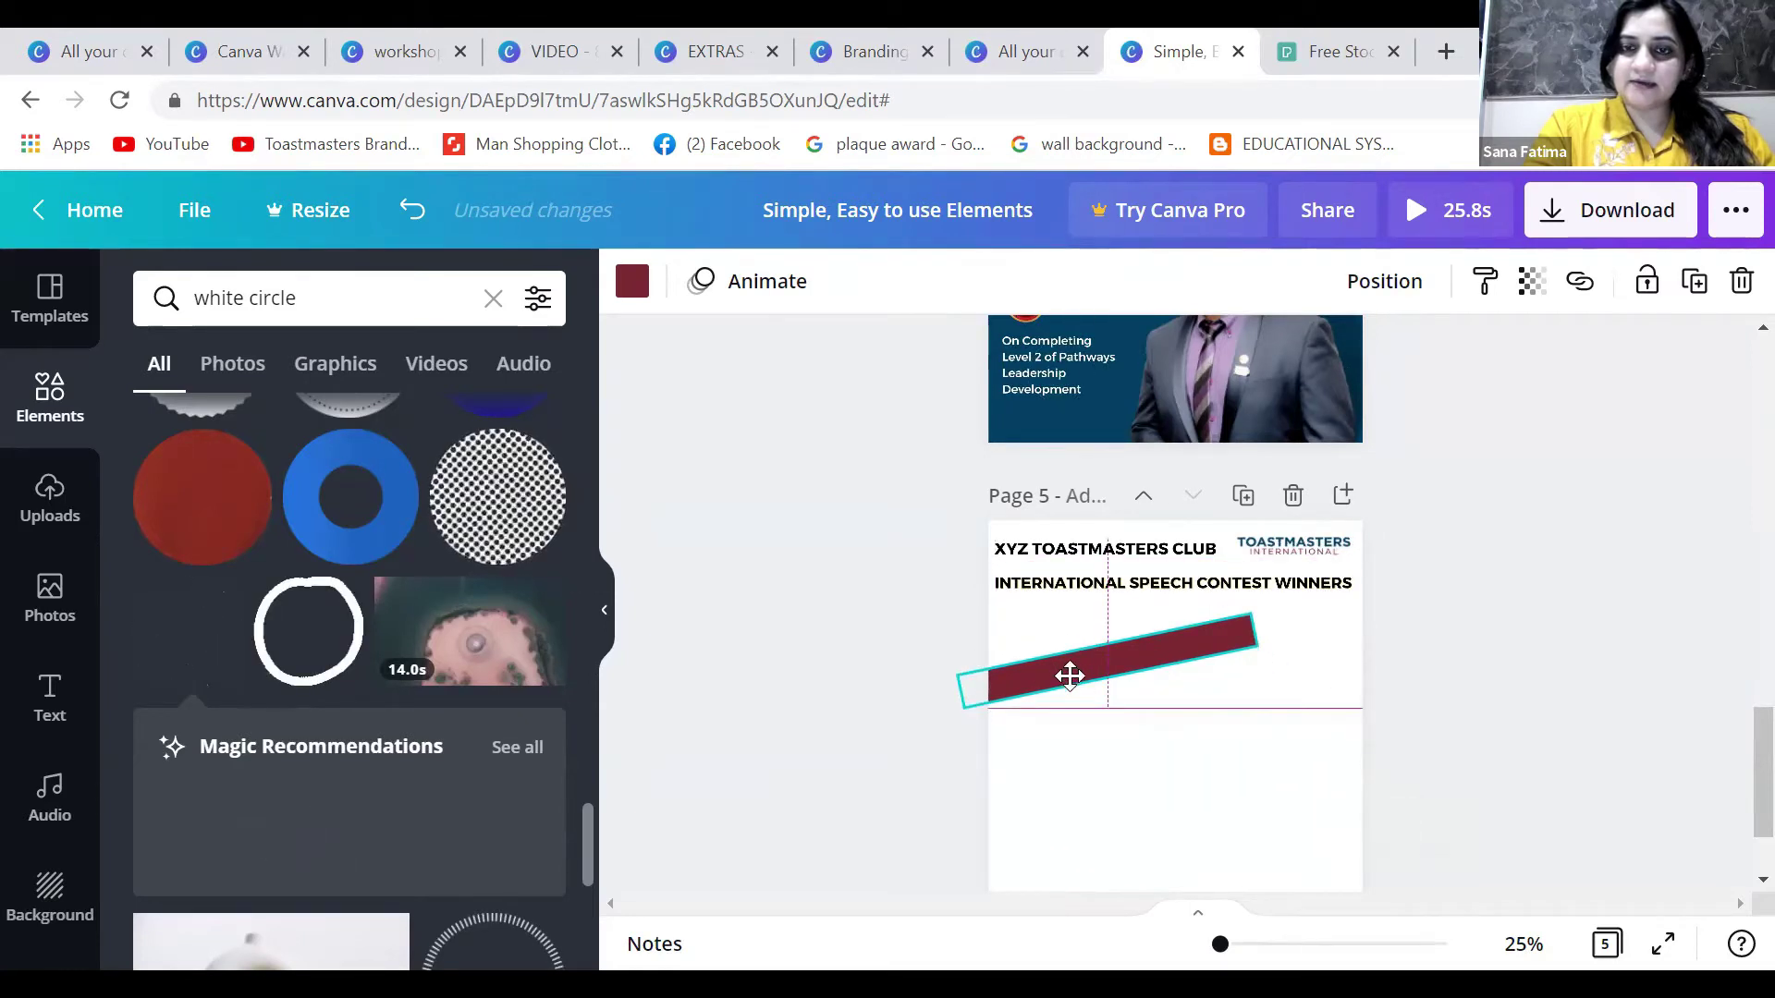
drag(1198, 674, 1505, 611)
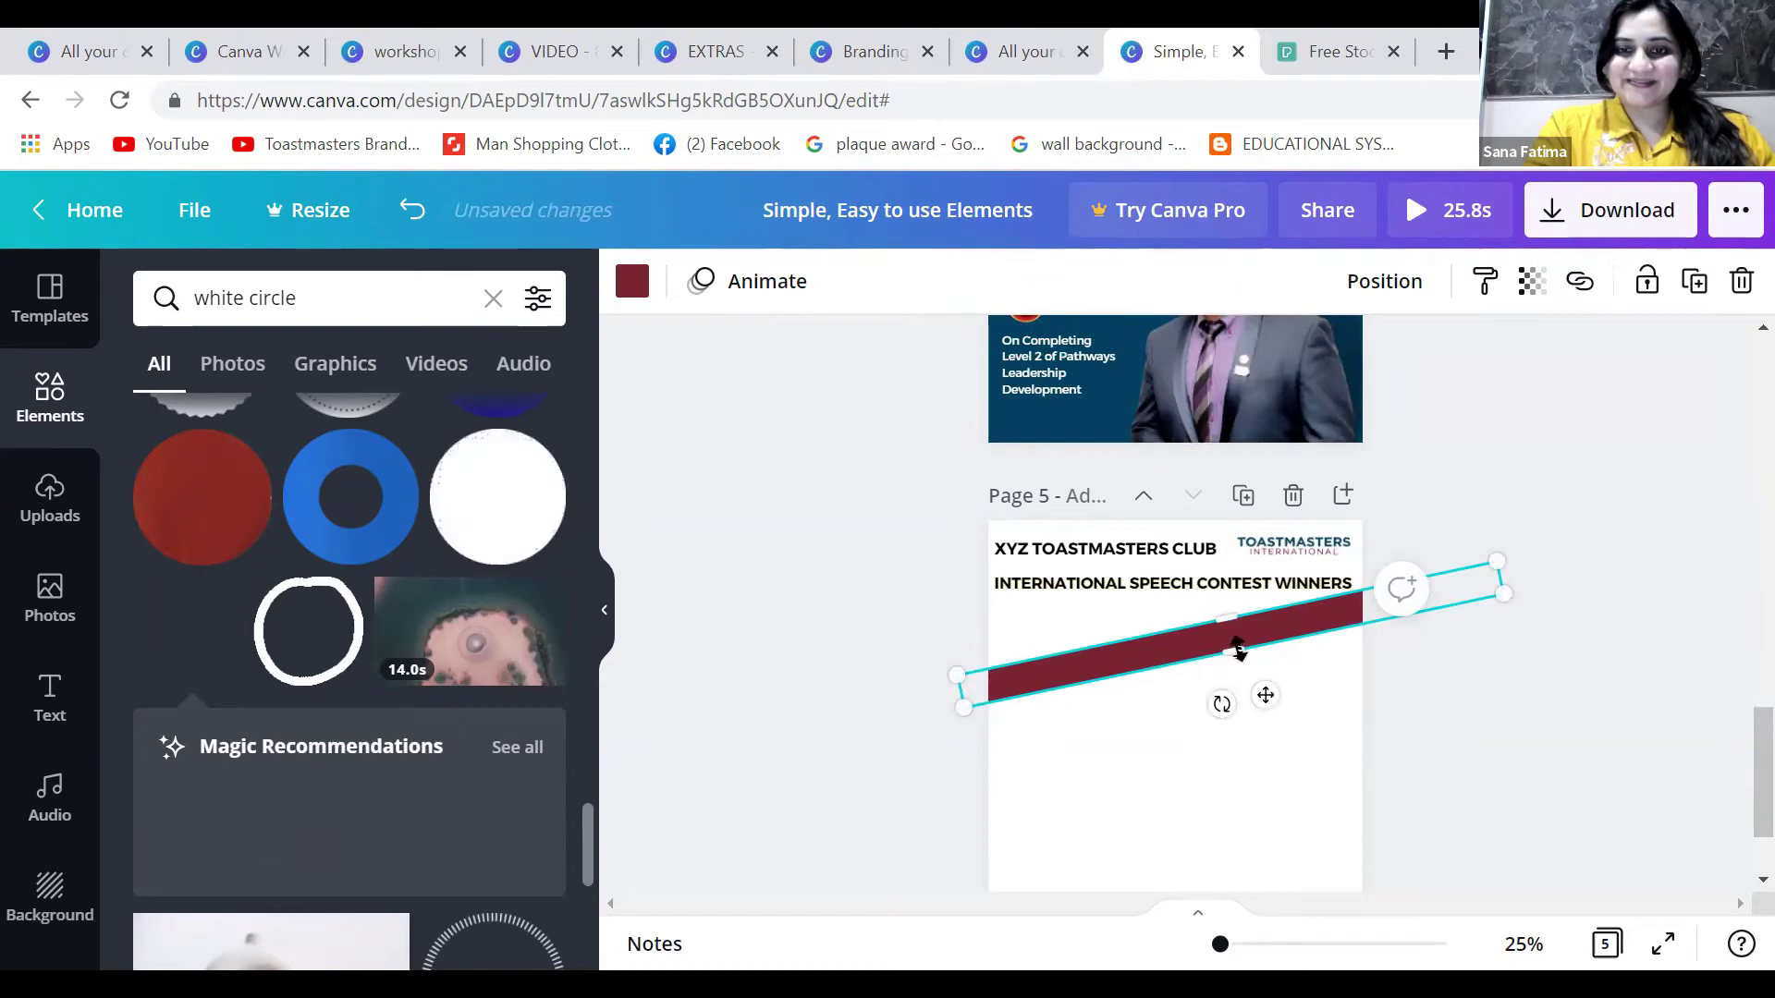
drag(1239, 654, 1249, 652)
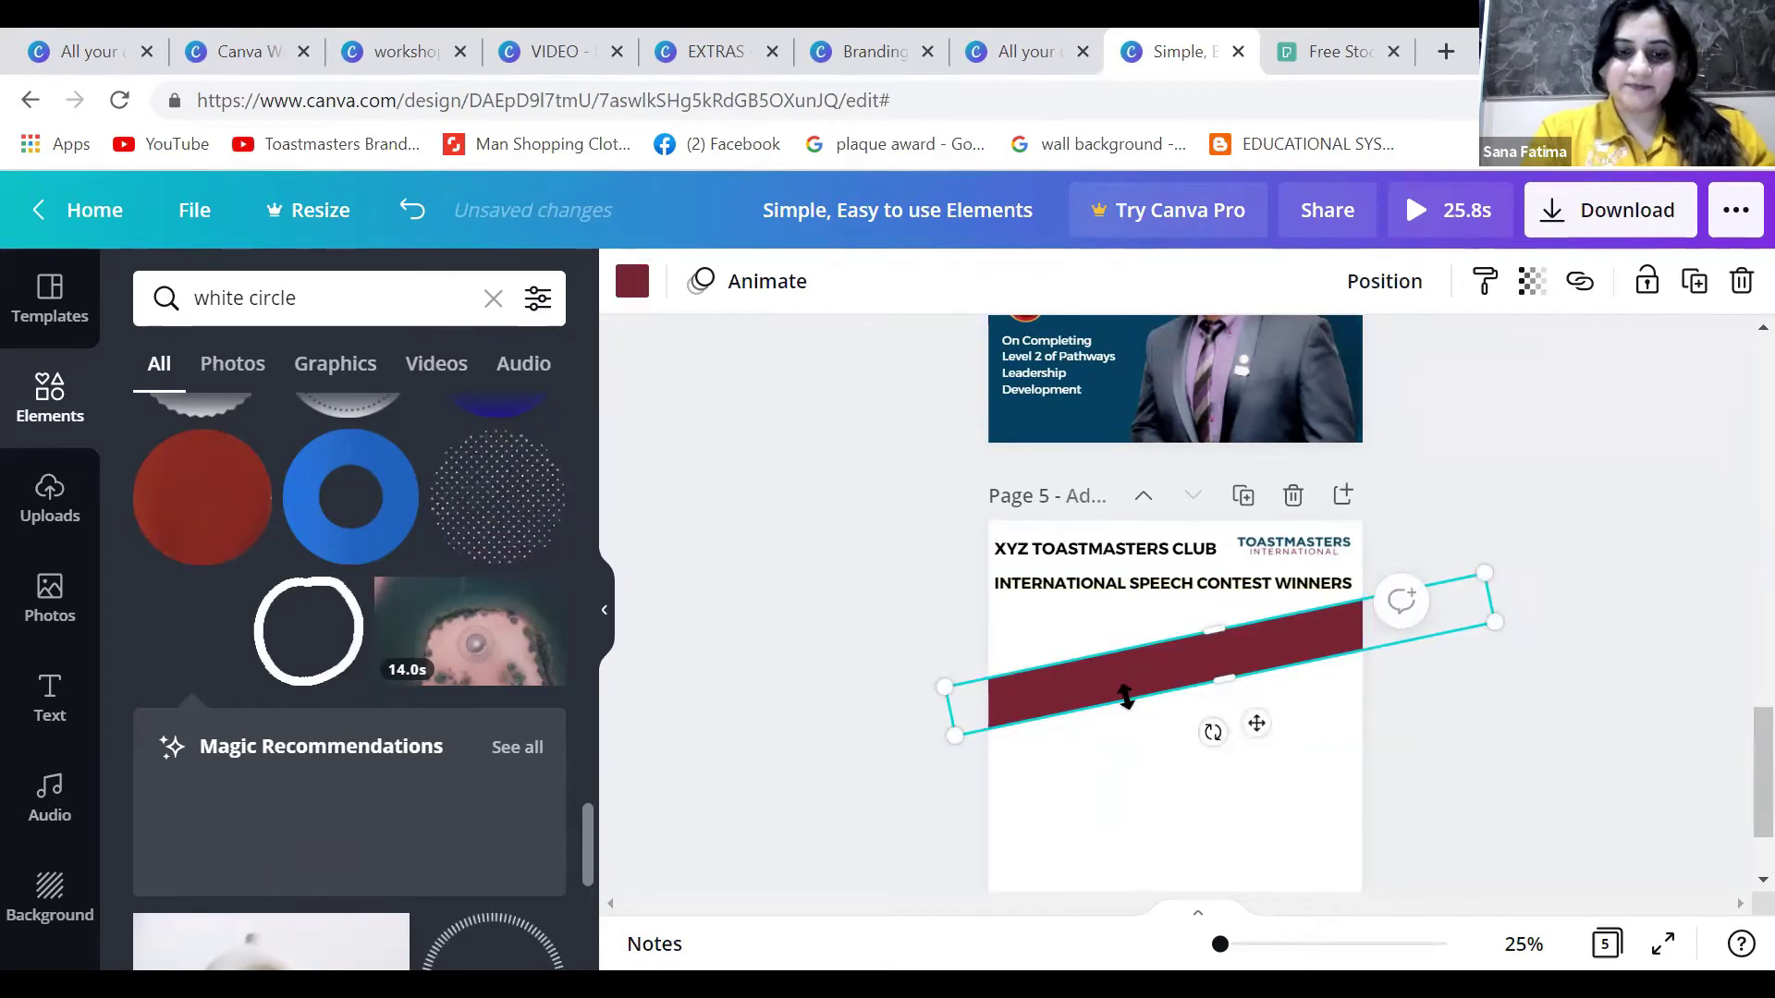
- Duplicate the diagonal maroon band twice and stack the copies parallel beneath it with narrow gaps
drag(1124, 695, 1096, 820)
click(1107, 699)
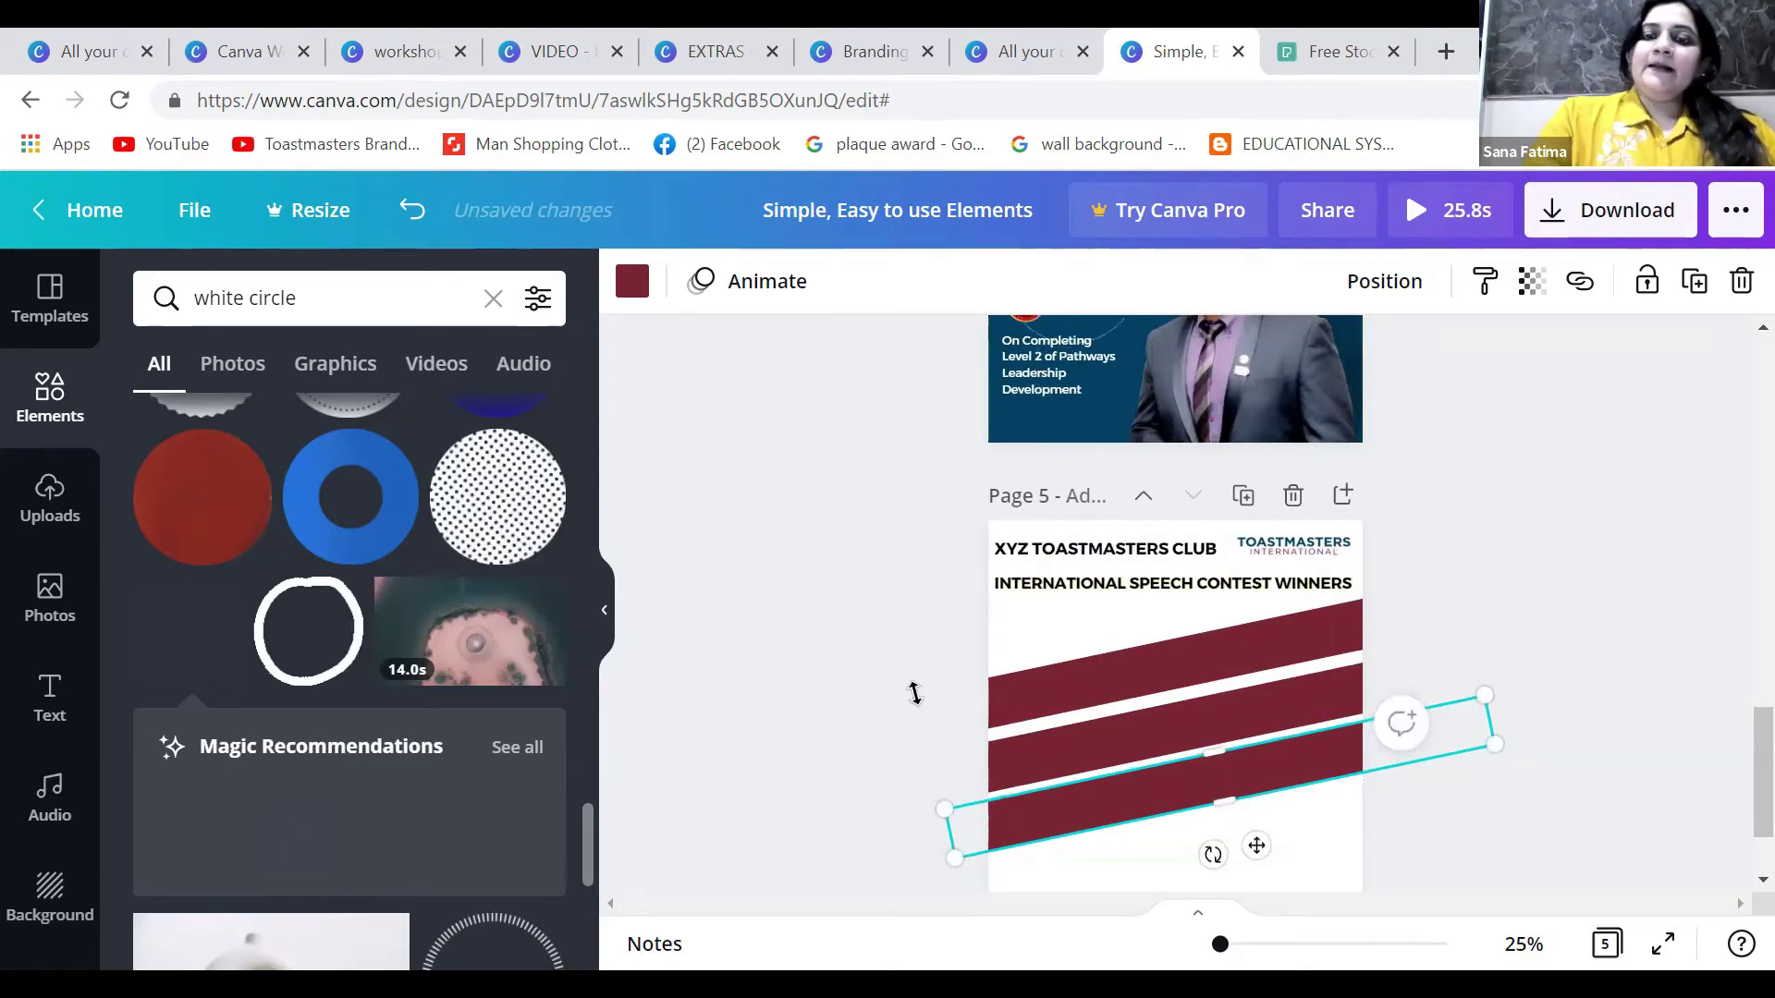
click(704, 709)
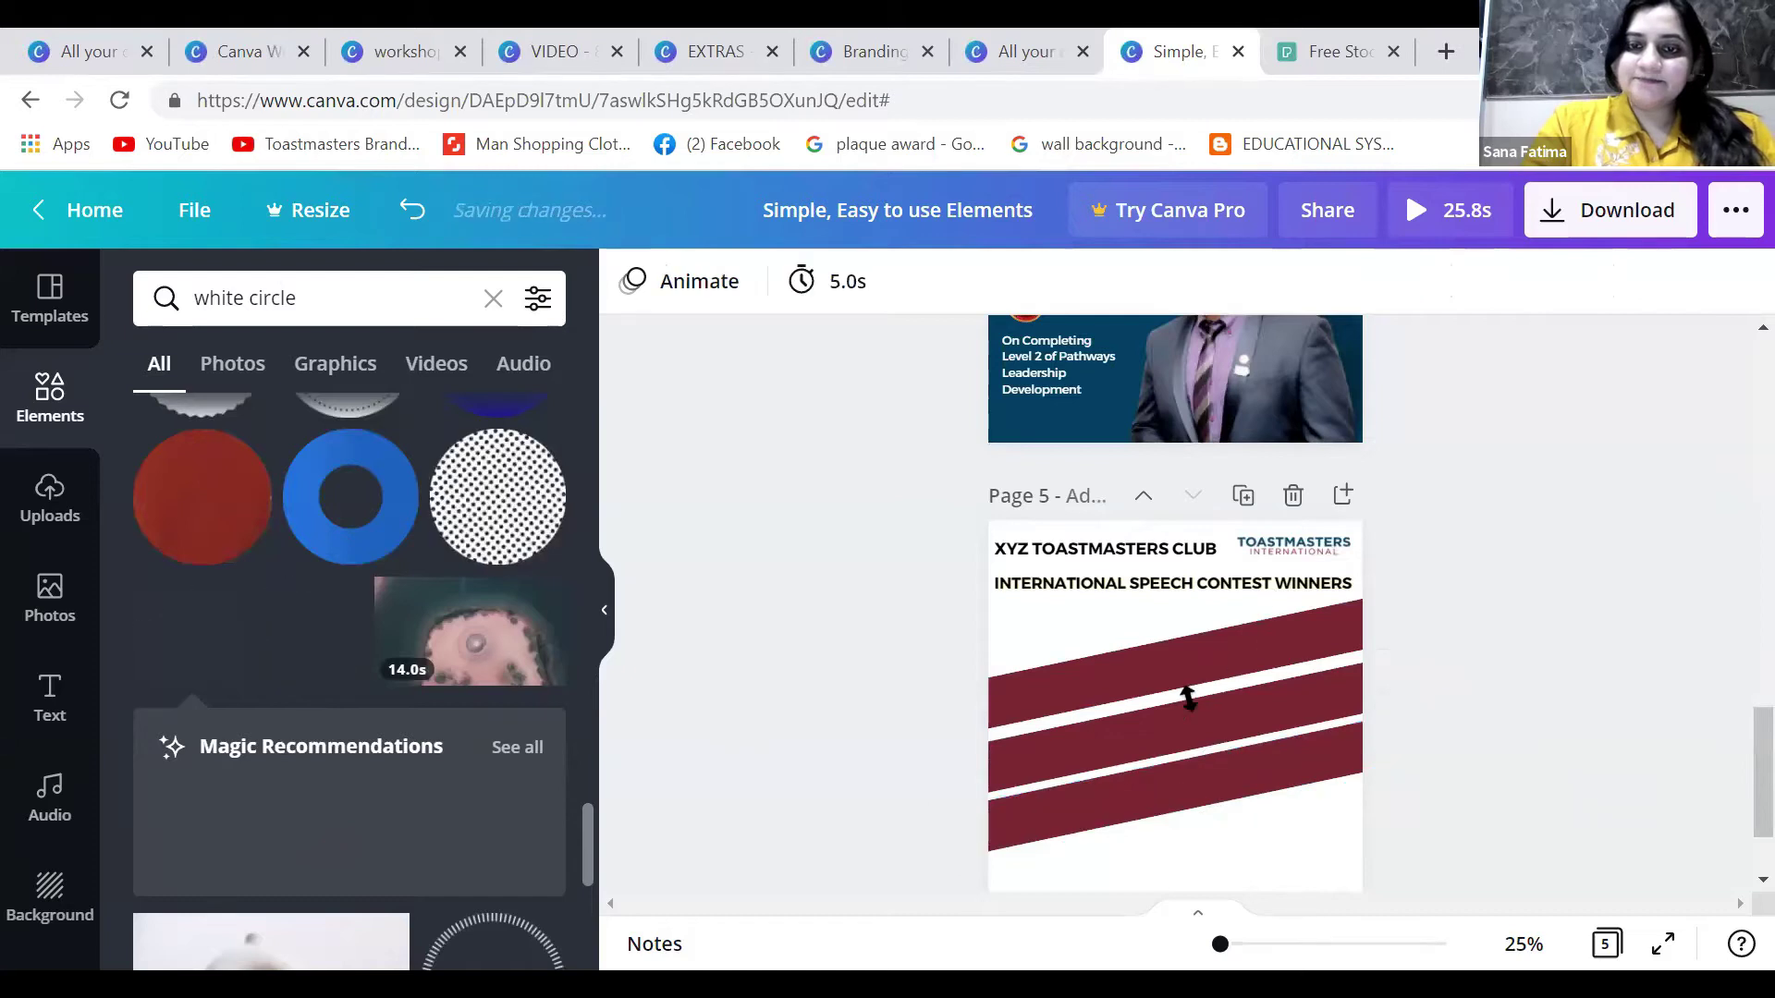
- Add a small maroon circle over the left end of the uppermost diagonal band
key(c)
drag(1278, 604, 1188, 696)
drag(1124, 762, 1058, 685)
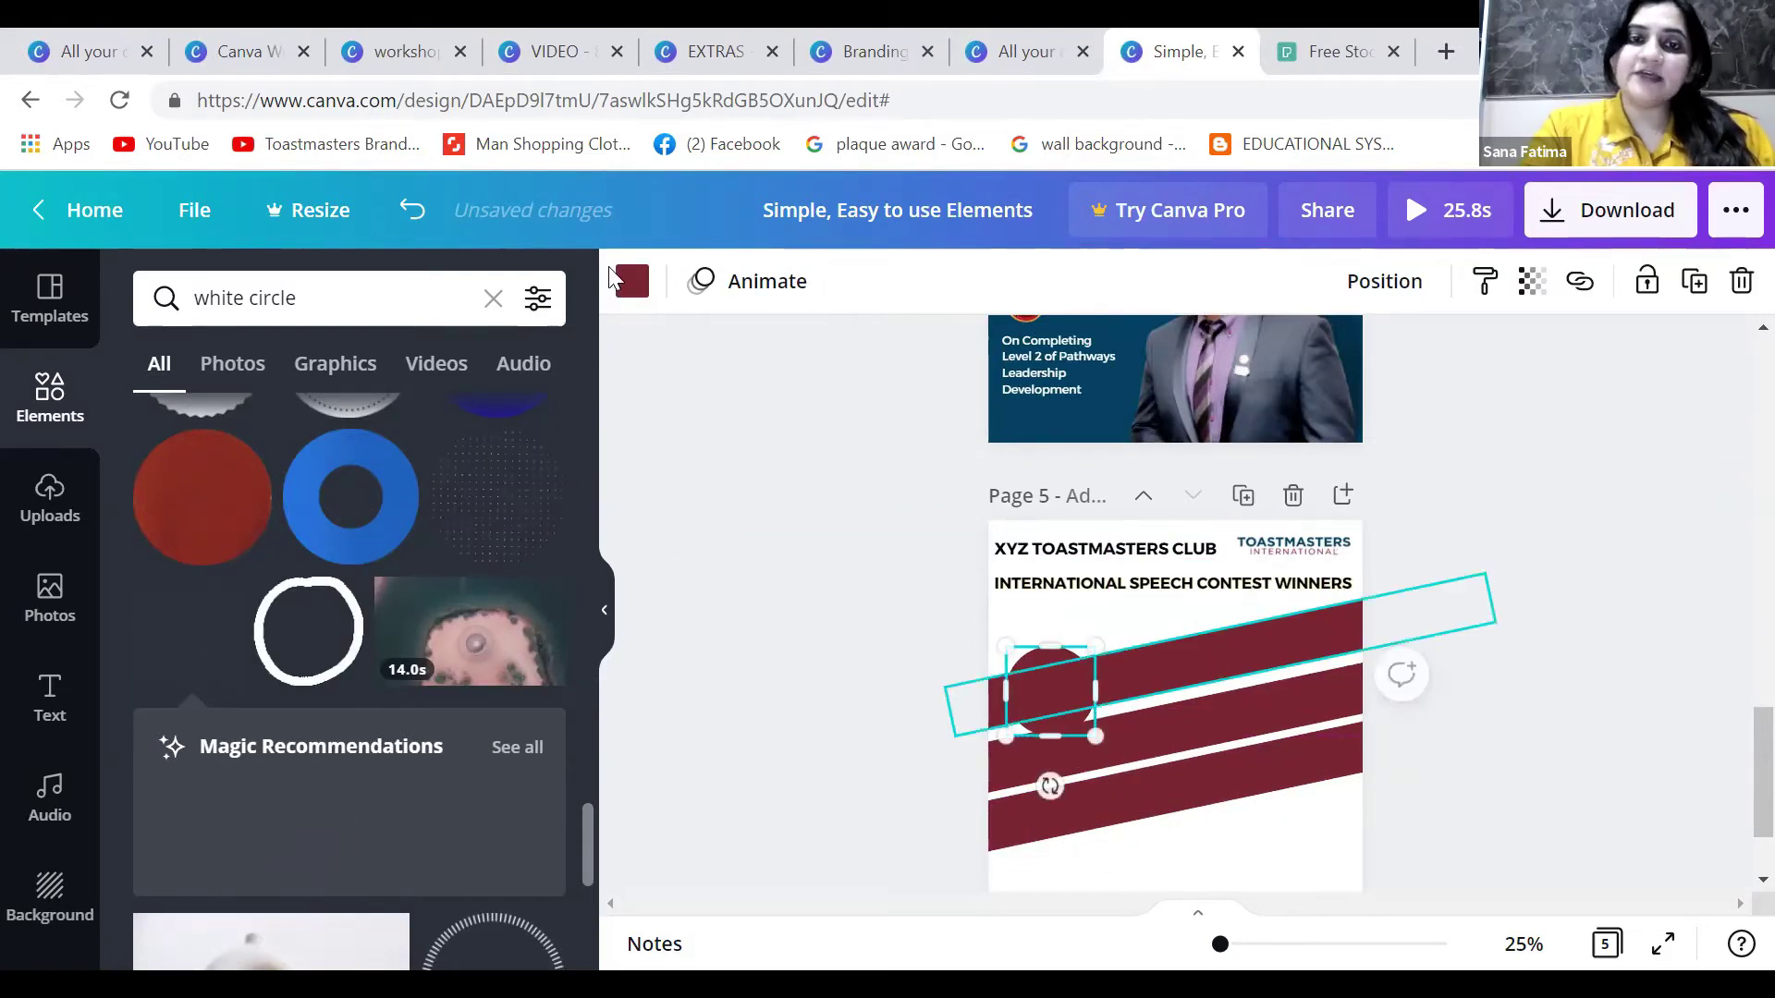
- Recolour the uppermost diagonal band navy #004165 and the middle band grey, using the TI Brand Palette
click(647, 292)
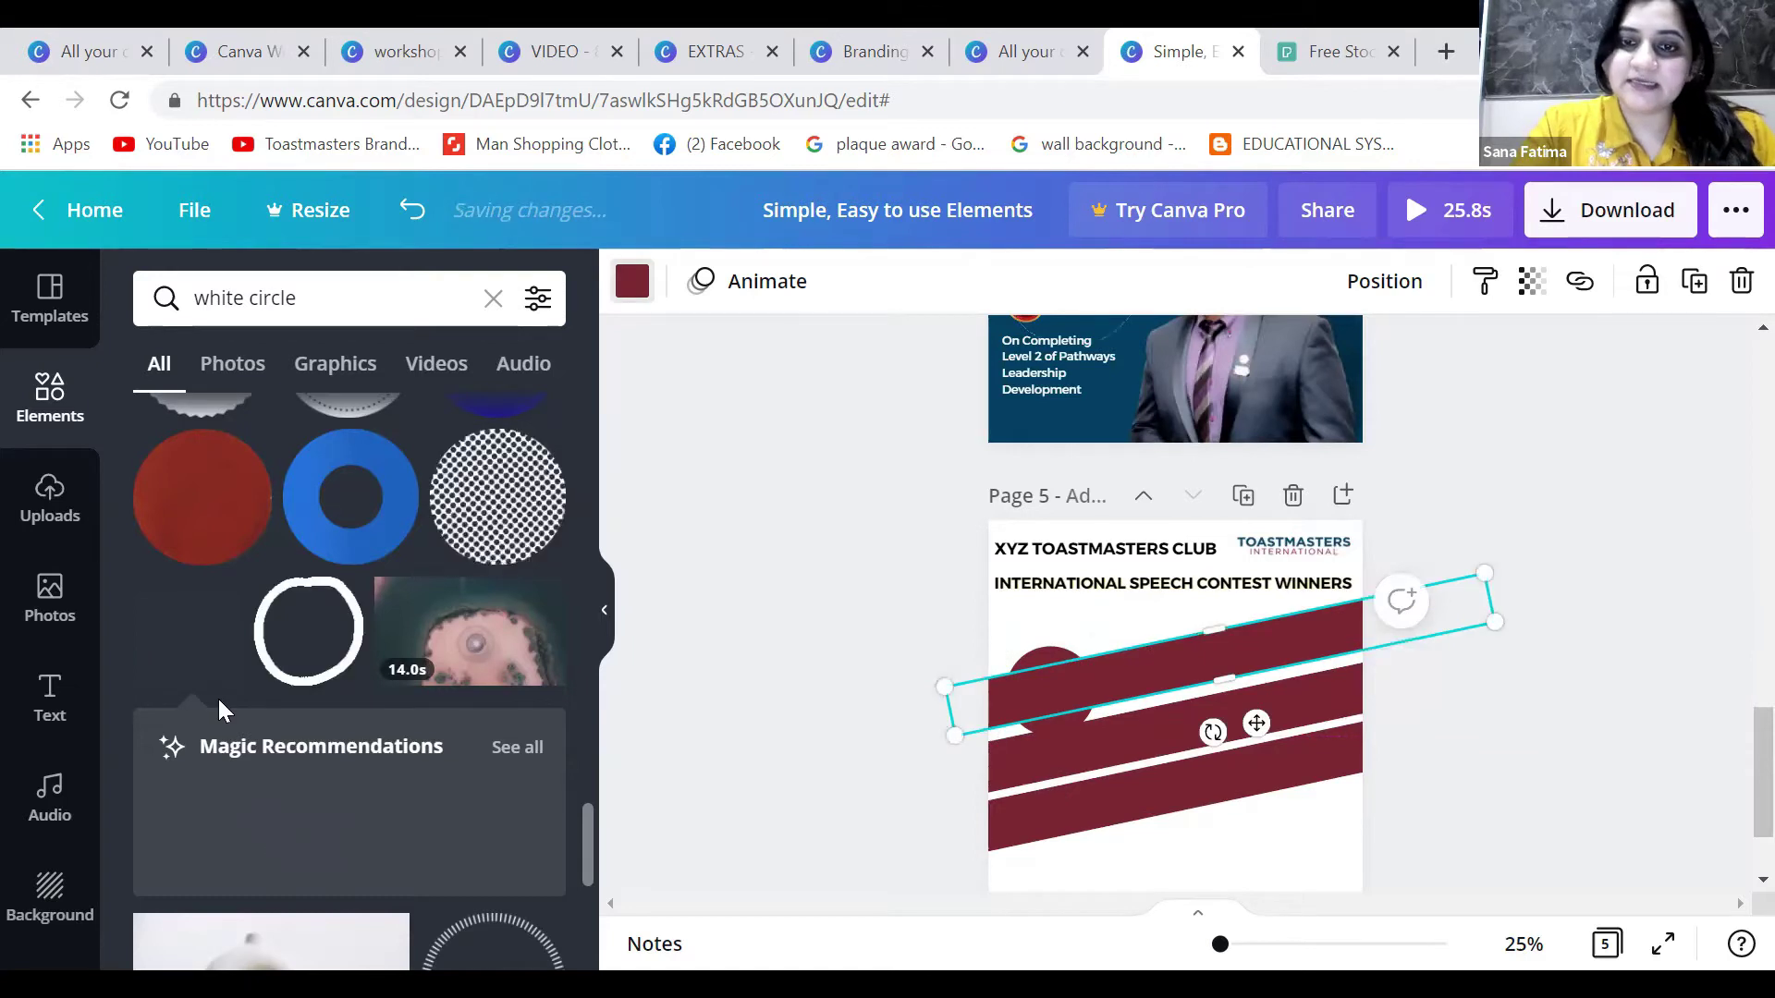
click(633, 281)
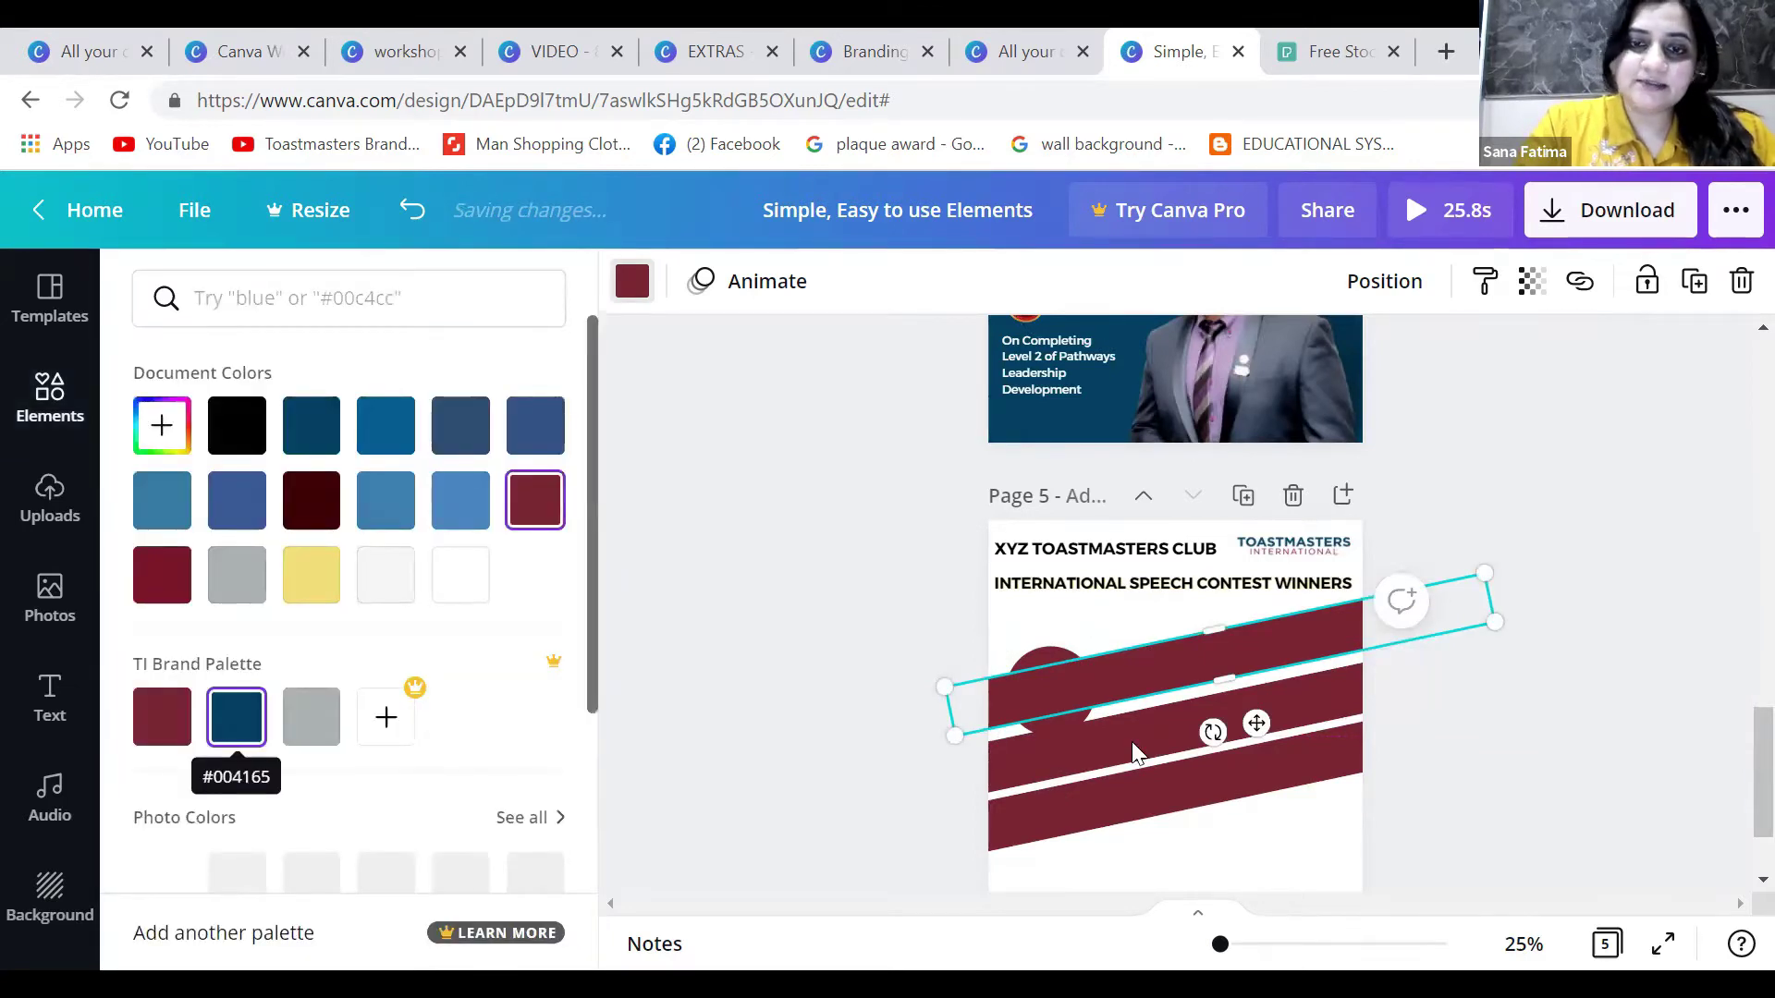
click(236, 717)
click(311, 716)
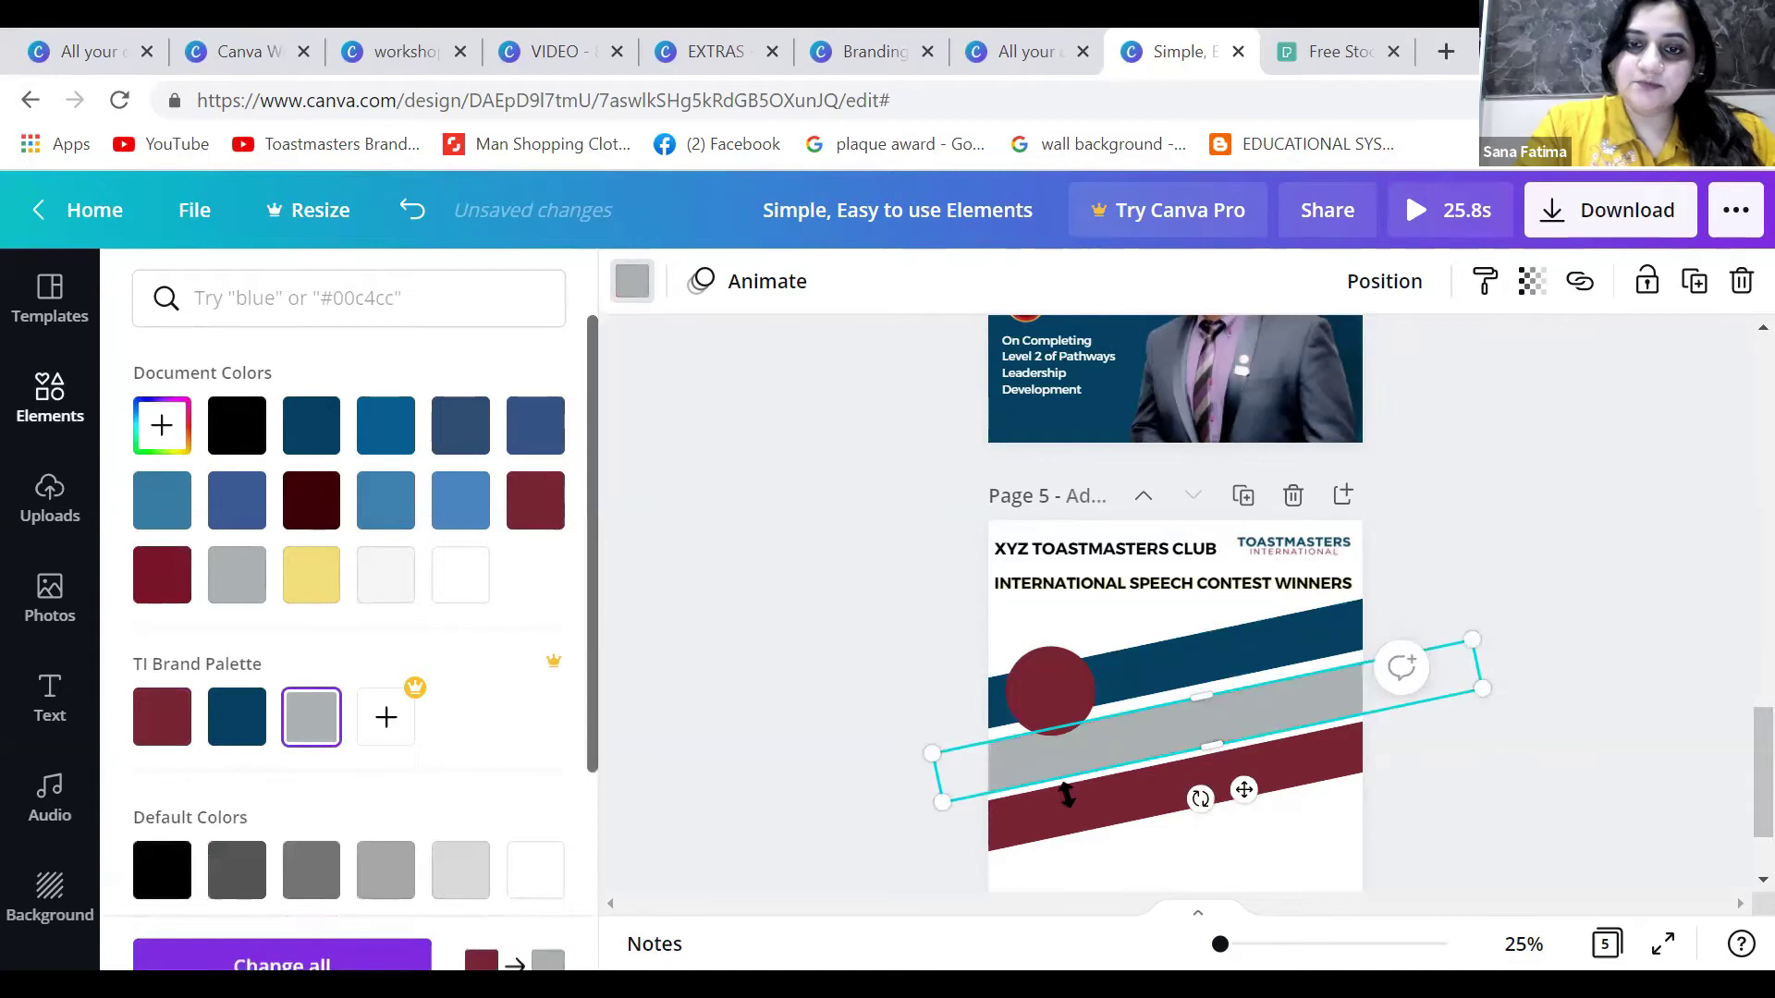
click(965, 823)
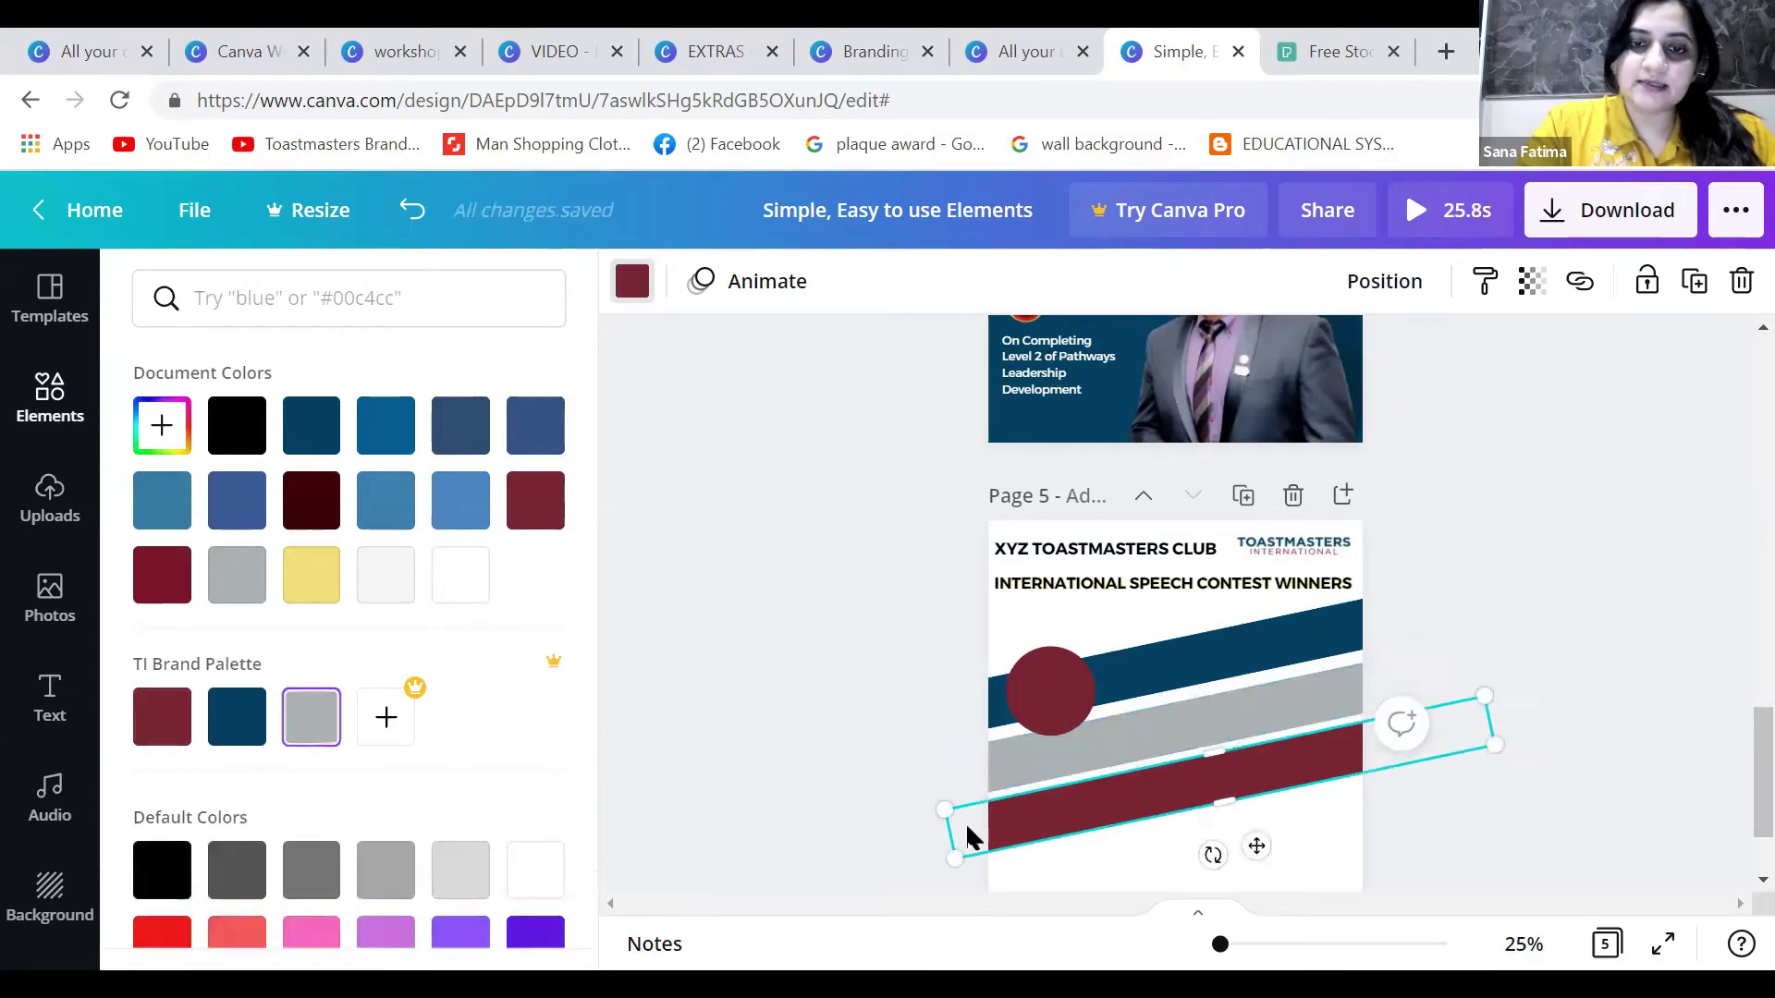
- Remove the maroon circle from the left end of the uppermost band
click(1033, 688)
drag(1031, 686, 1030, 679)
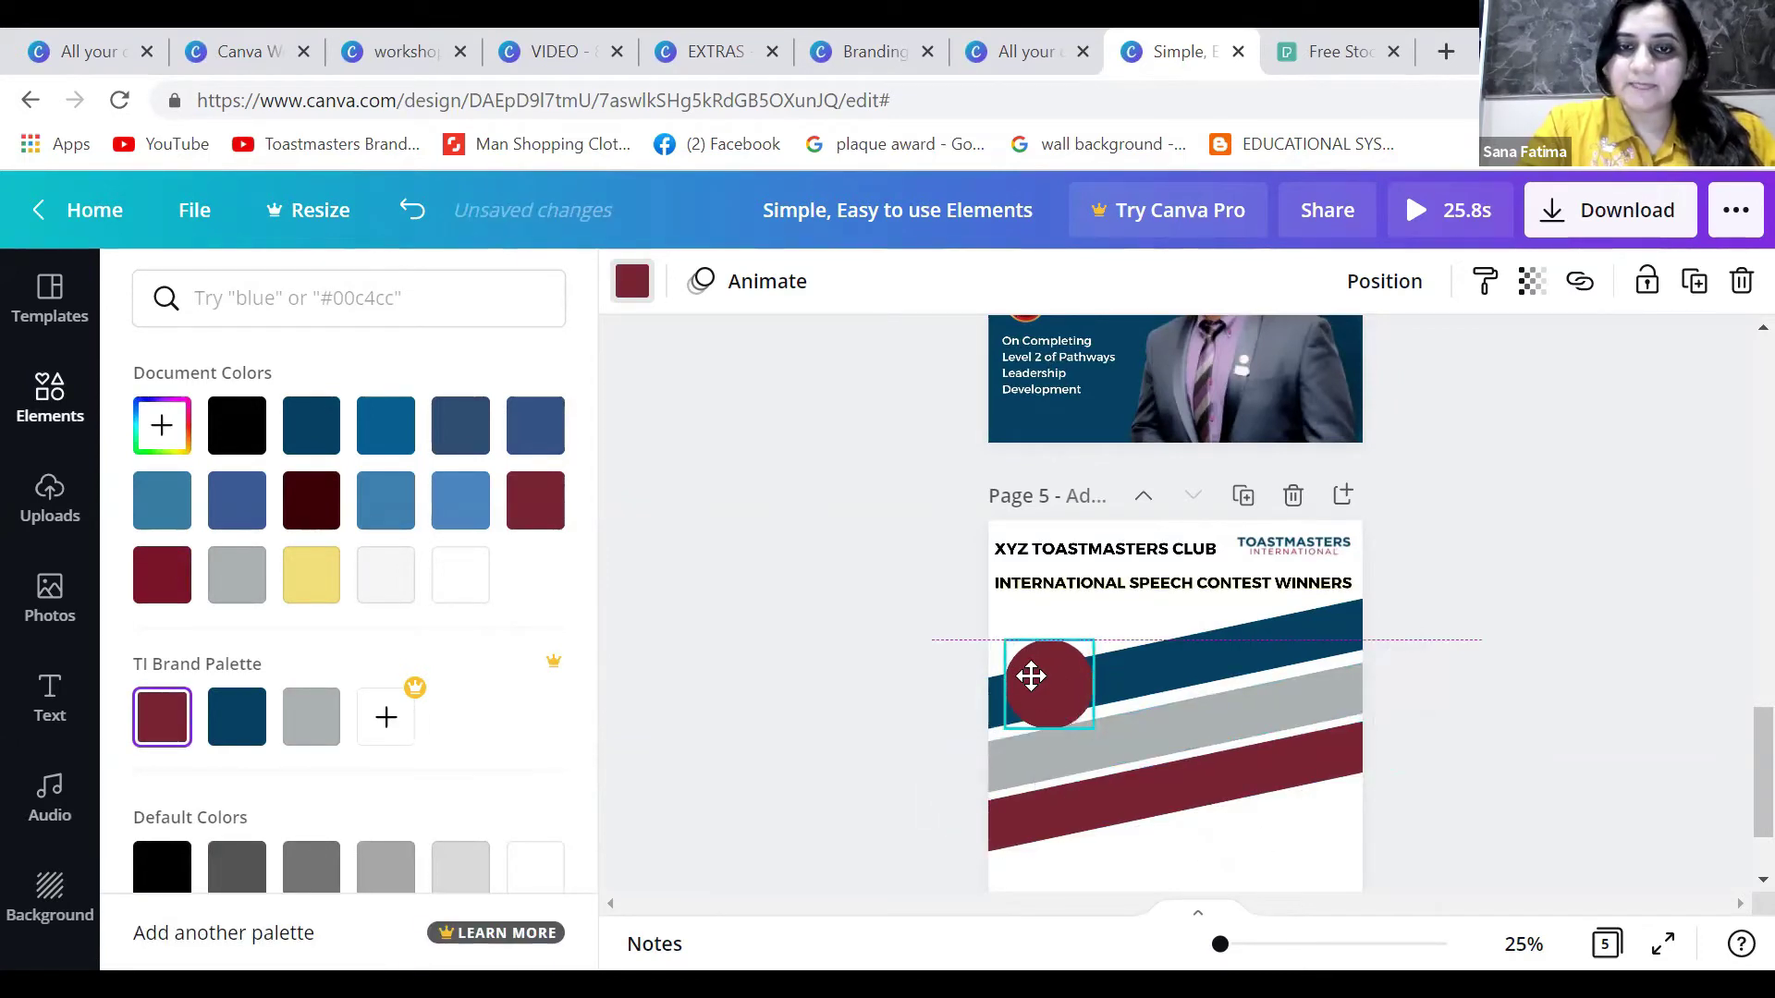
drag(765, 739, 758, 753)
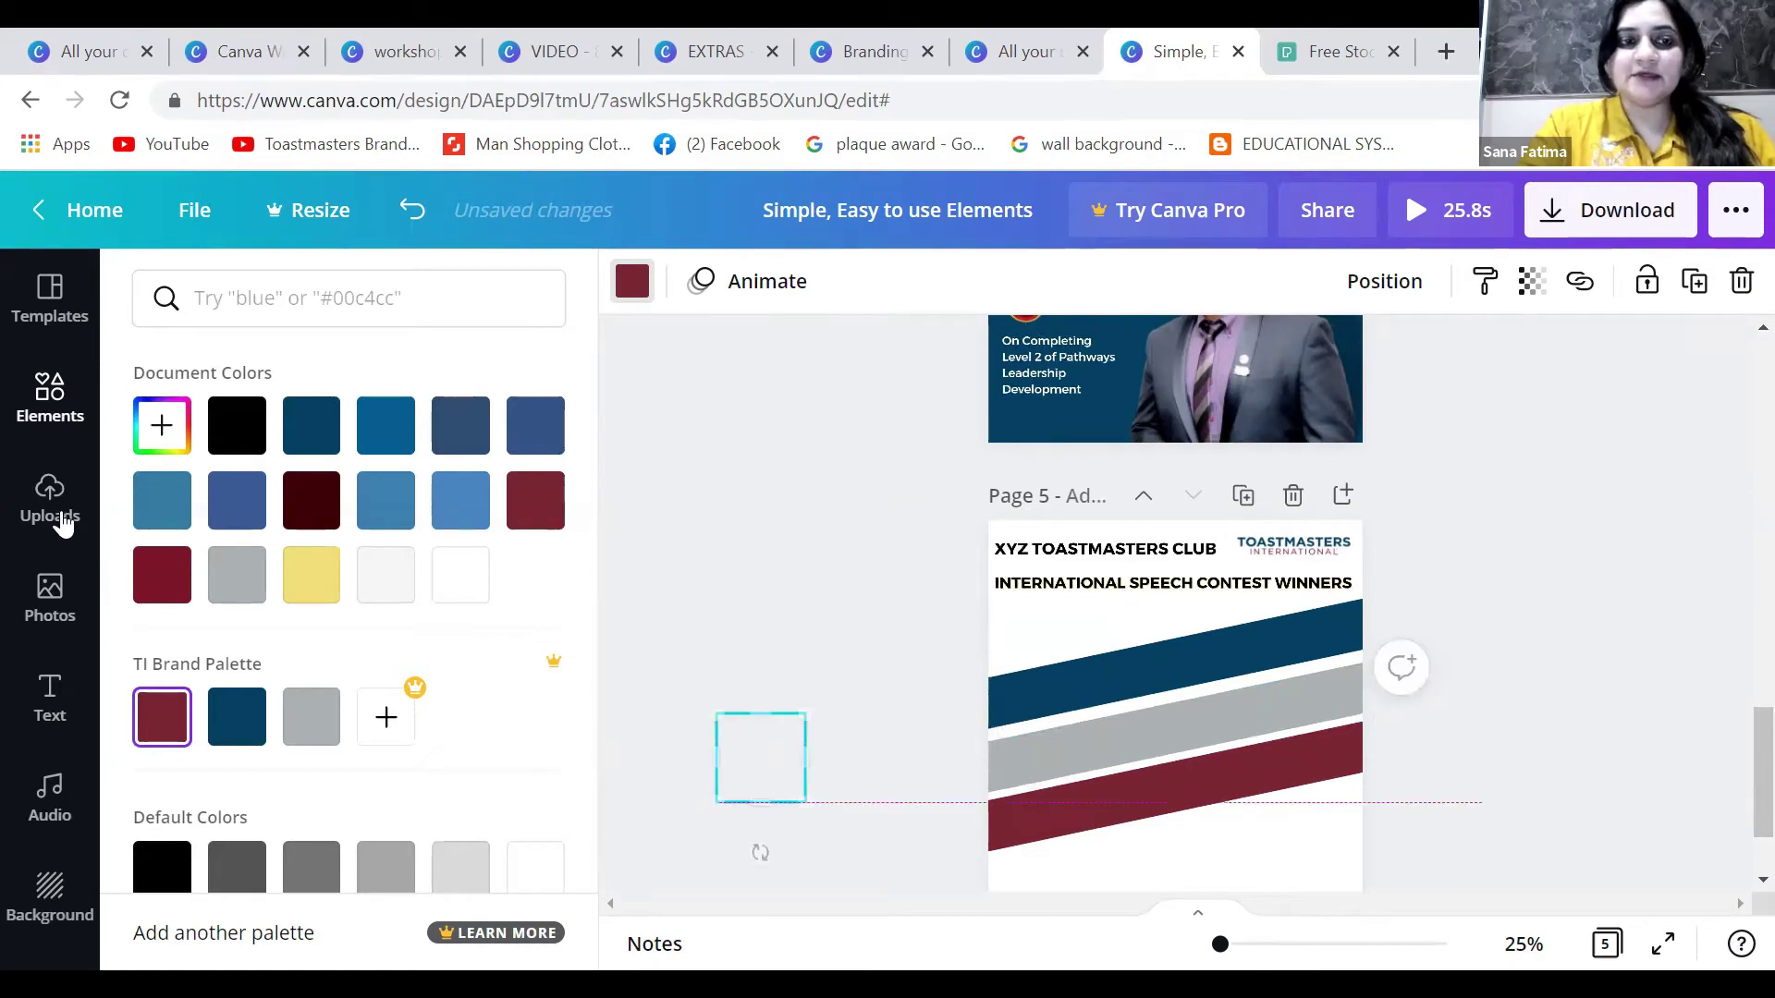
key(Delete)
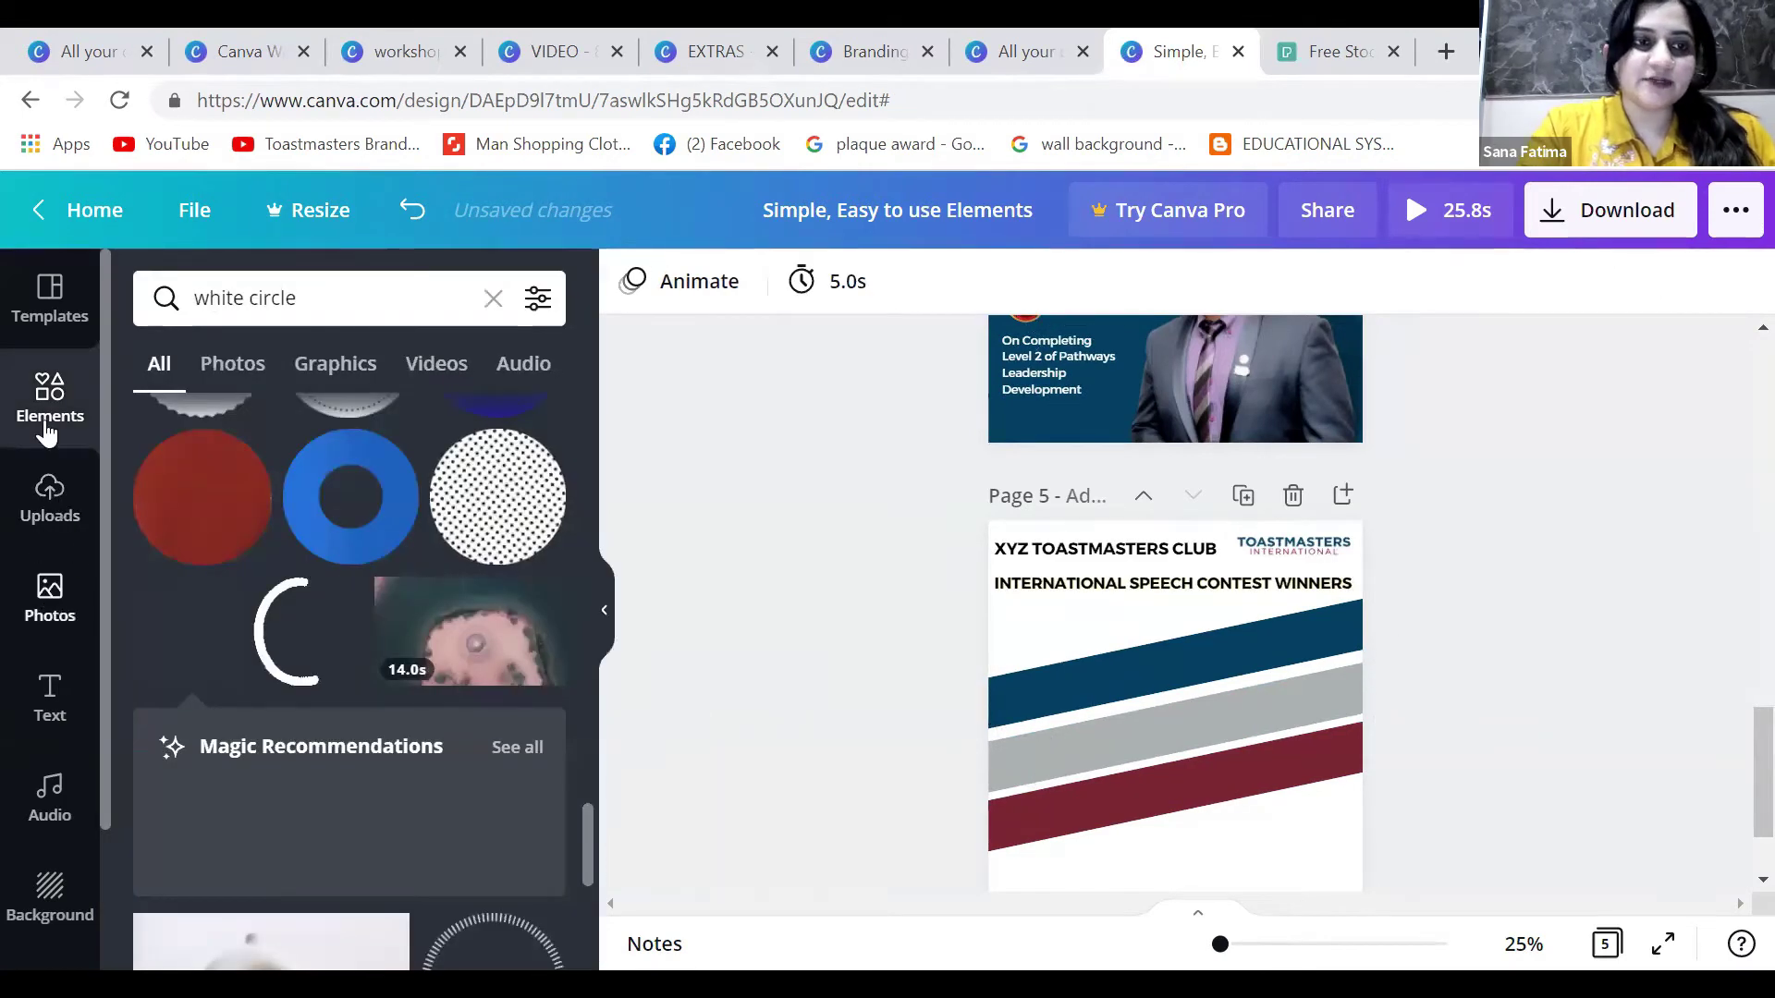
- Search the elements for frames and place small circular frames on the navy band's left, the grey band's right and the maroon band's left part
triple_click(314, 289)
text(frames)
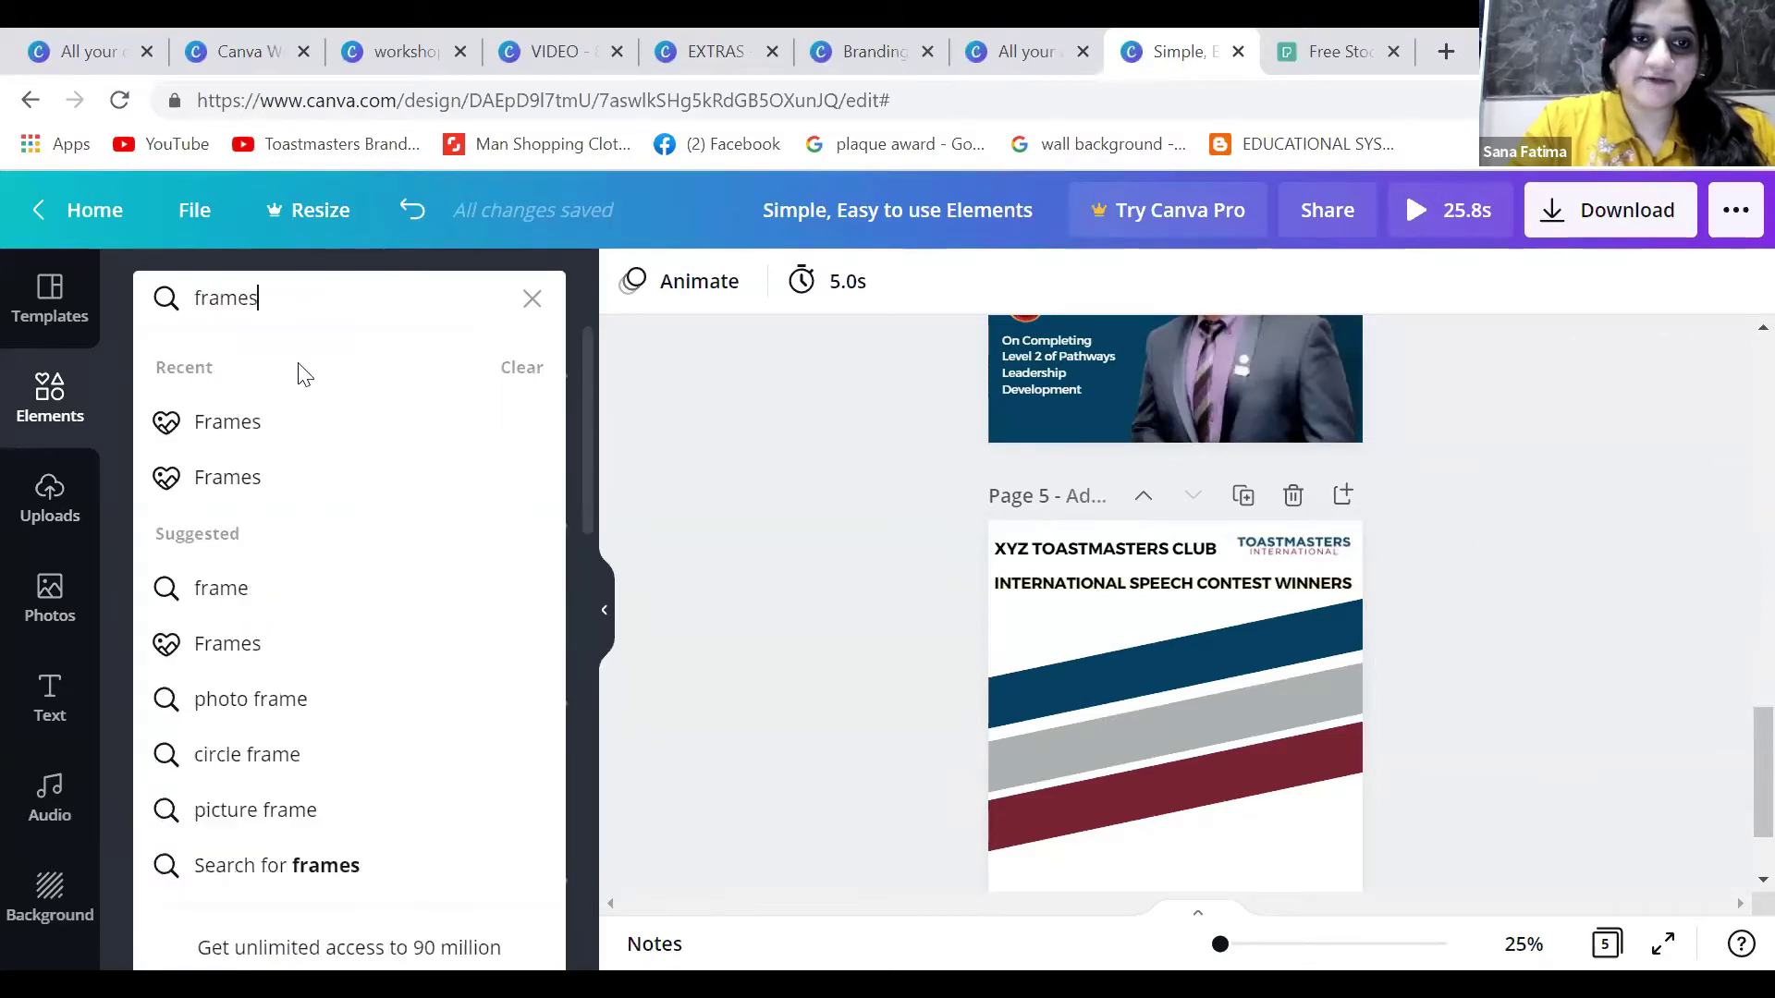
key(Return)
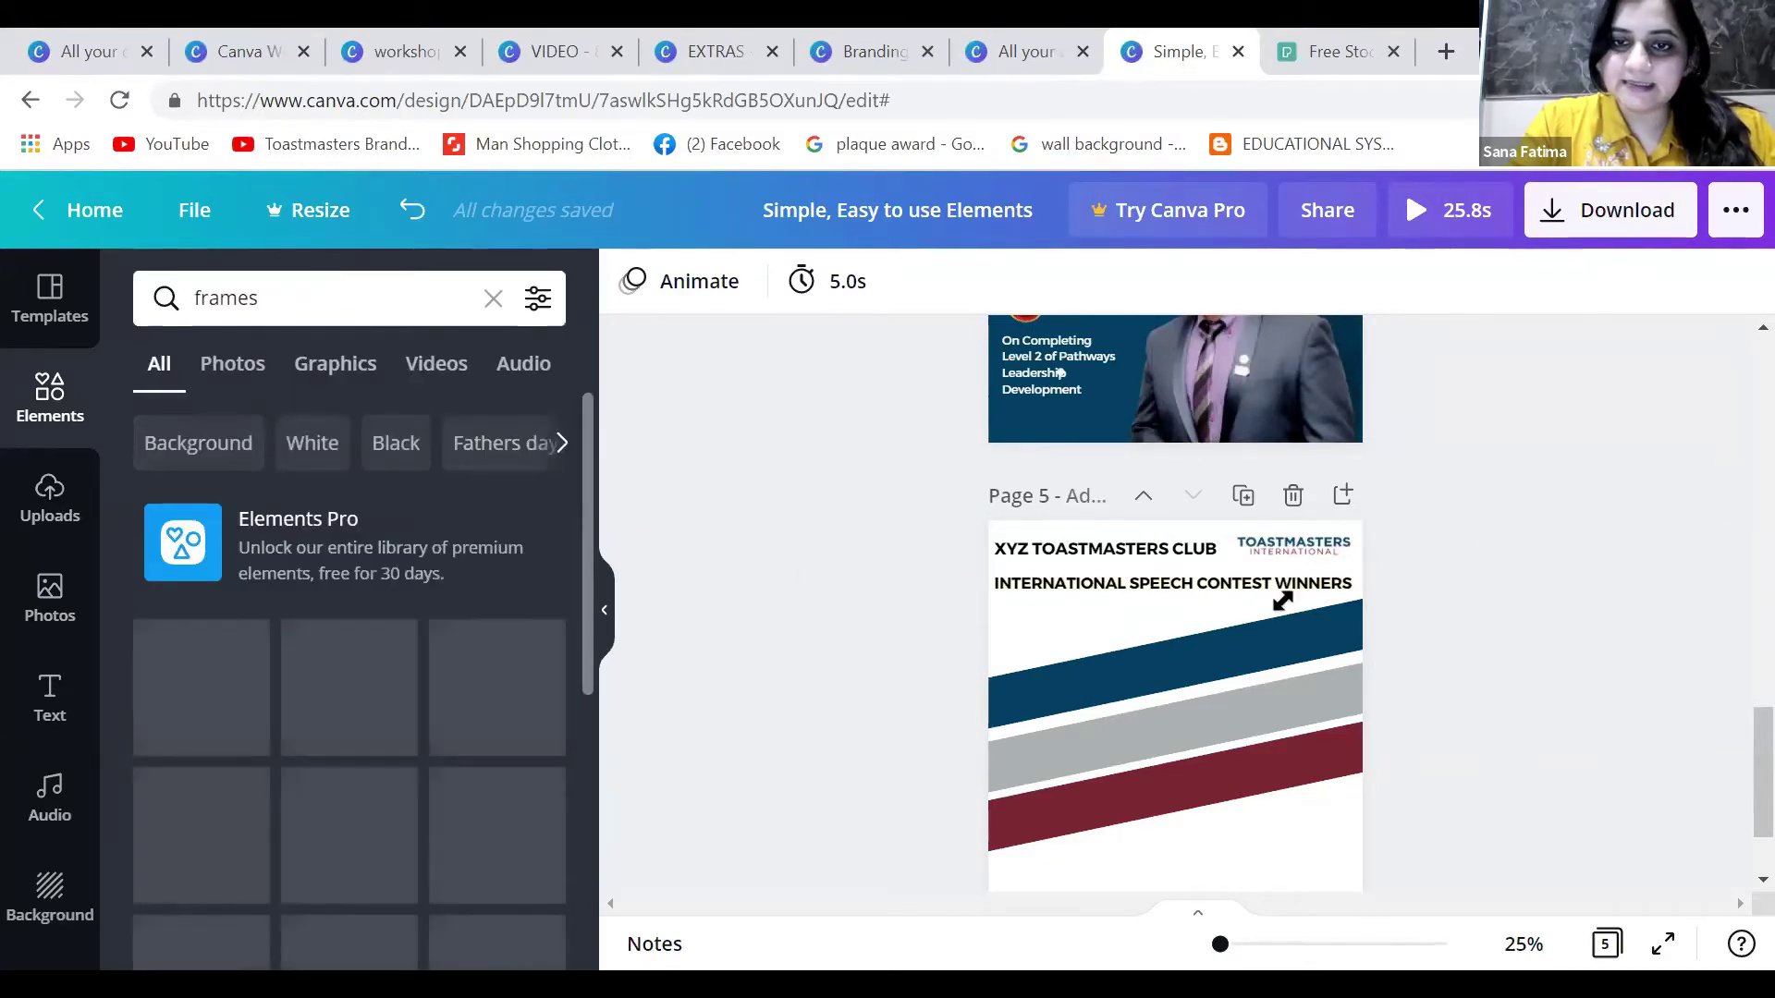
drag(1281, 603, 1156, 710)
drag(1115, 766, 1104, 699)
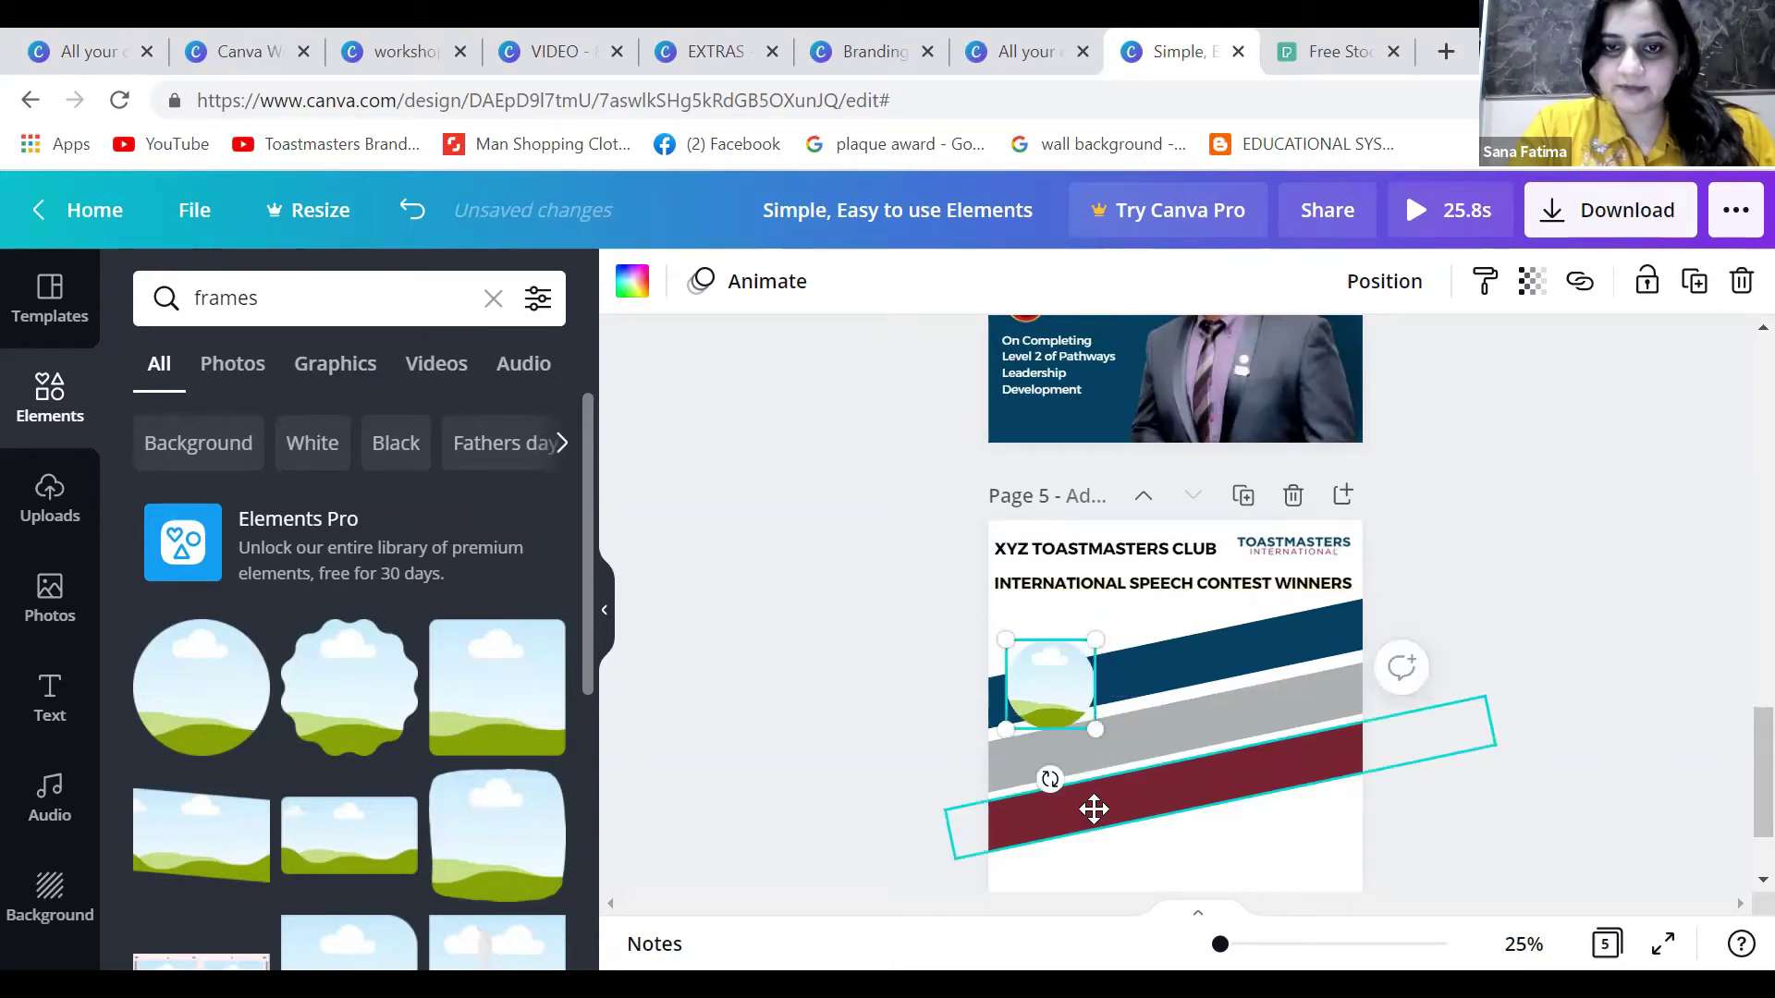
key(ctrl+d)
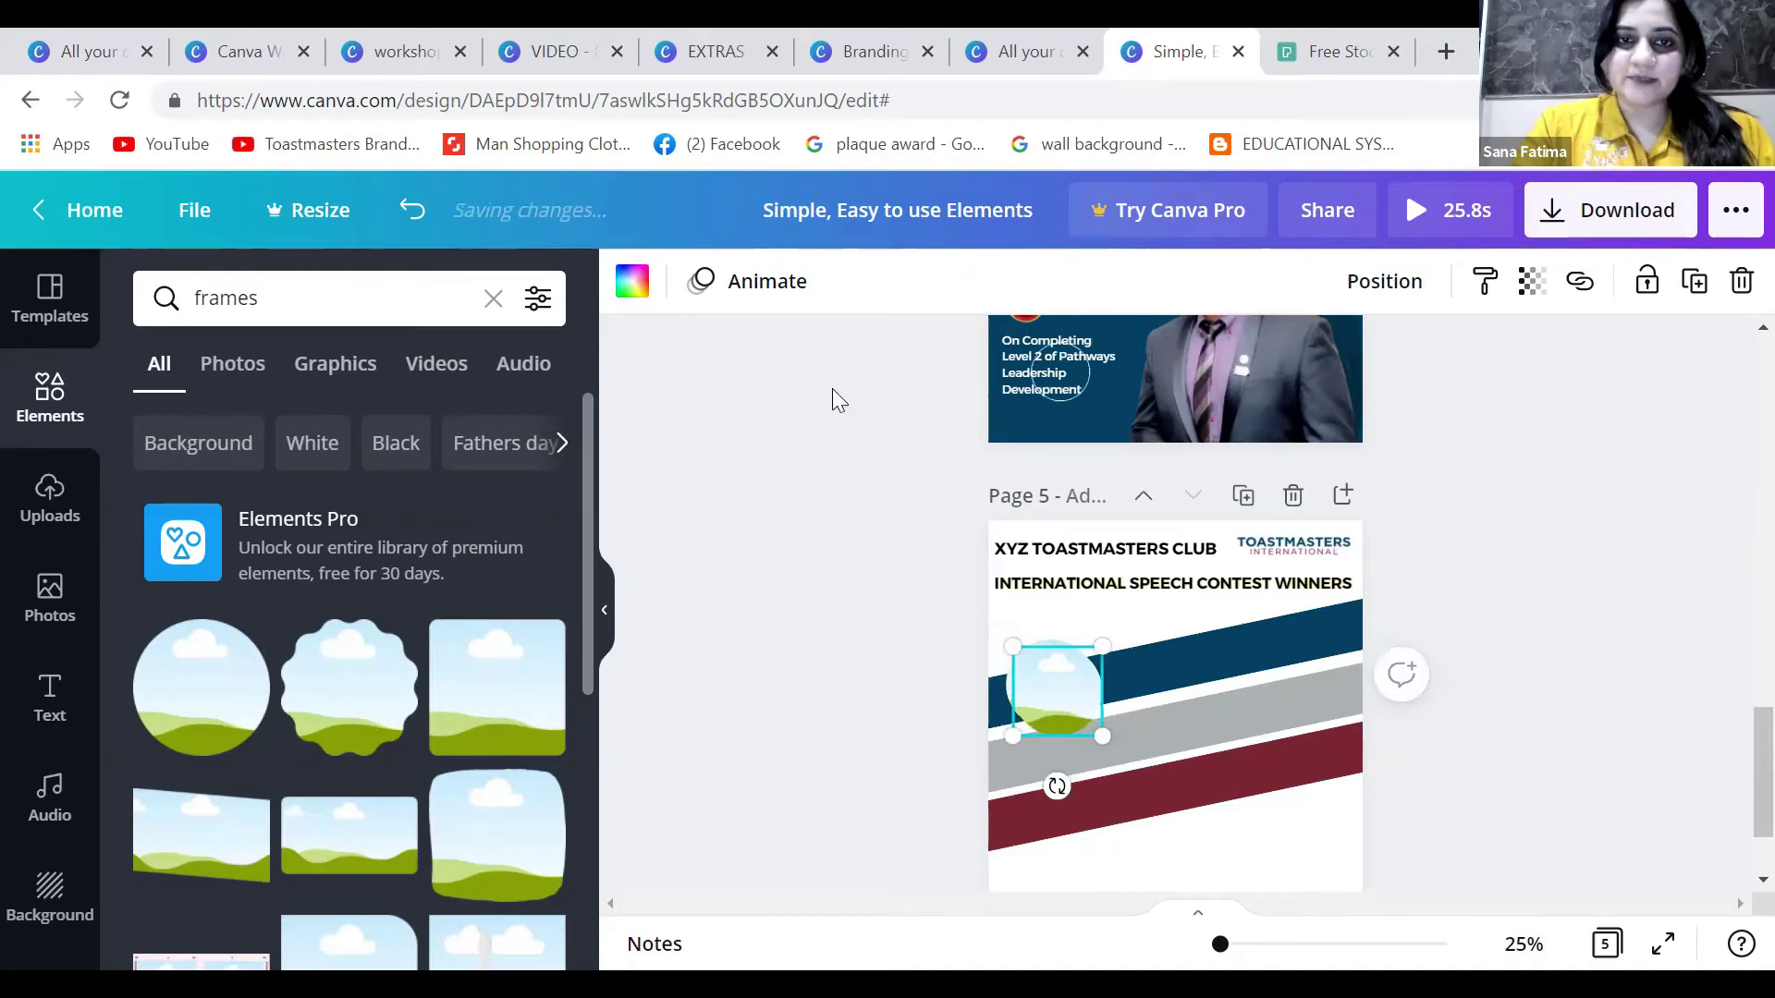
key(ctrl+z)
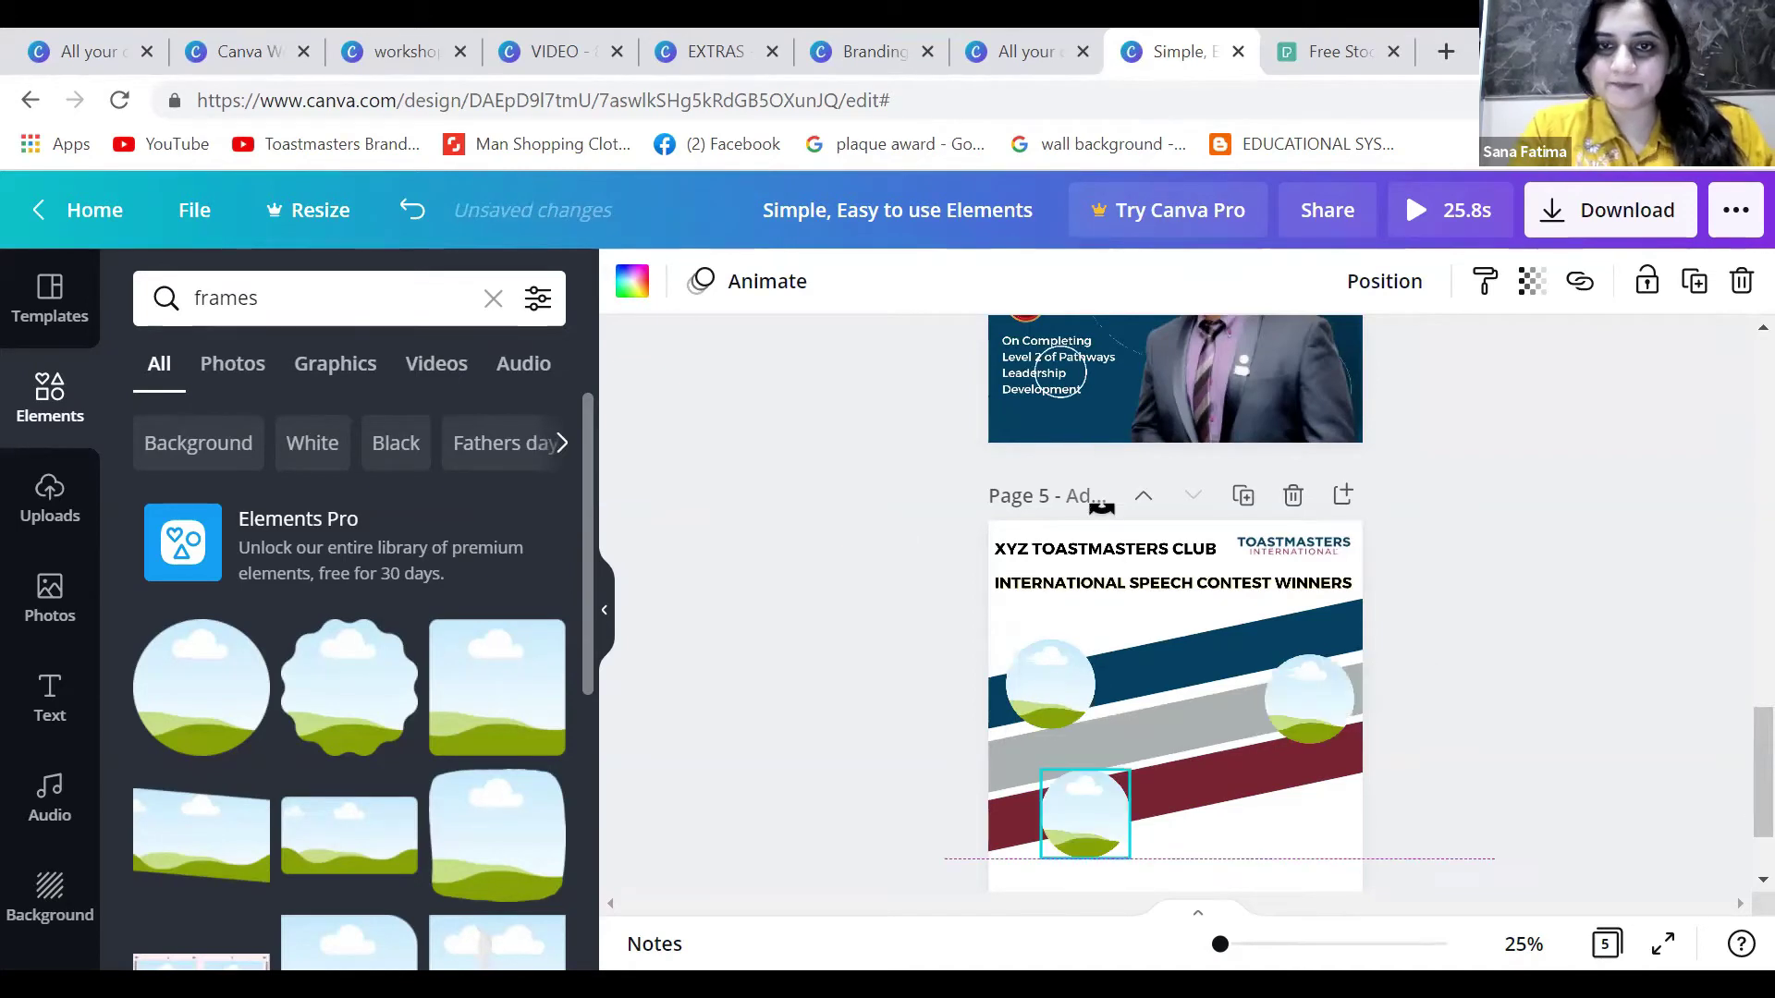
- Copy the club title onto the navy band, tilt it to match the band, and replace its text with 1ST PLACE
text(XYZ TOASTMASTERS CLUB)
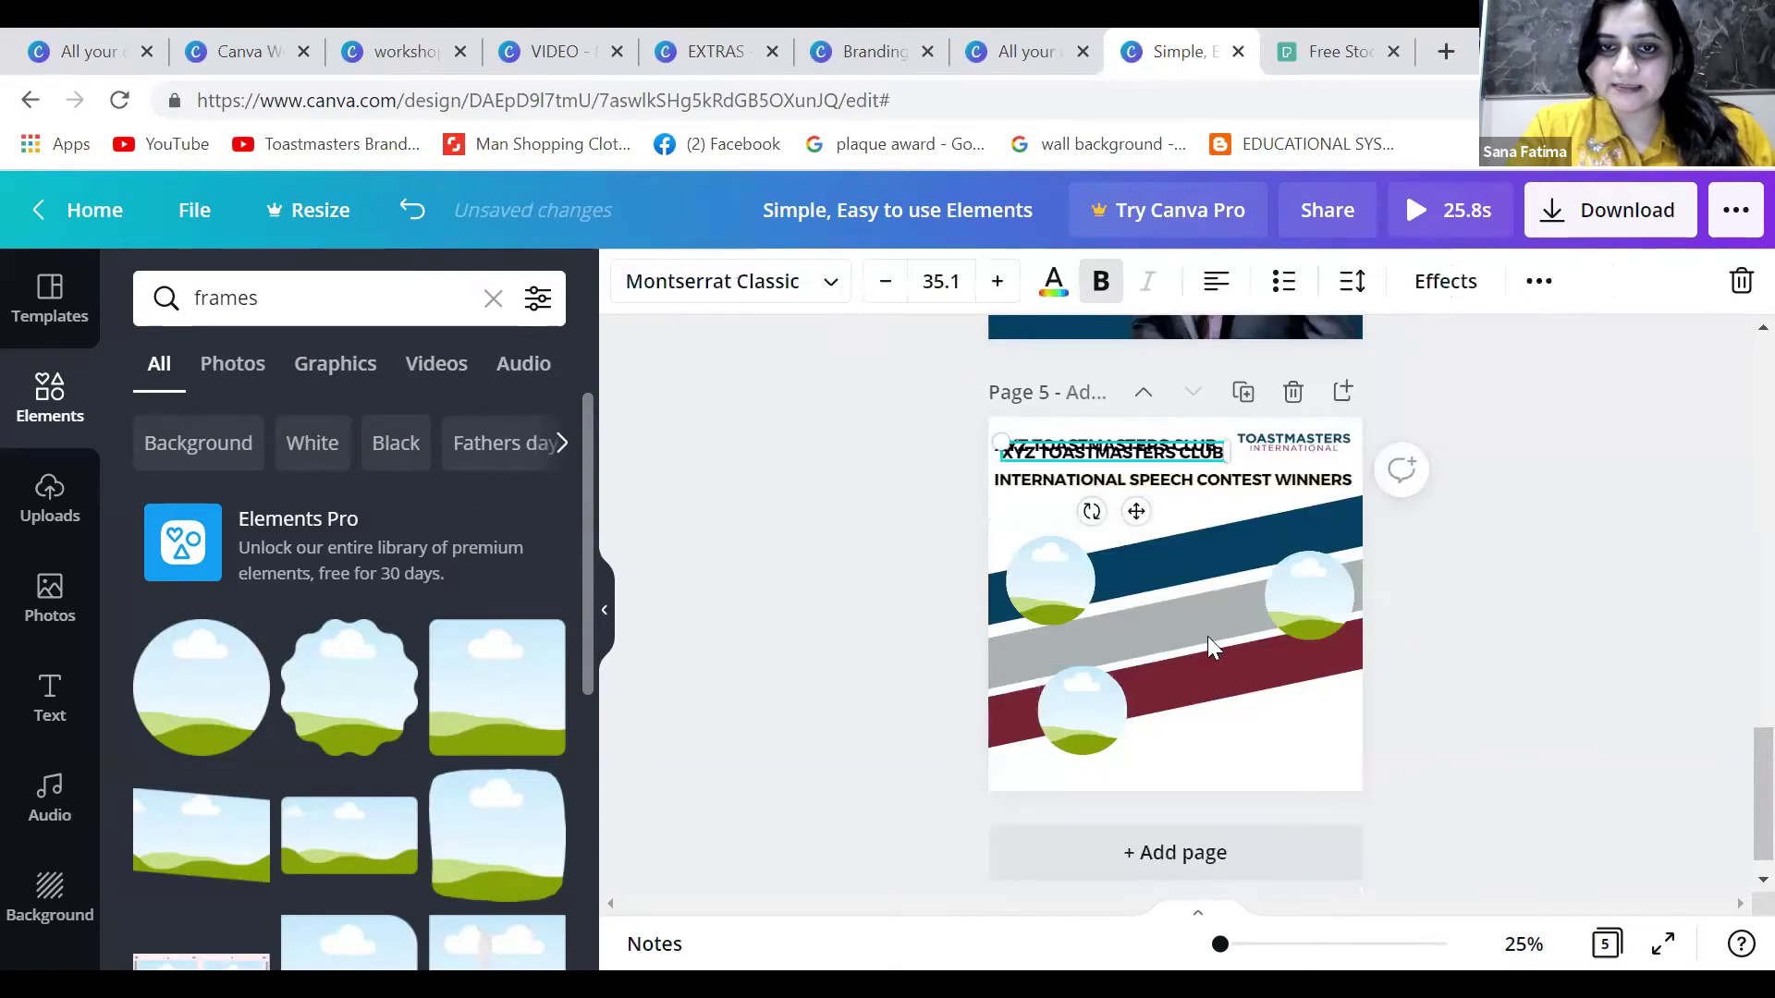
drag(1189, 627, 1212, 667)
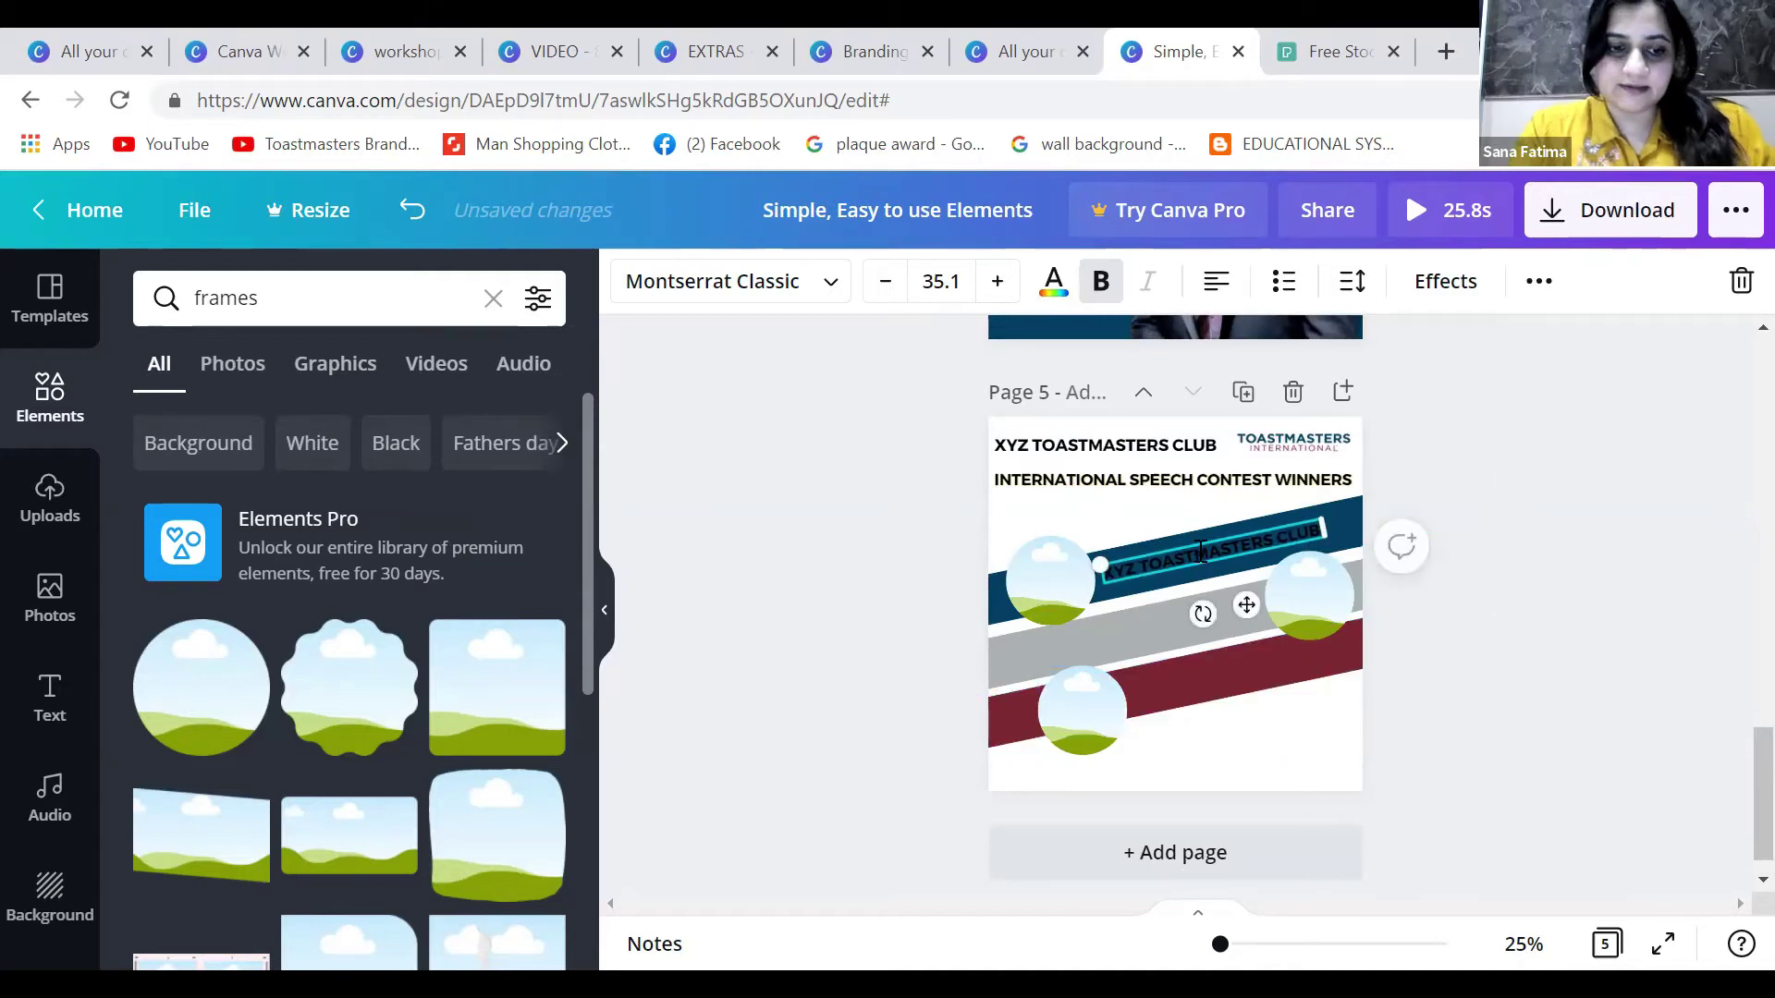
double_click(1201, 551)
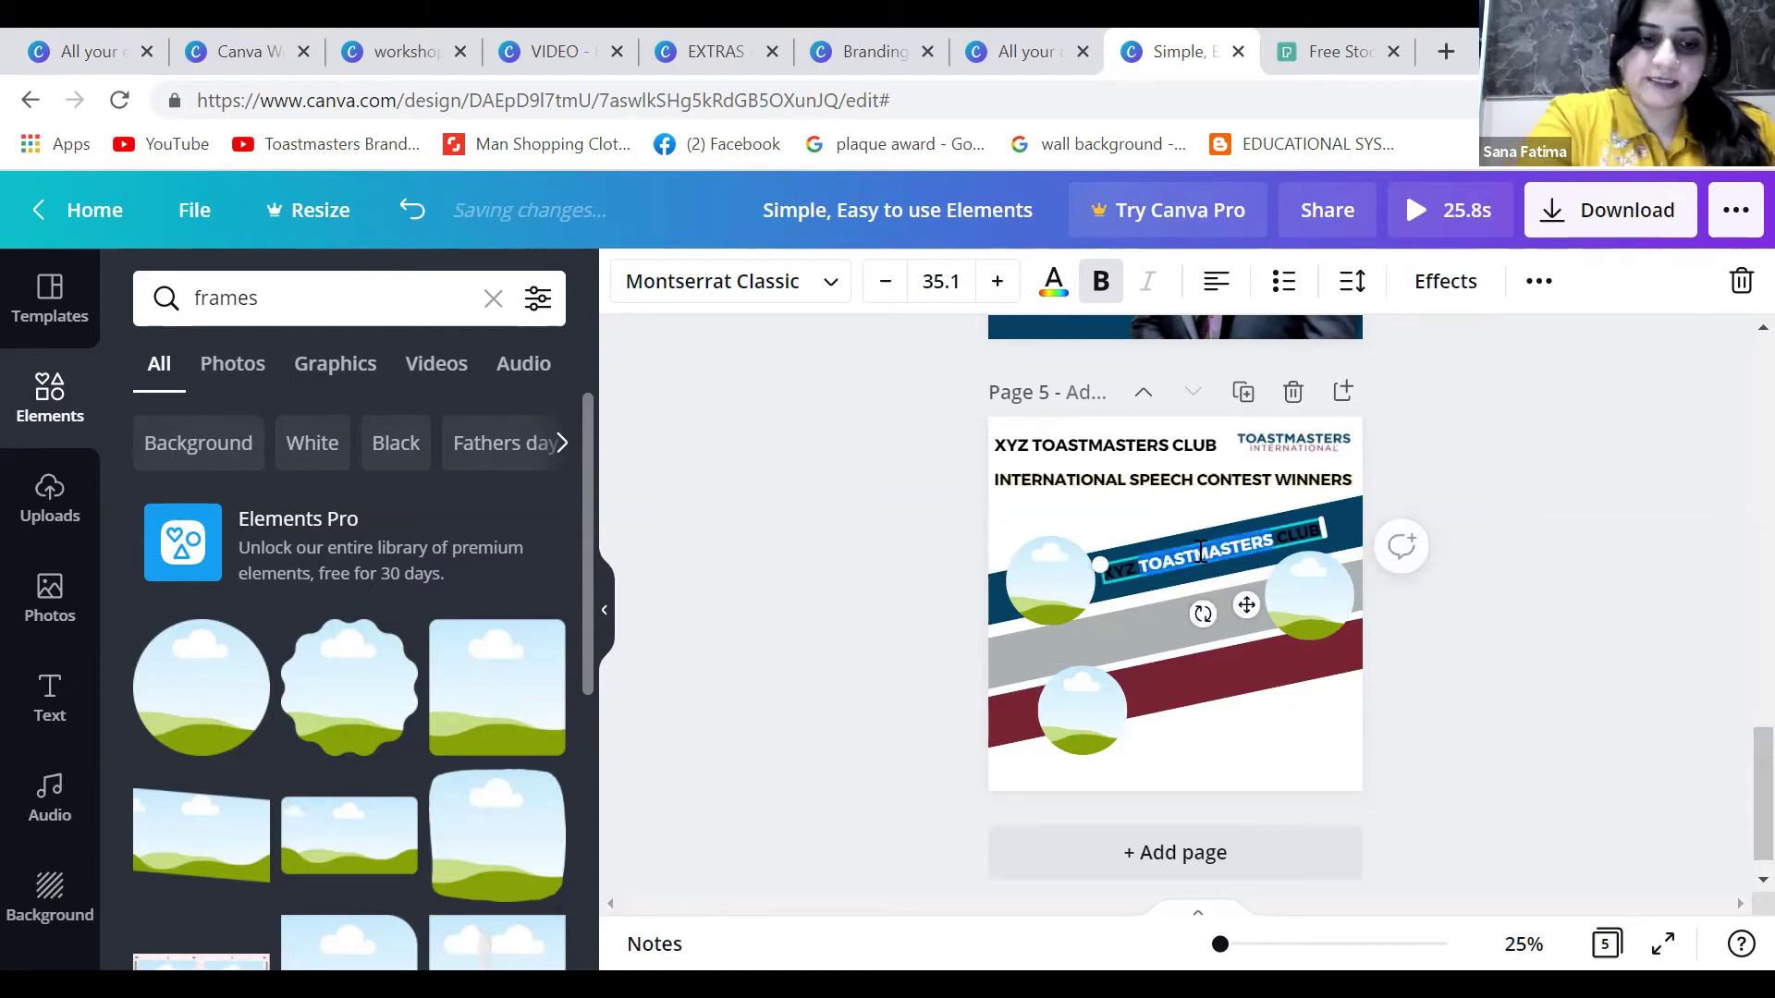
key(ctrl+a)
text(1ST)
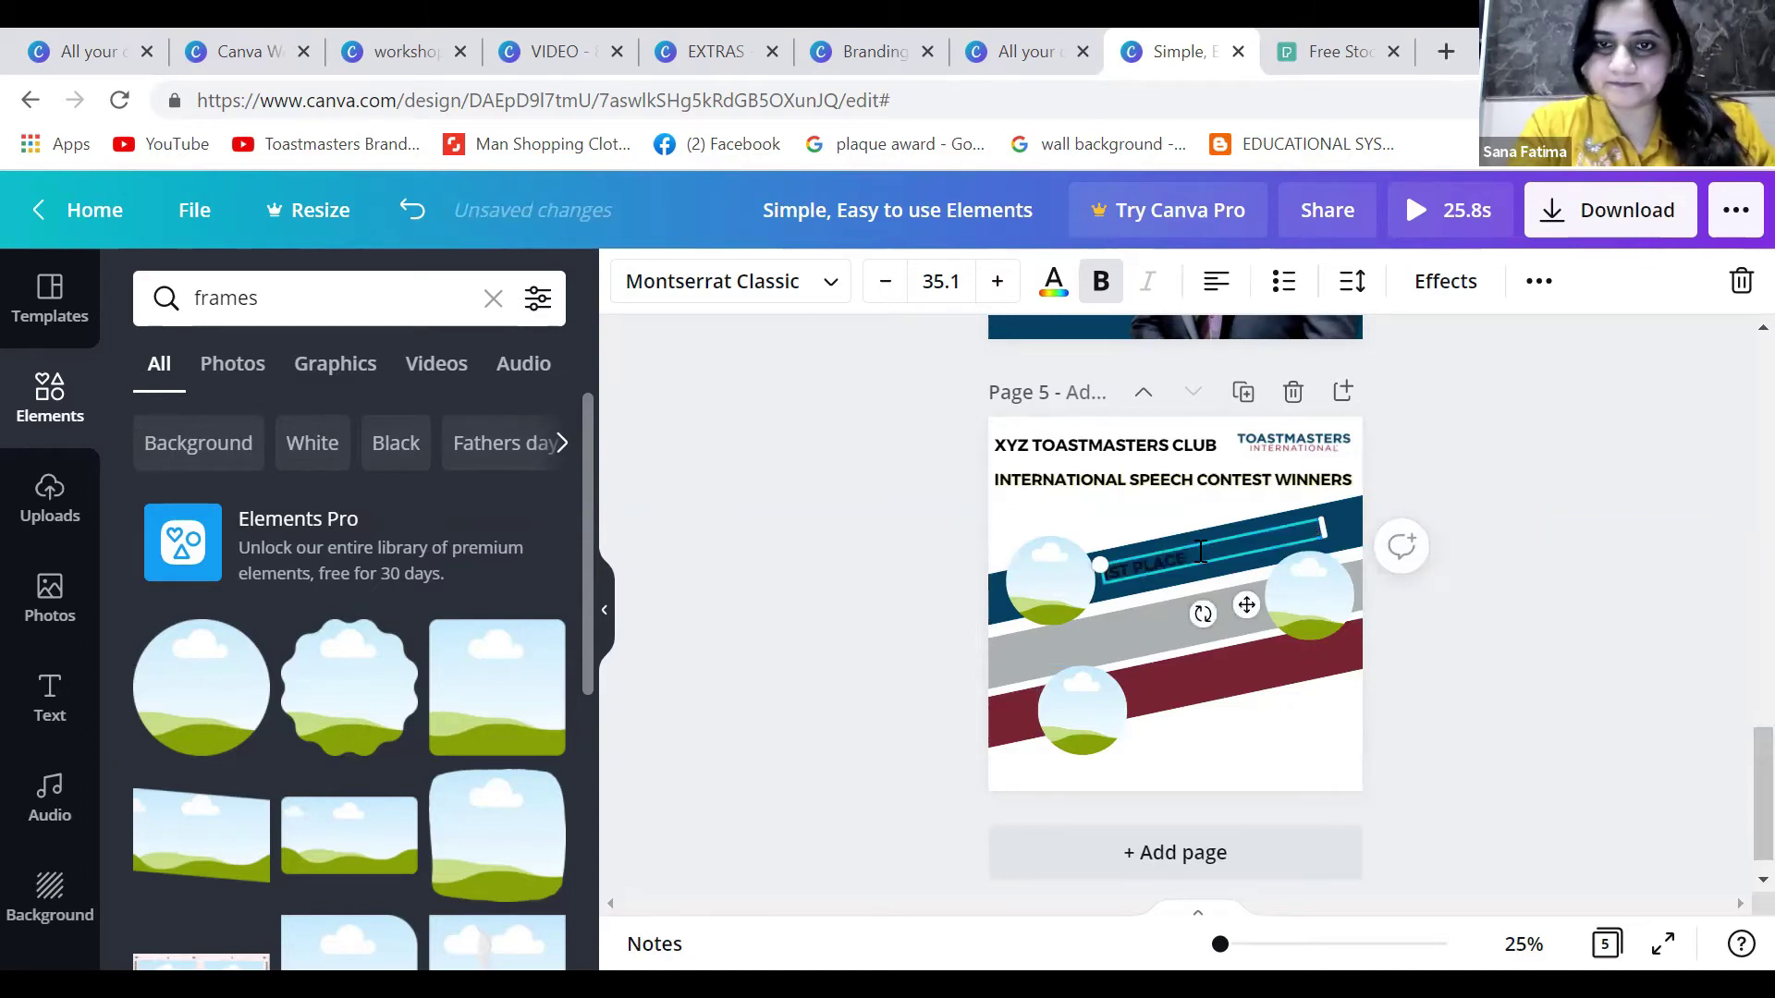
- Enlarge the 1ST PLACE text to size 54.3 and format it as white, italic Montserrat Extra-Bold
mouse_move(1438, 487)
mouse_down()
mouse_move(1404, 477)
mouse_move(1444, 496)
mouse_up()
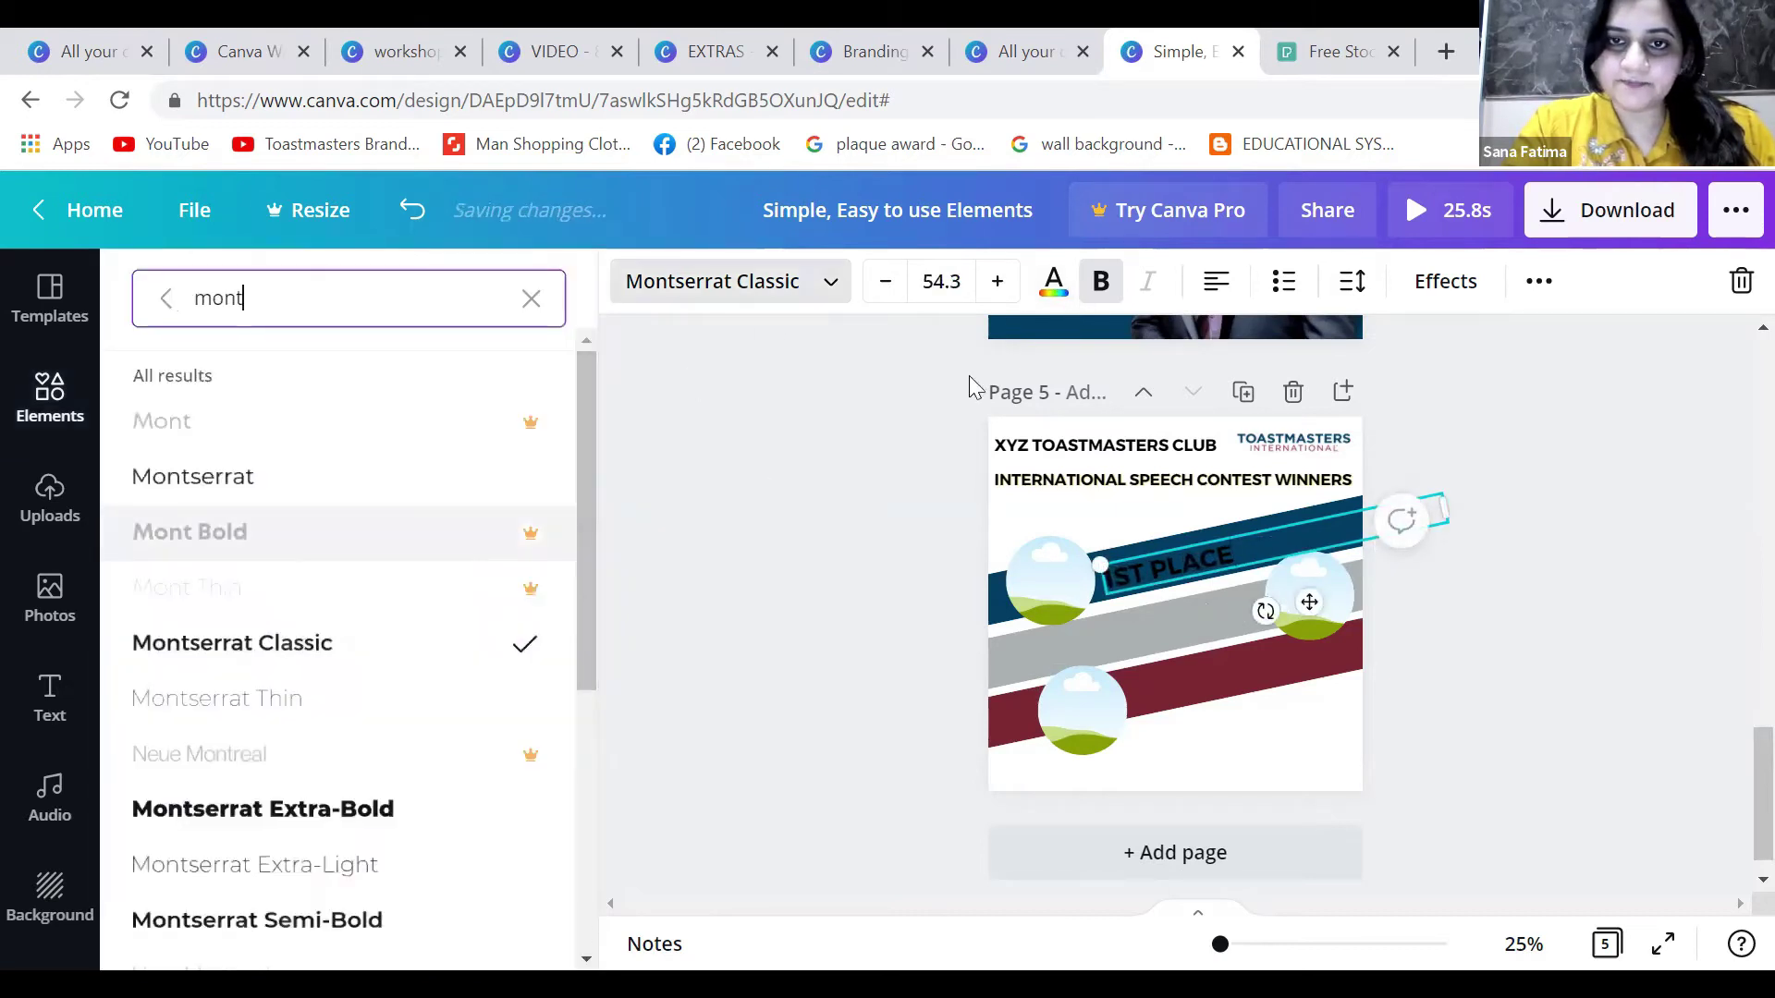
click(262, 809)
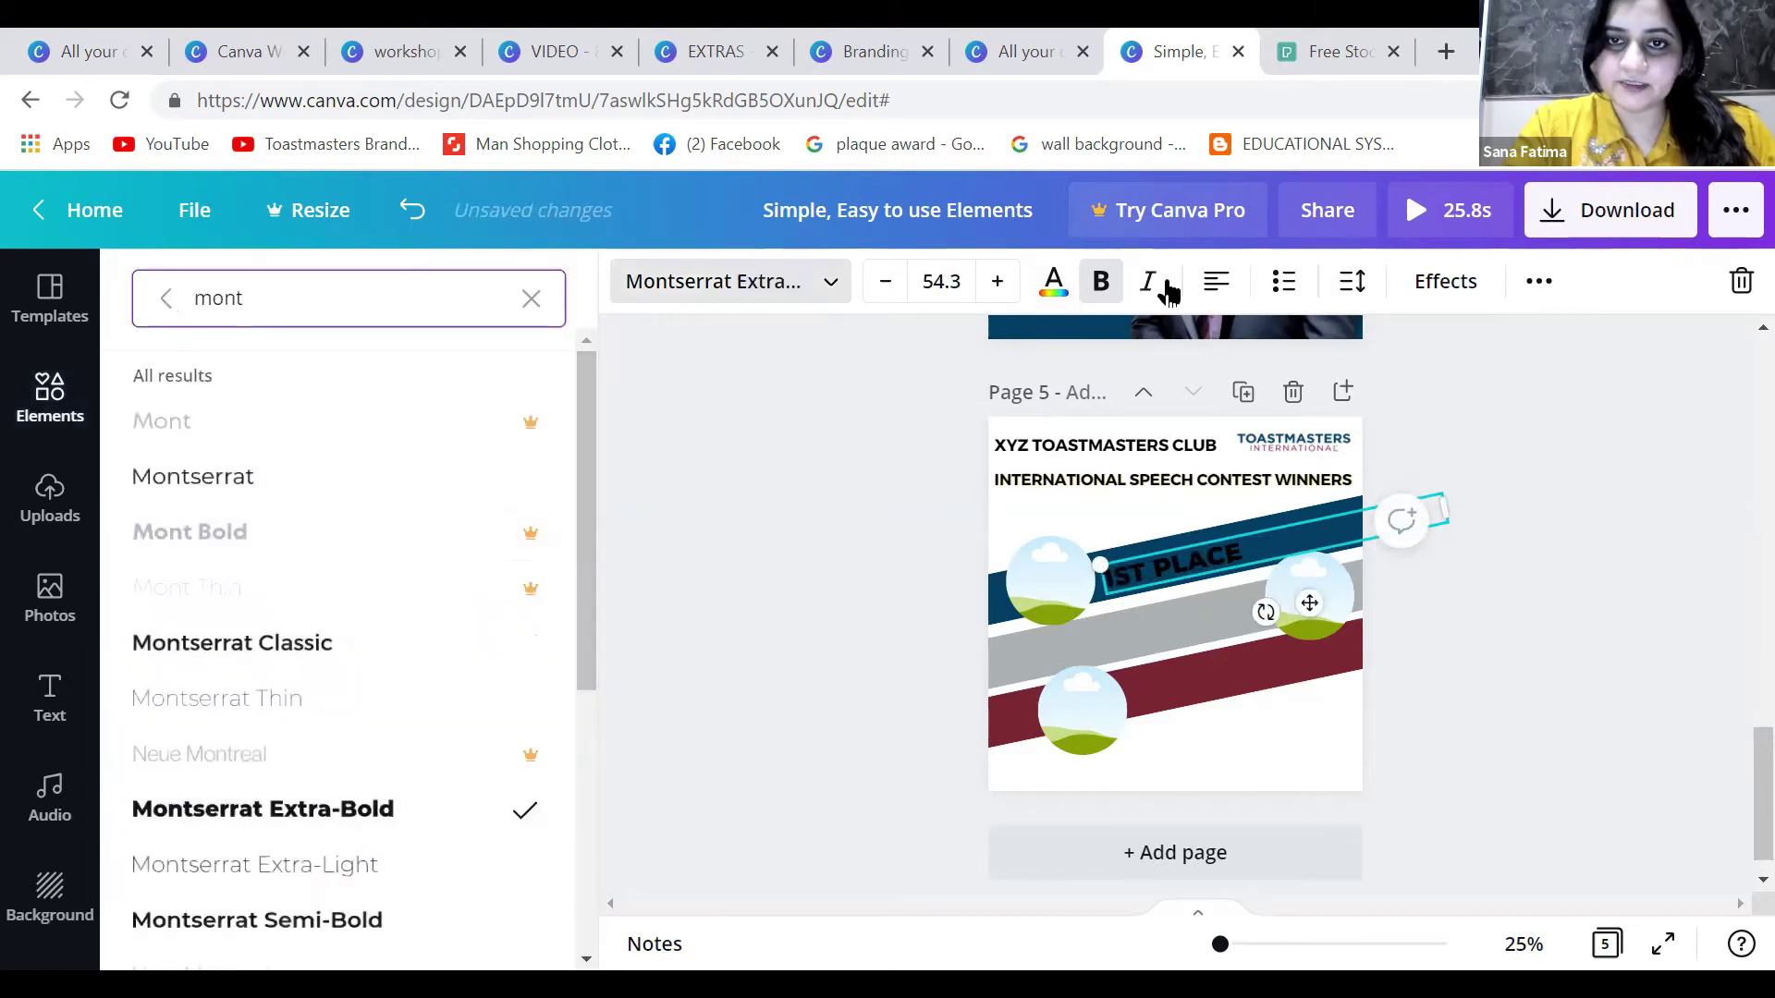
click(1570, 559)
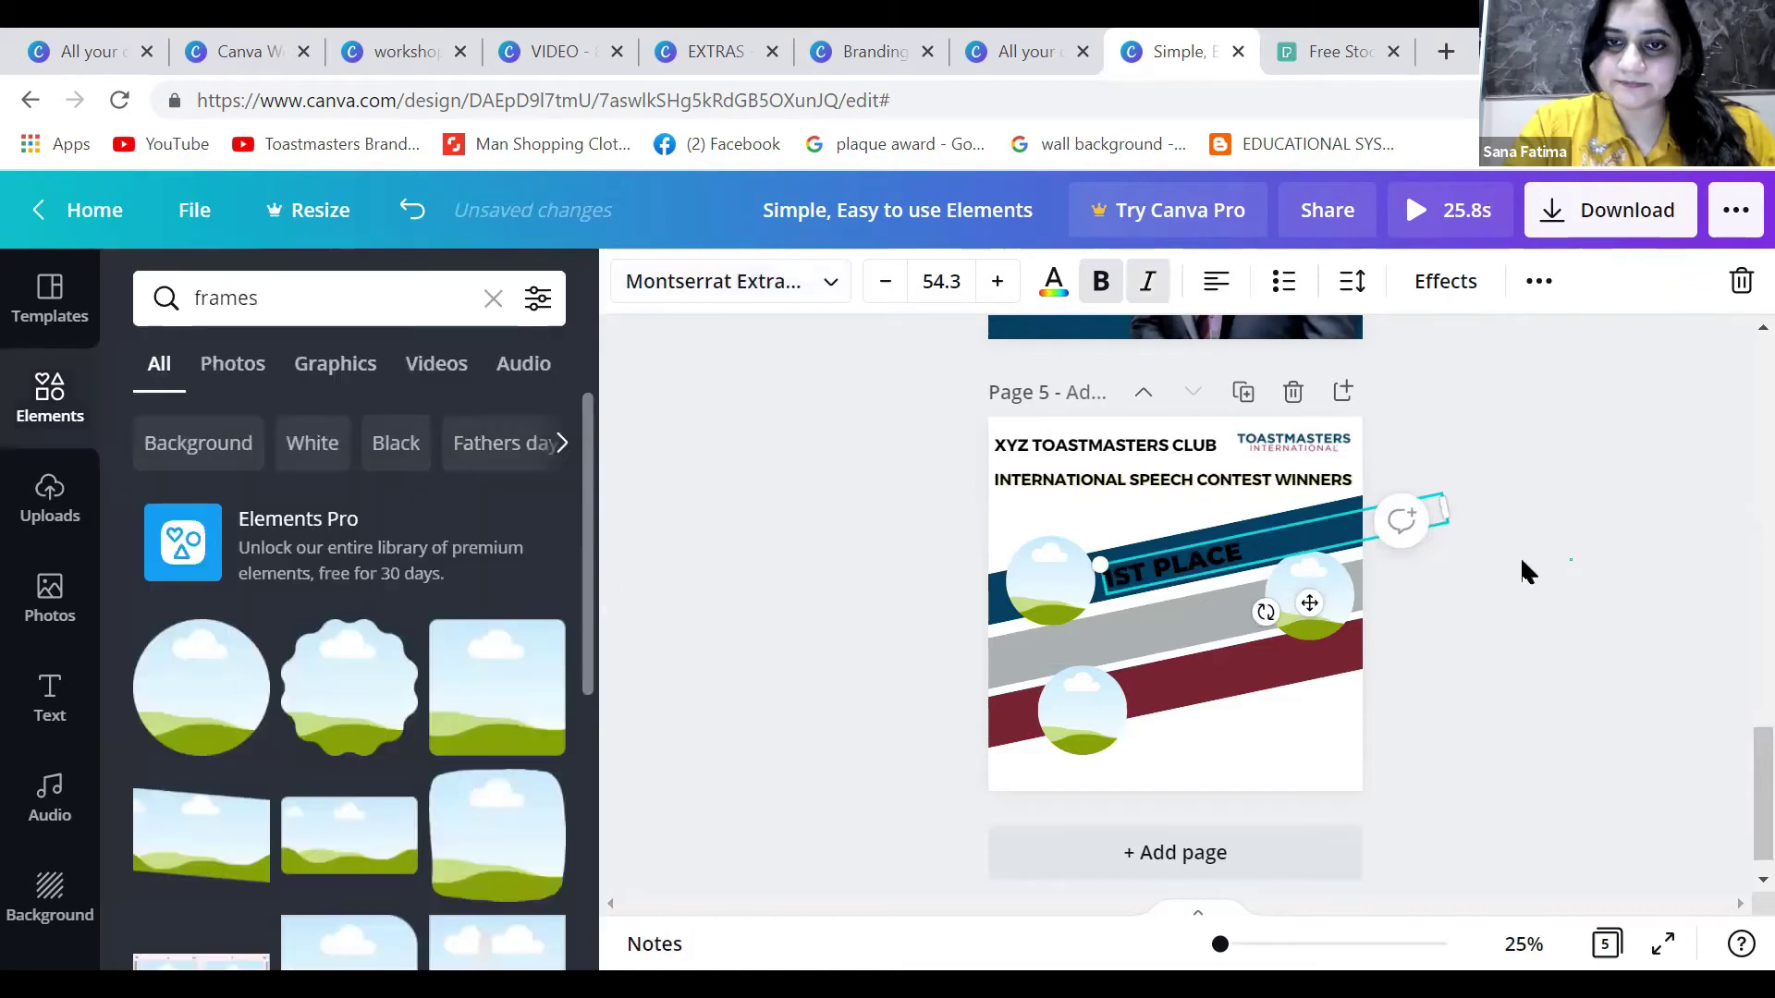
click(1220, 566)
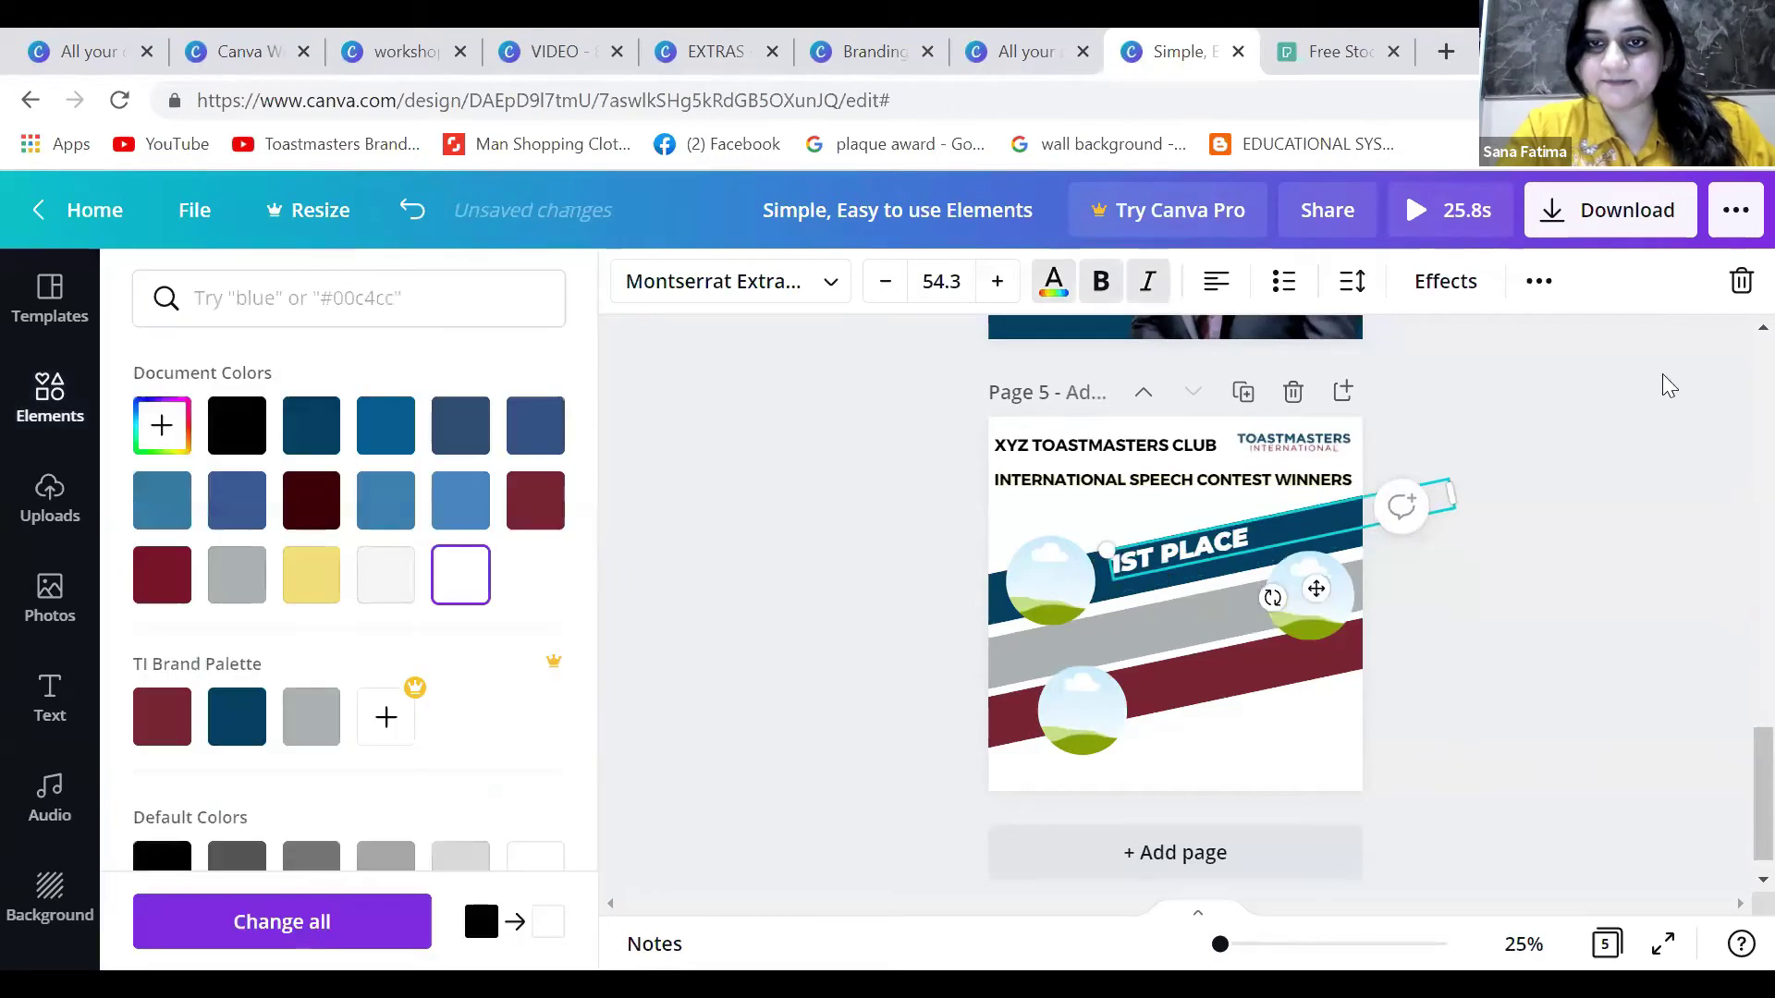
click(1200, 540)
key(Delete)
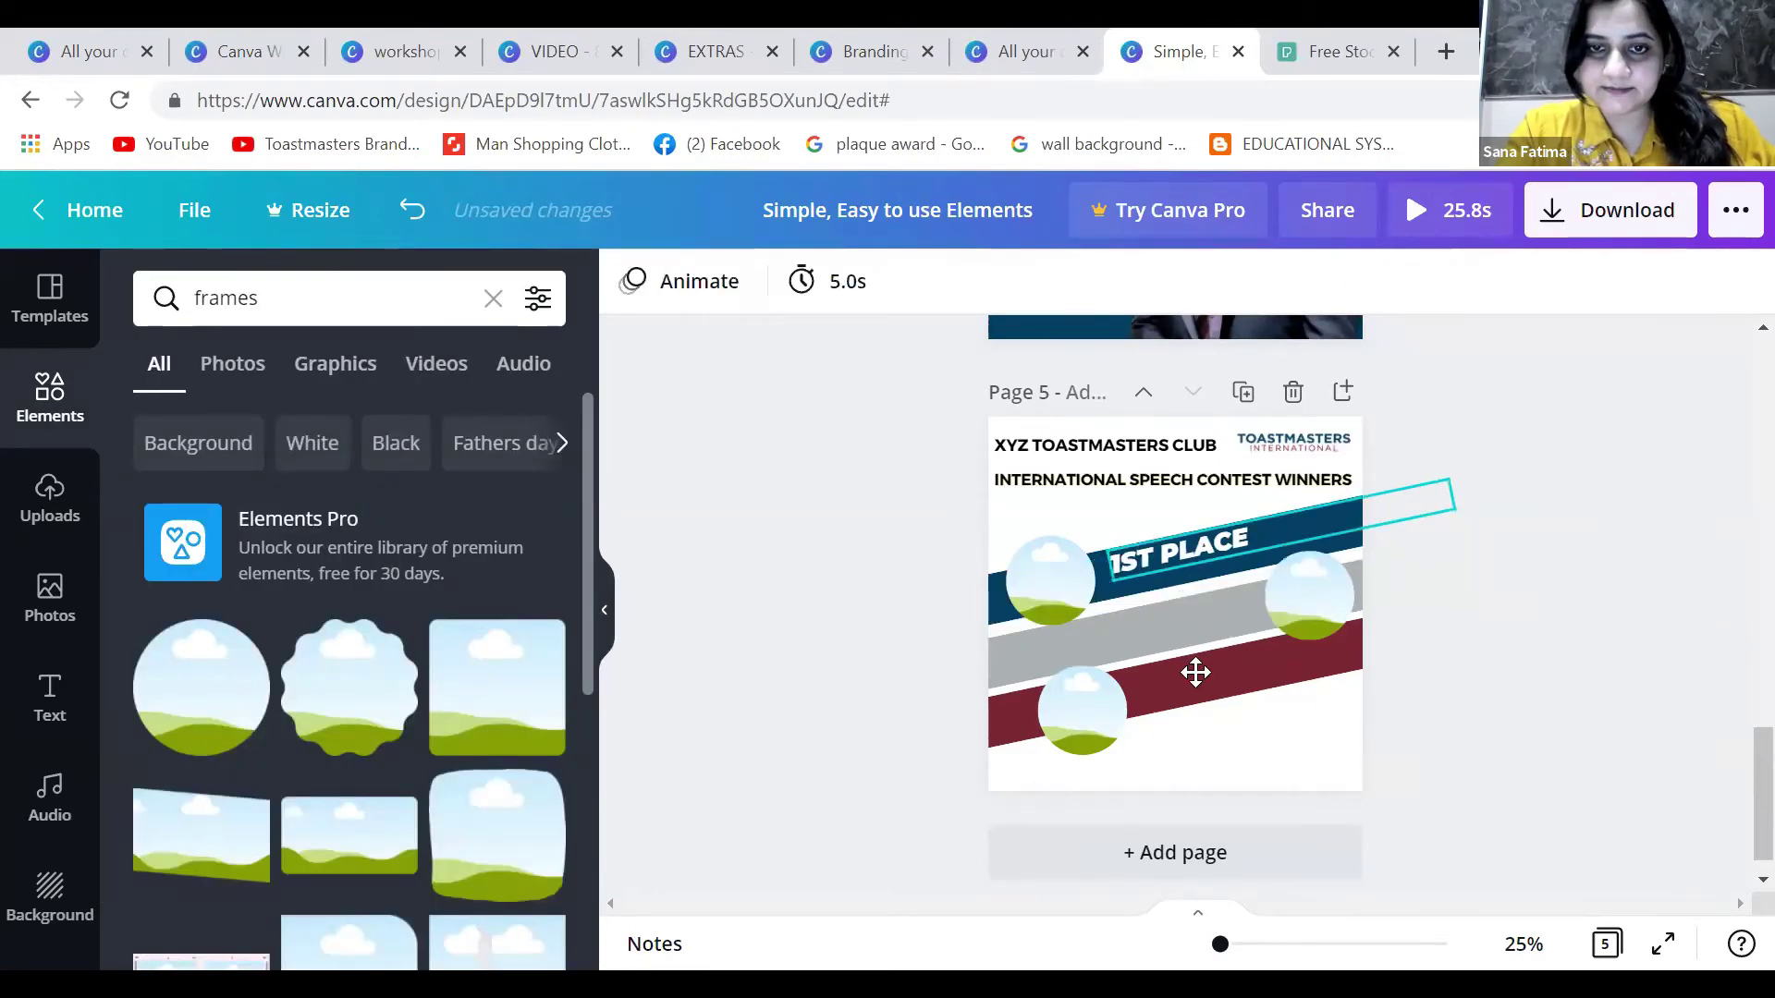
- Duplicate the 1ST PLACE text twice, placing one copy at the grey band's left end and the other beside the maroon band's frame
click(1228, 528)
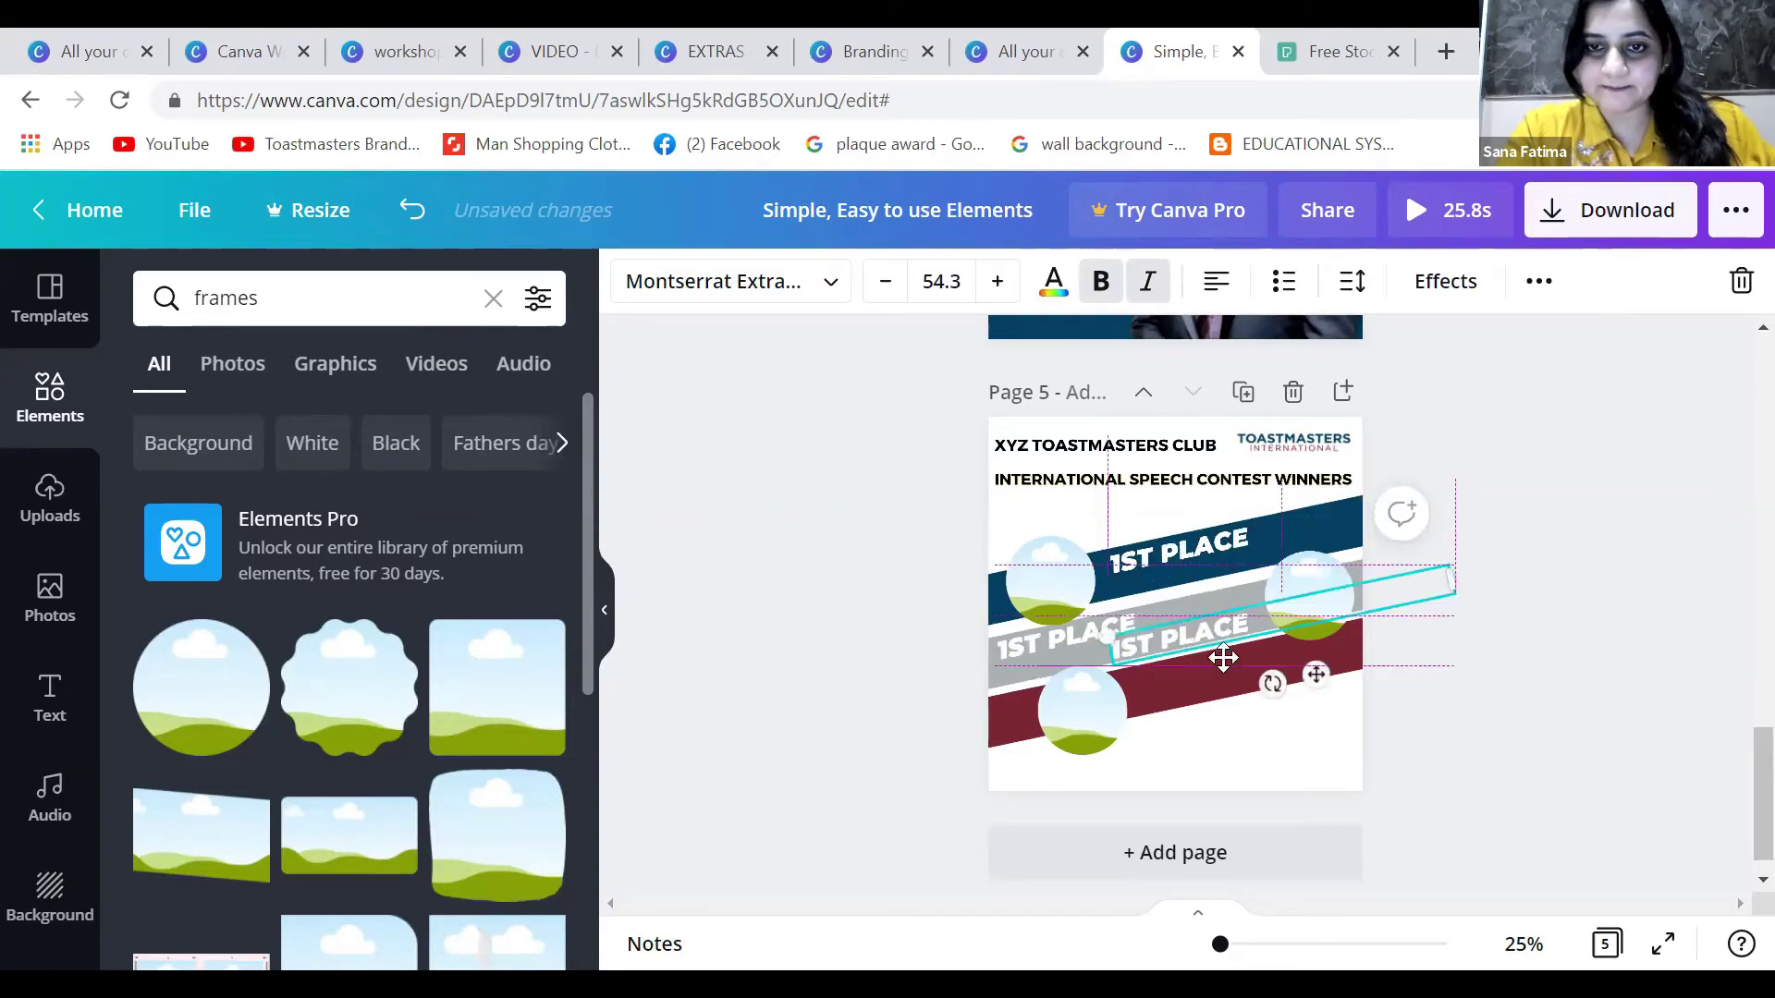
drag(1220, 661, 1247, 684)
click(1178, 543)
- Change the copied text to 2ND PLACE on the grey band and 3RD PLACE on the maroon band
double_click(1028, 646)
text(2ND)
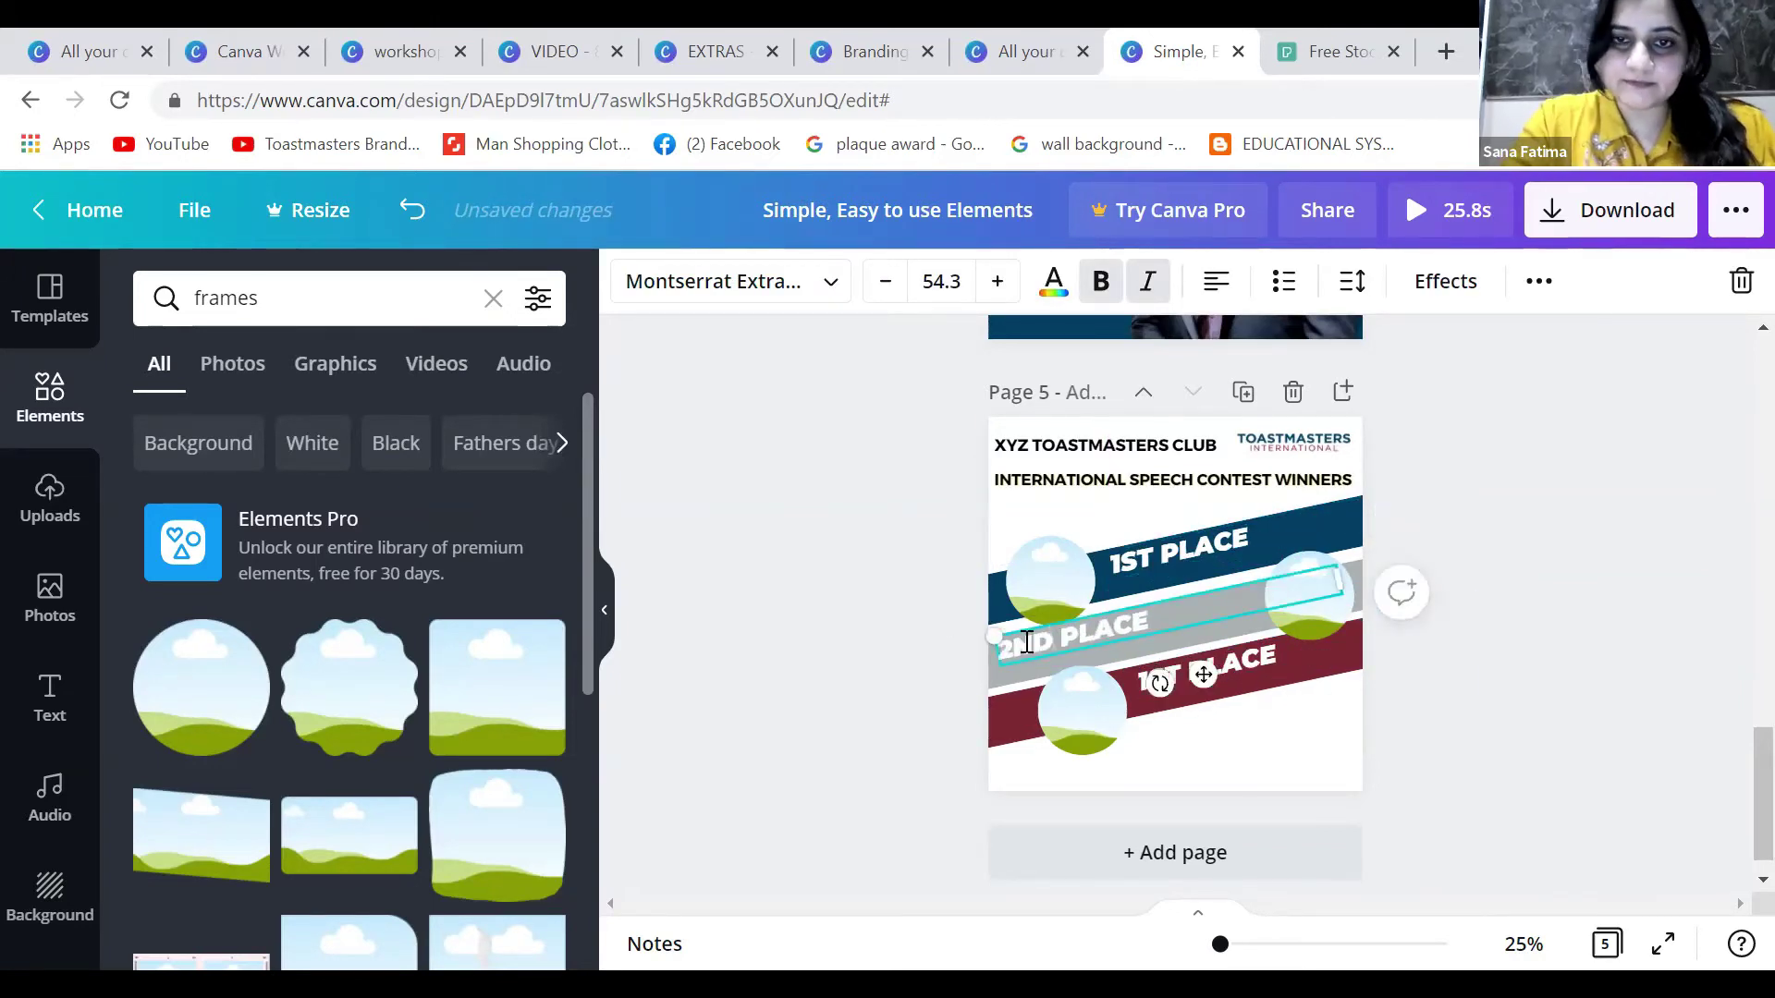
click(1196, 710)
double_click(1160, 670)
text(3RD)
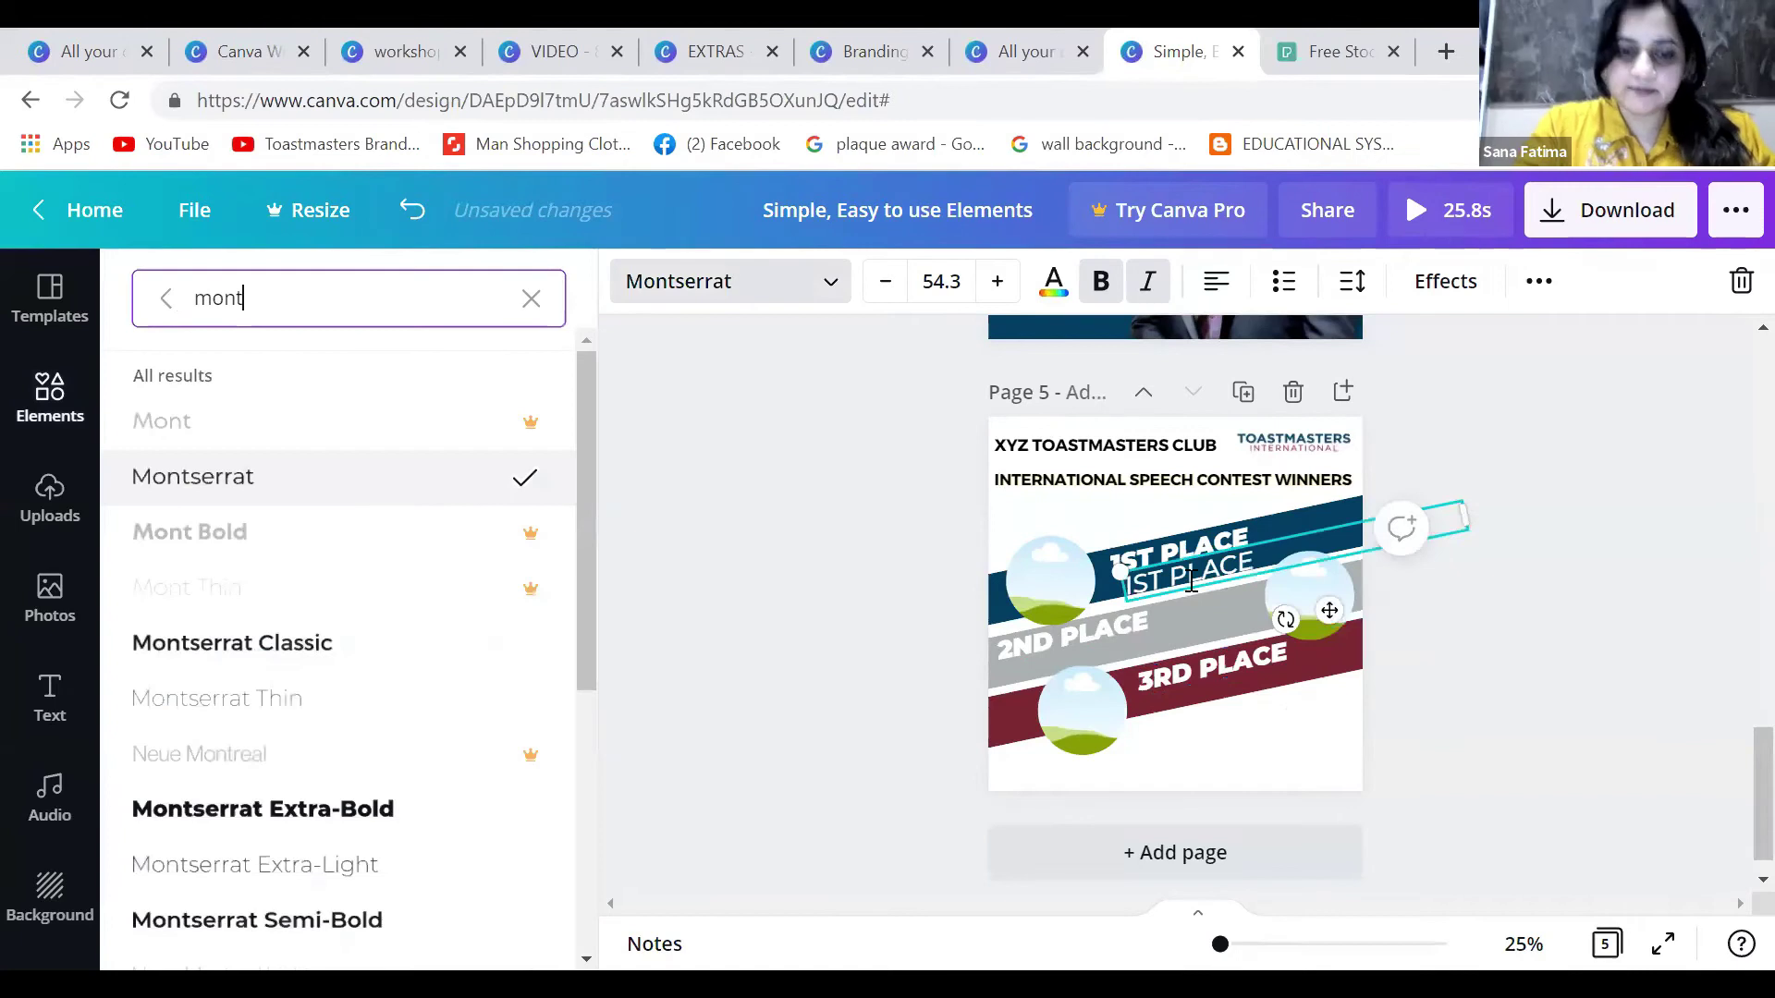
- Turn the Montserrat copy of the 1ST PLACE text into a name line reading TM XXXXX at size 40.5
triple_click(1192, 580)
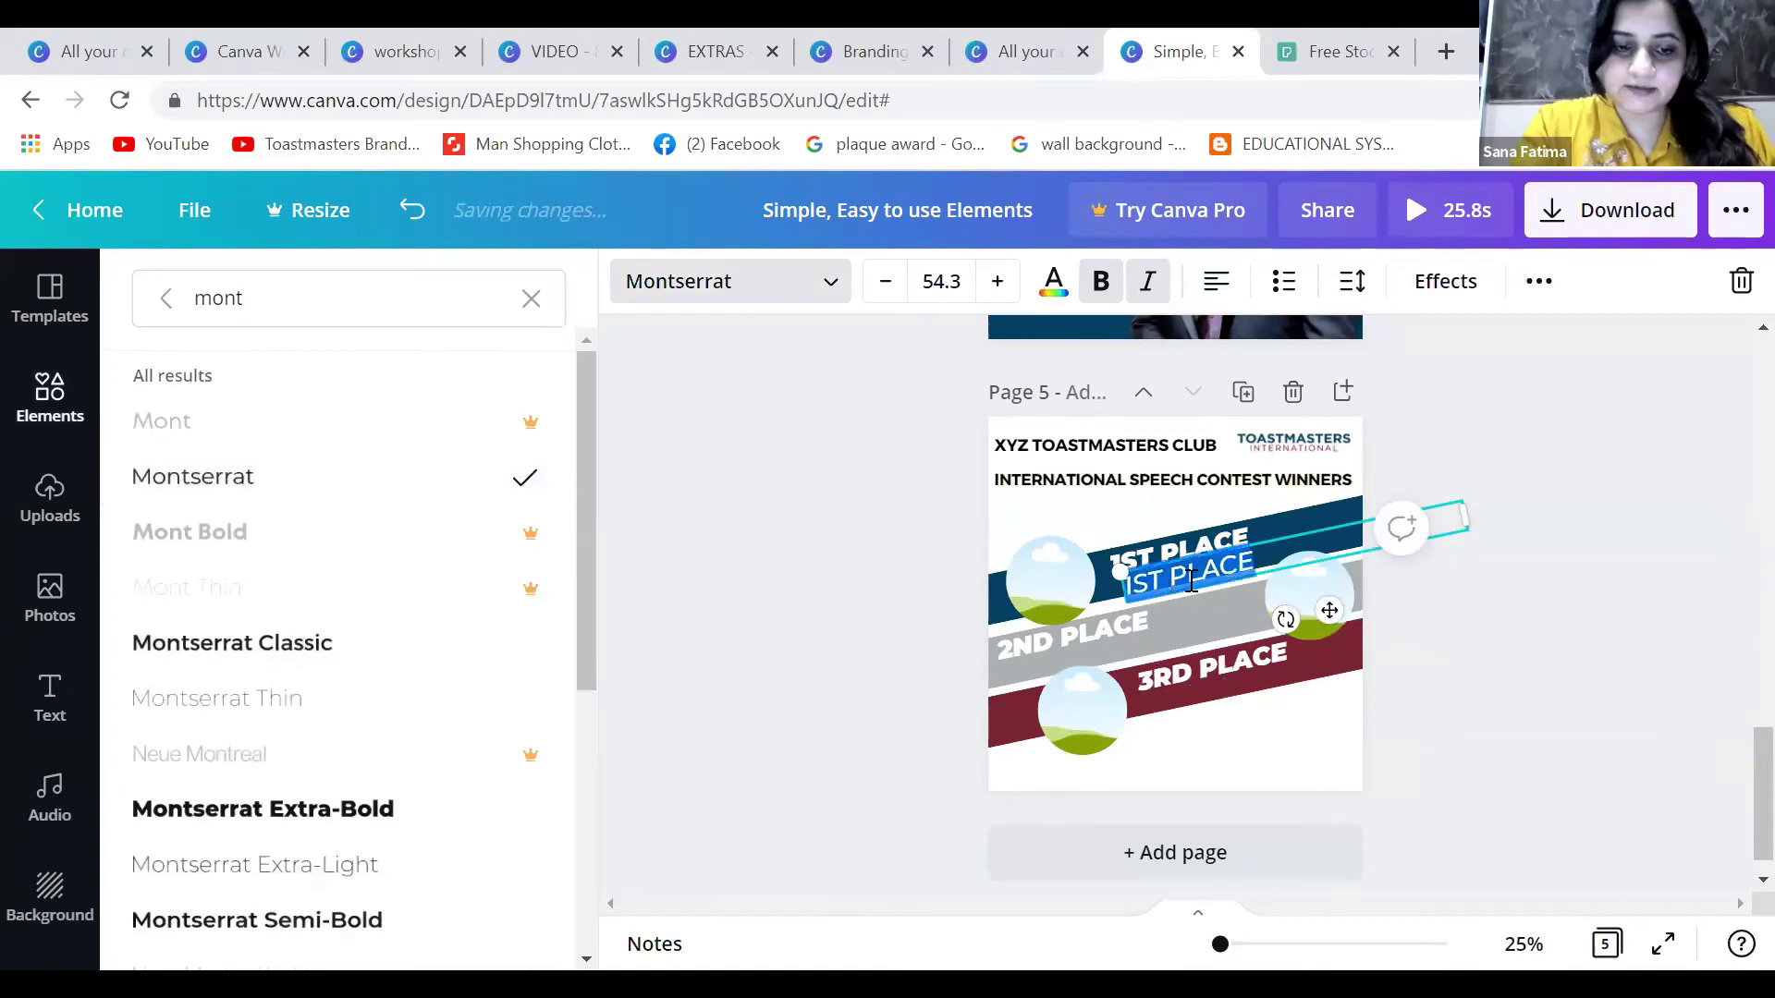
text(TM XXXXX)
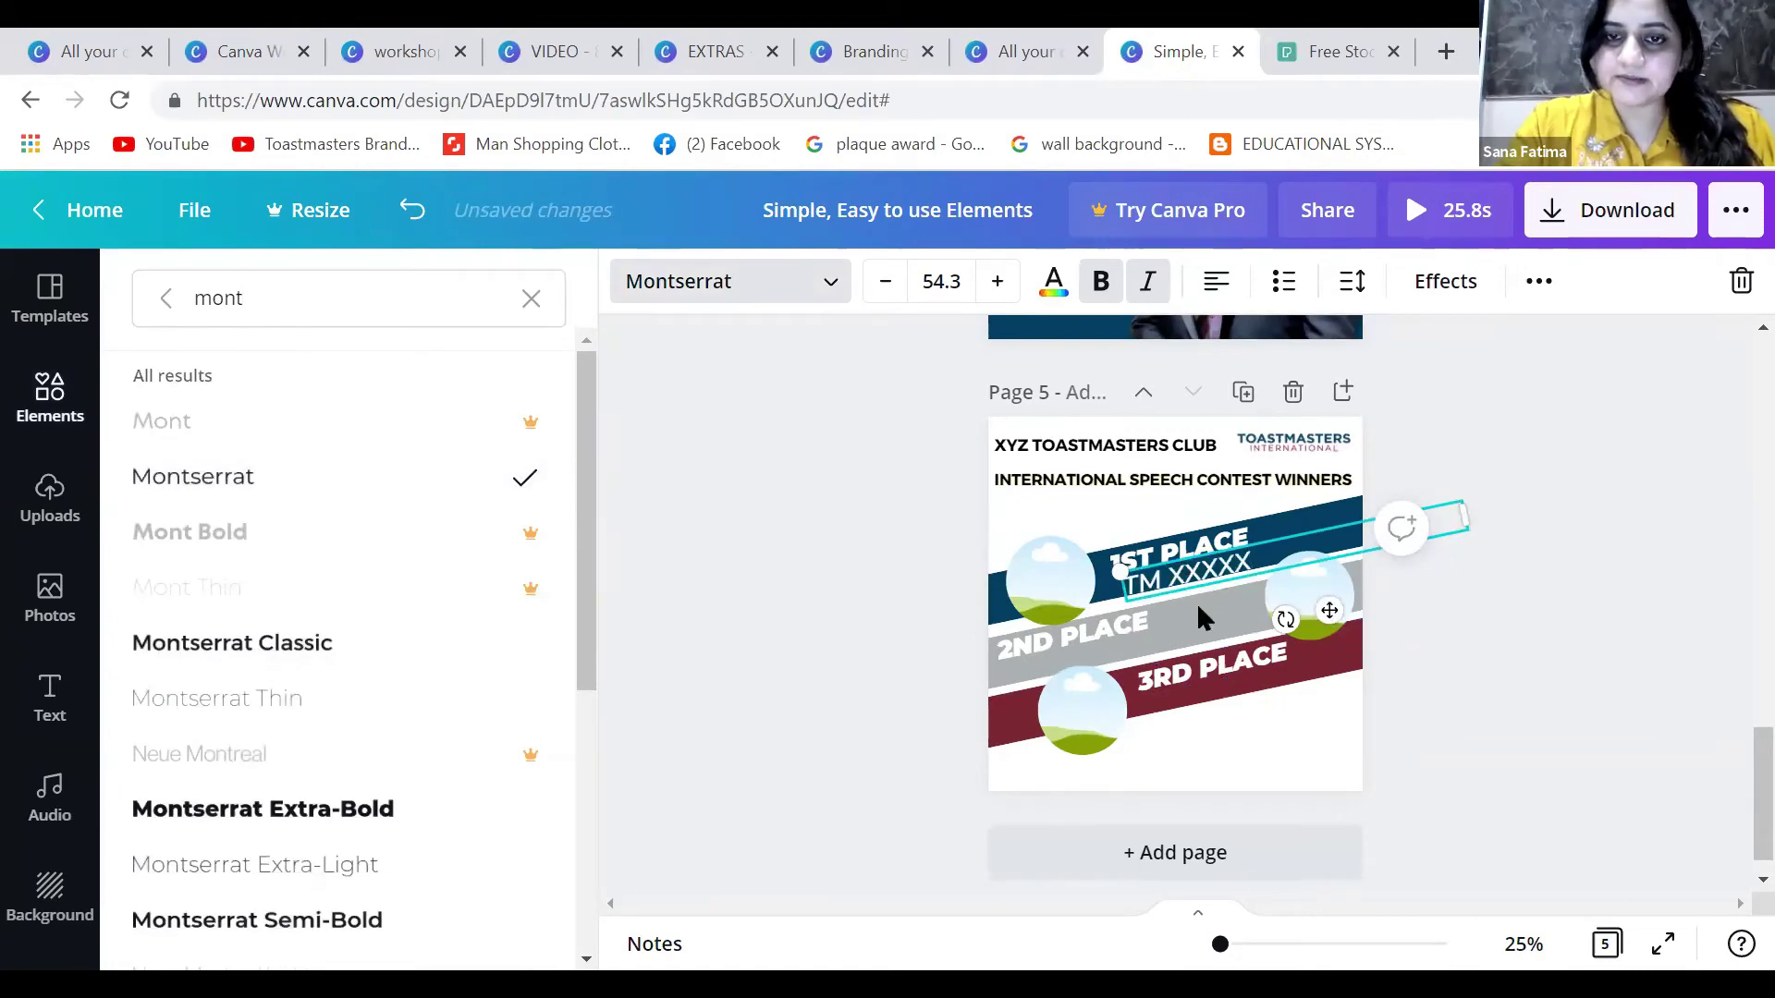
drag(1466, 528, 1440, 534)
- Place the TM XXXXX line beneath 1ST PLACE and matching copies beneath 2ND PLACE and 3RD PLACE
drag(1341, 599, 1256, 681)
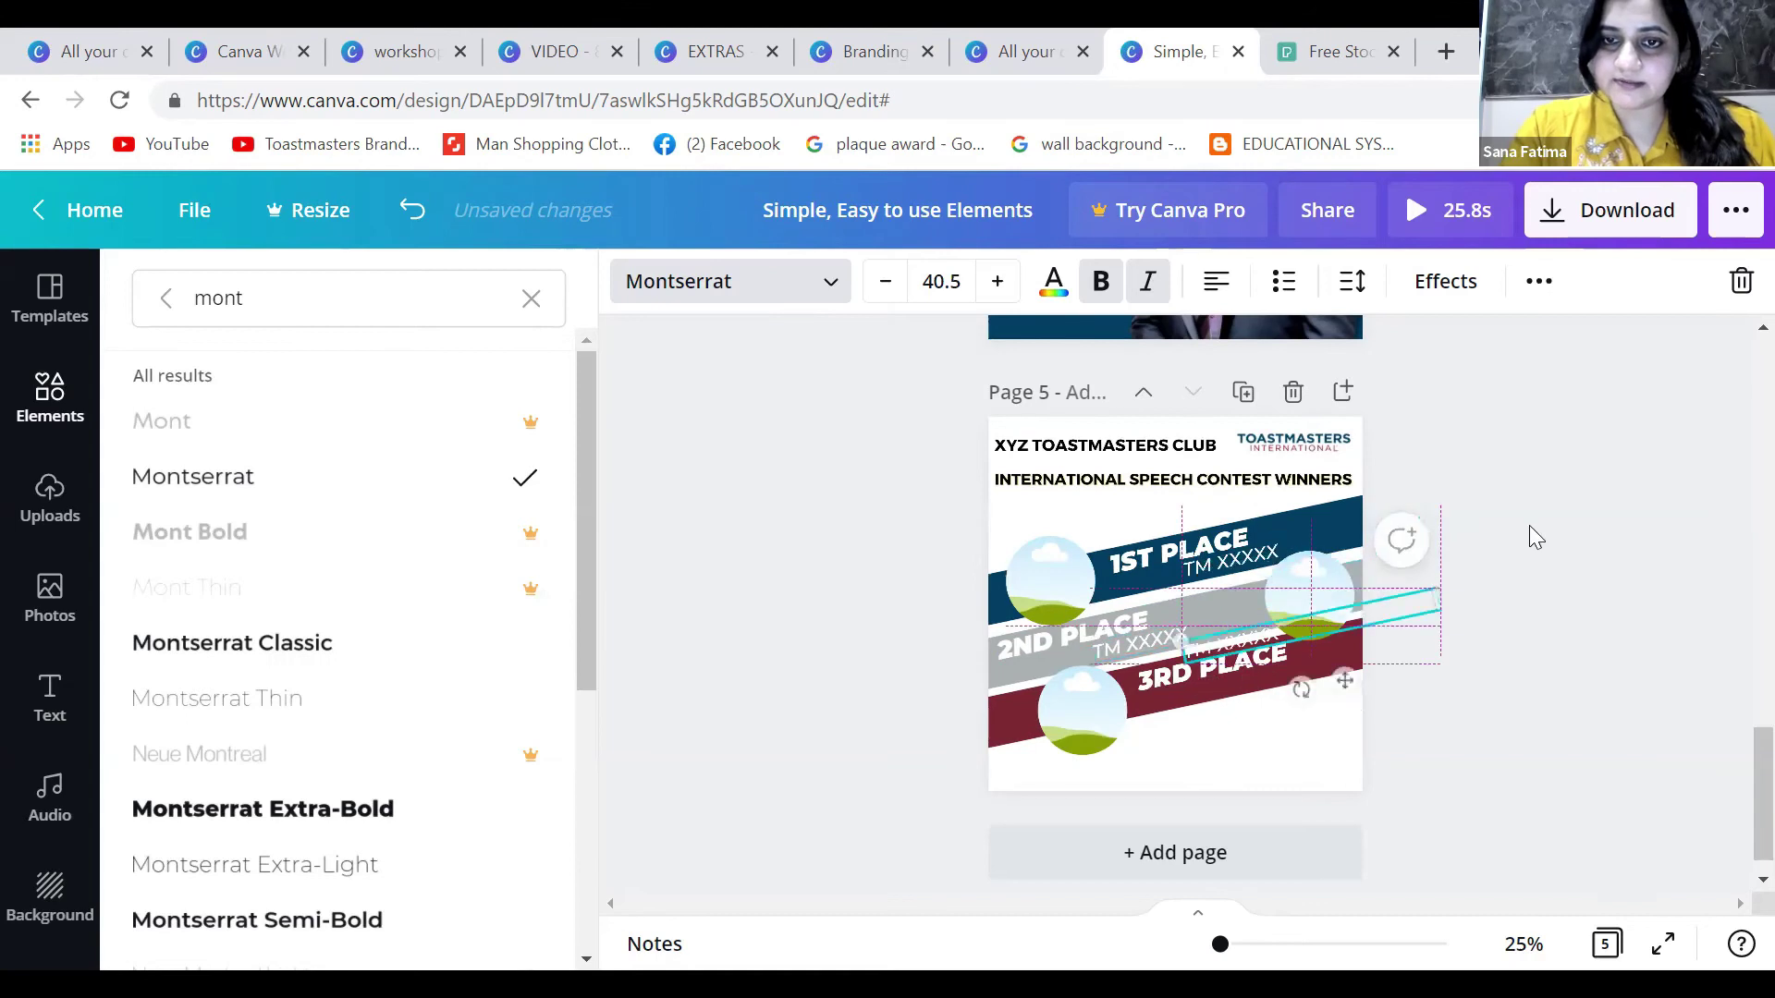
drag(1229, 644, 1244, 683)
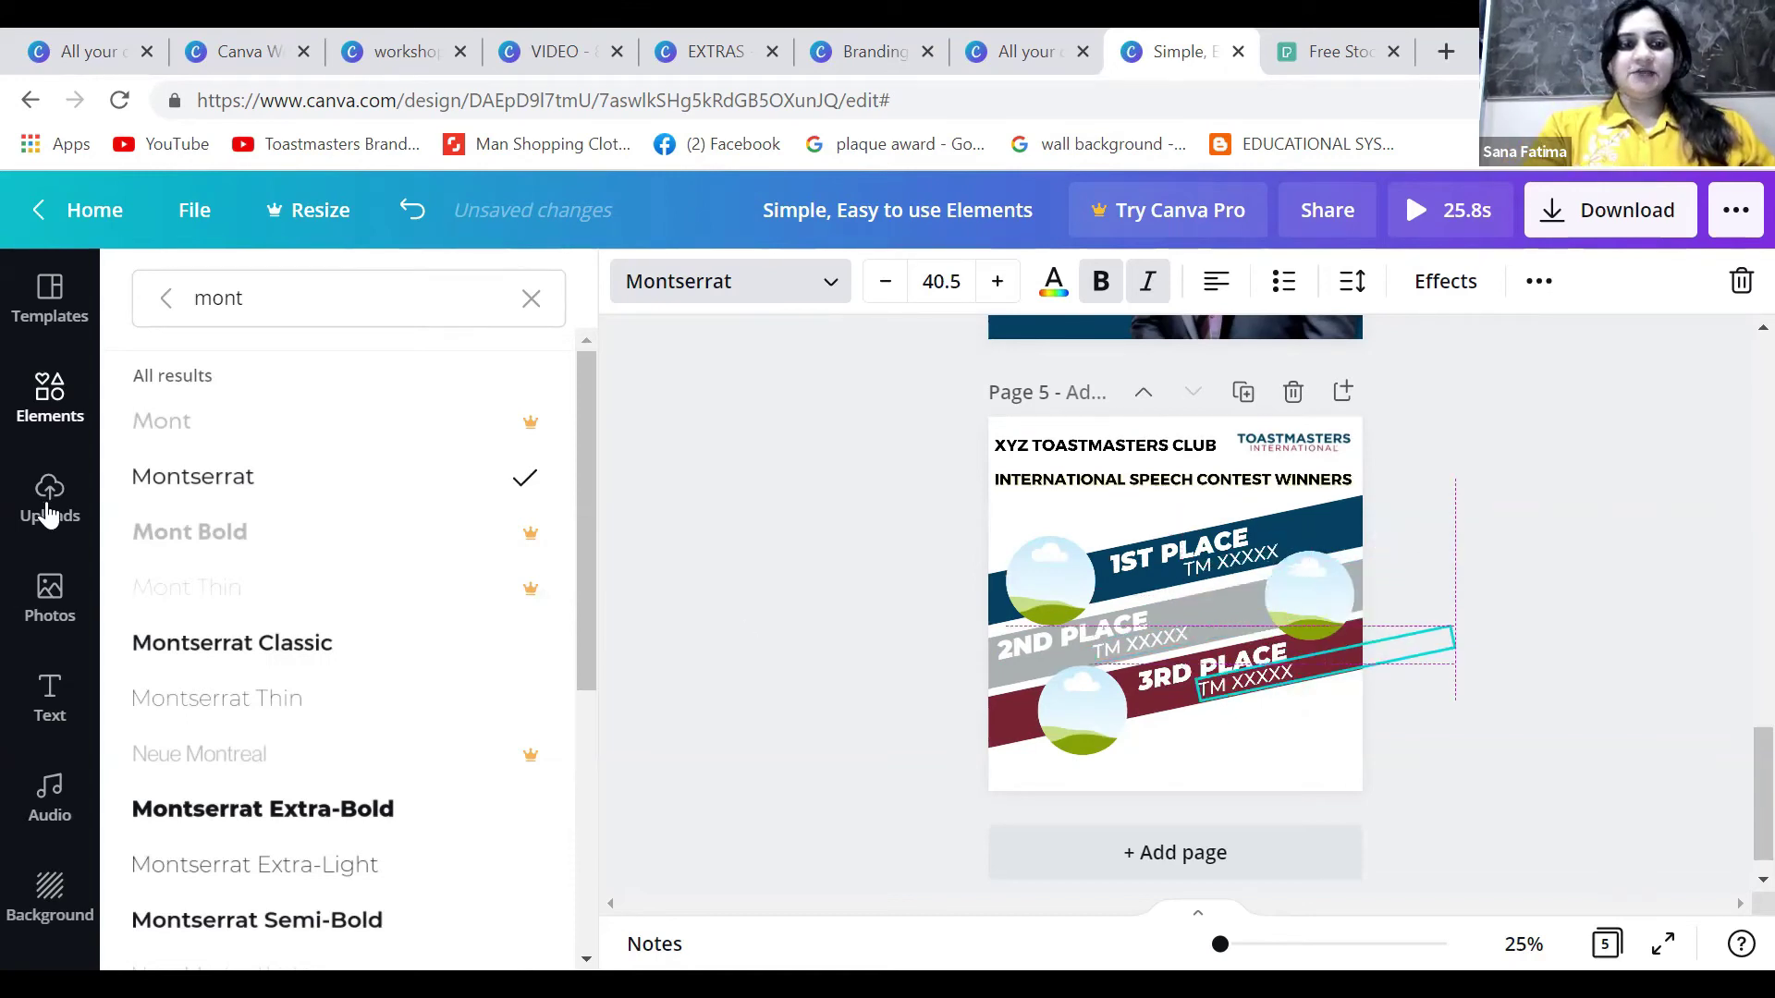
key(Escape)
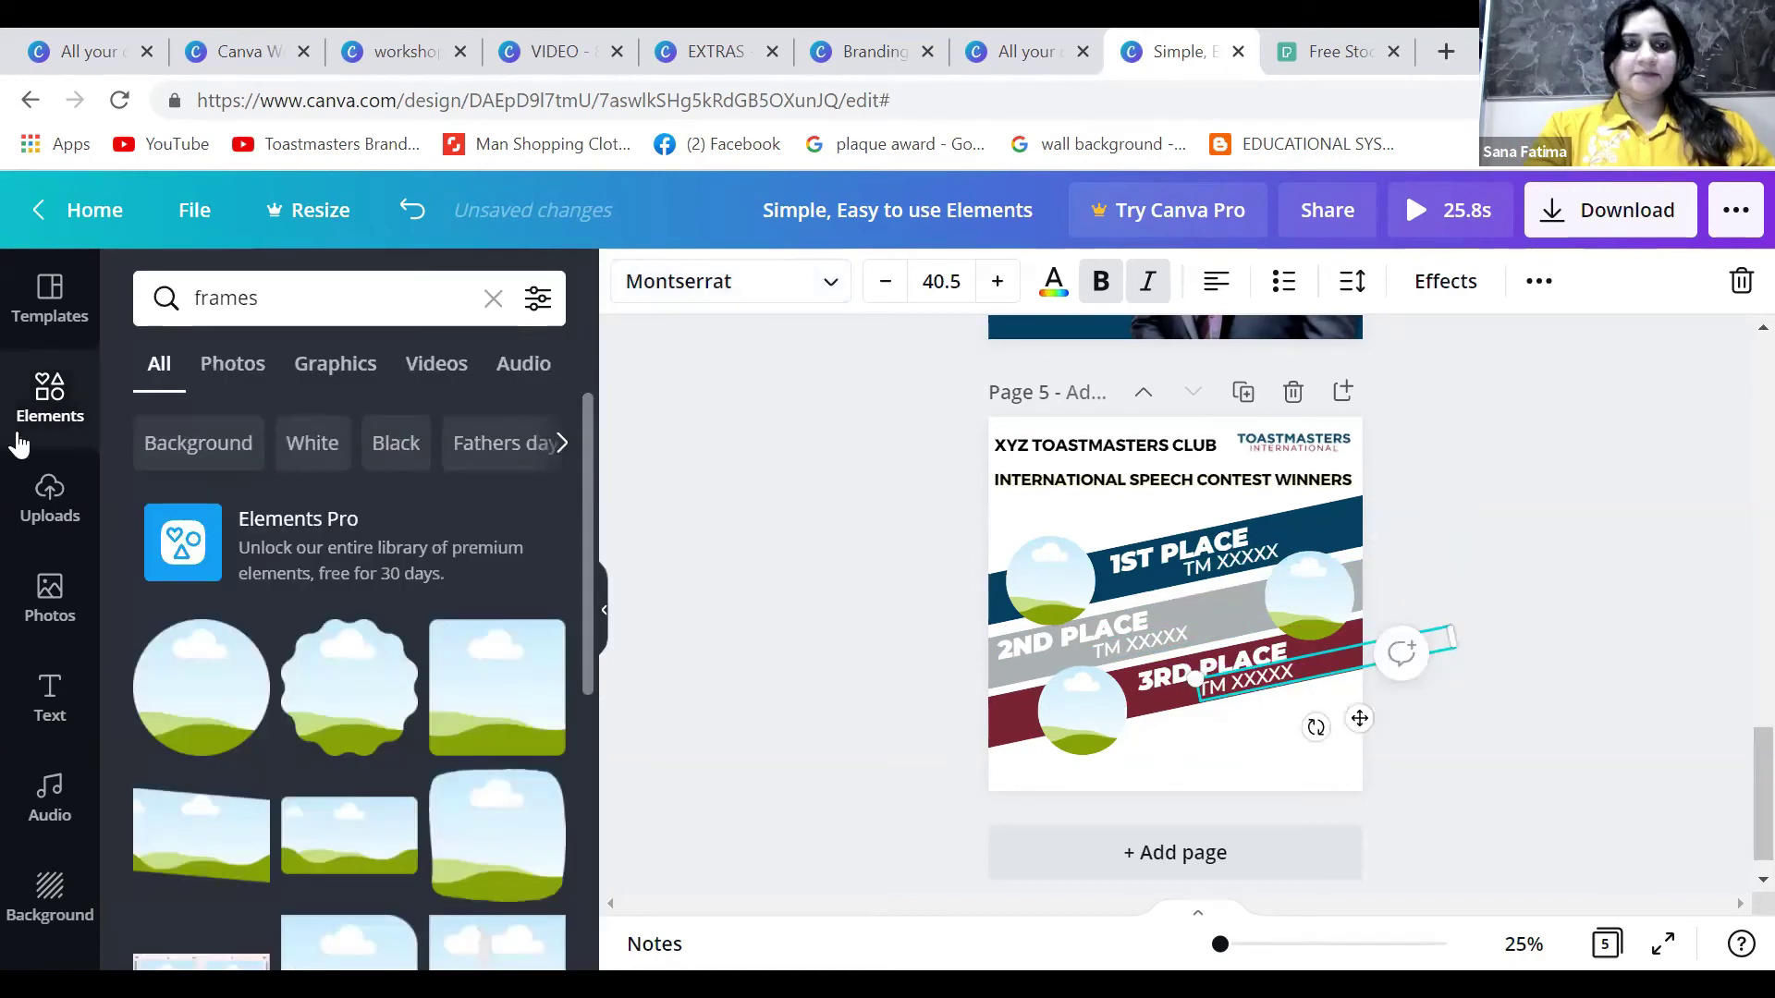
- Fill the circular frames with uploaded portraits: woman in grey blazer for 1st, man with glasses for 2nd, man in blue suit for 3rd
click(50, 499)
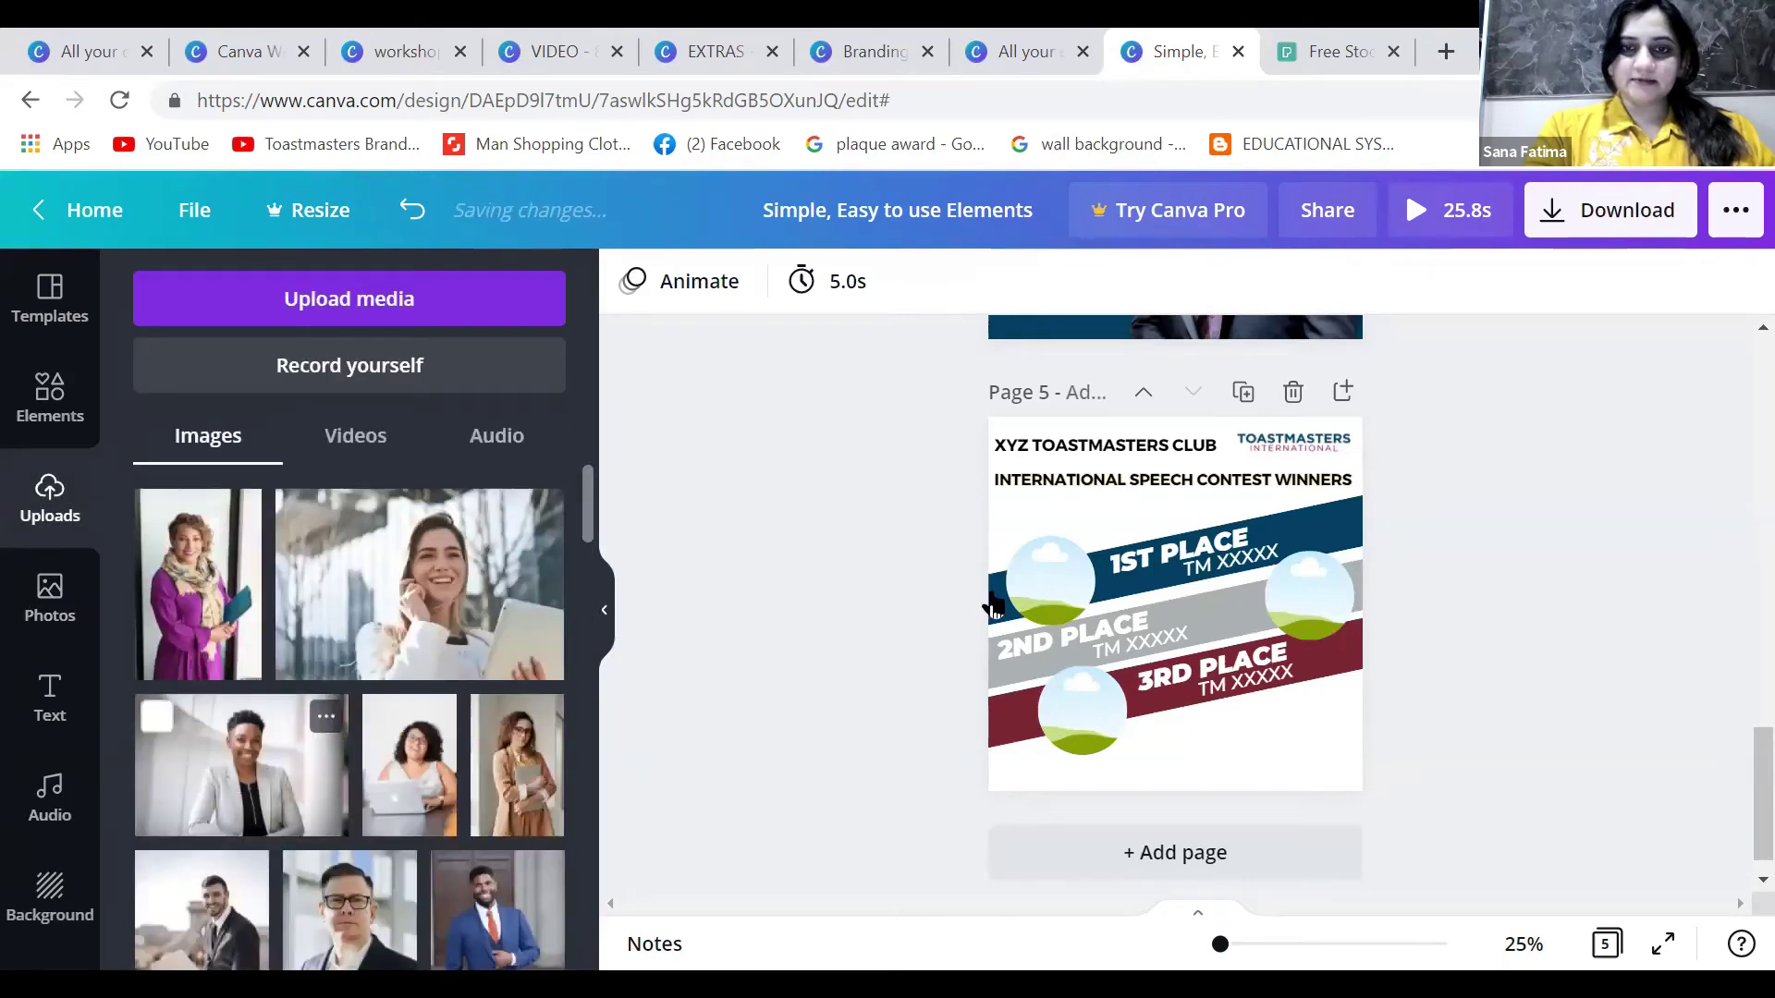
drag(497, 910, 1322, 594)
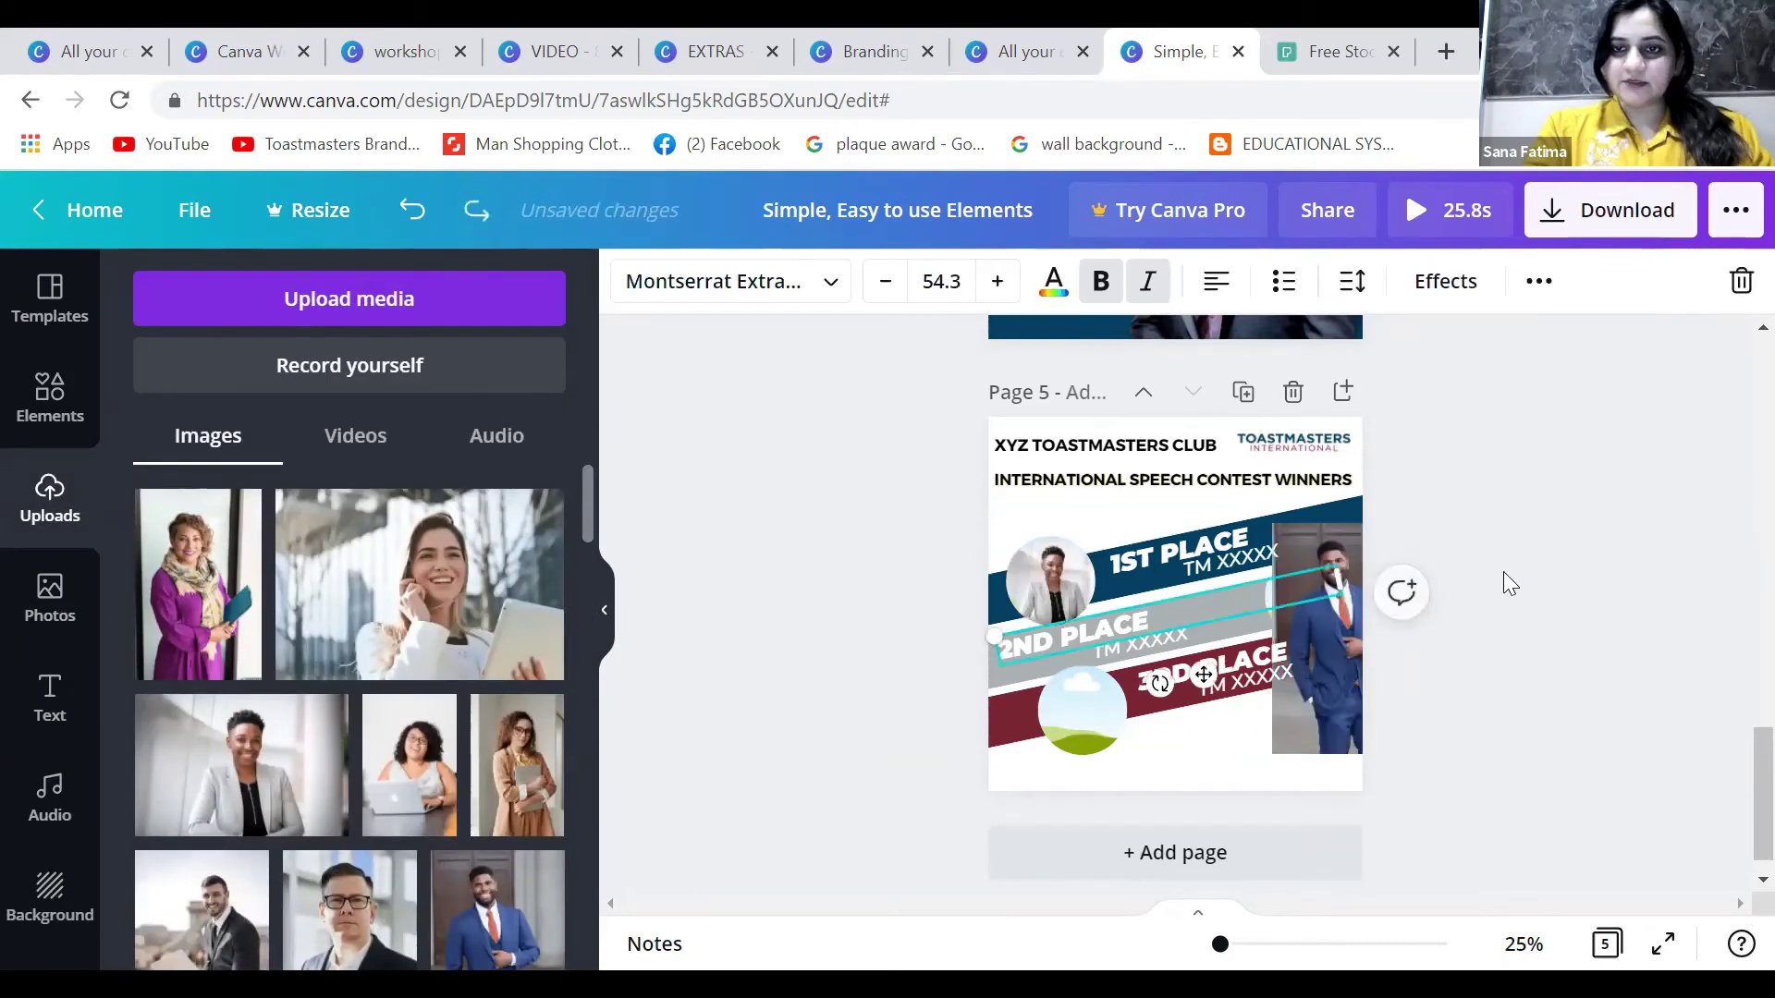
double_click(1077, 728)
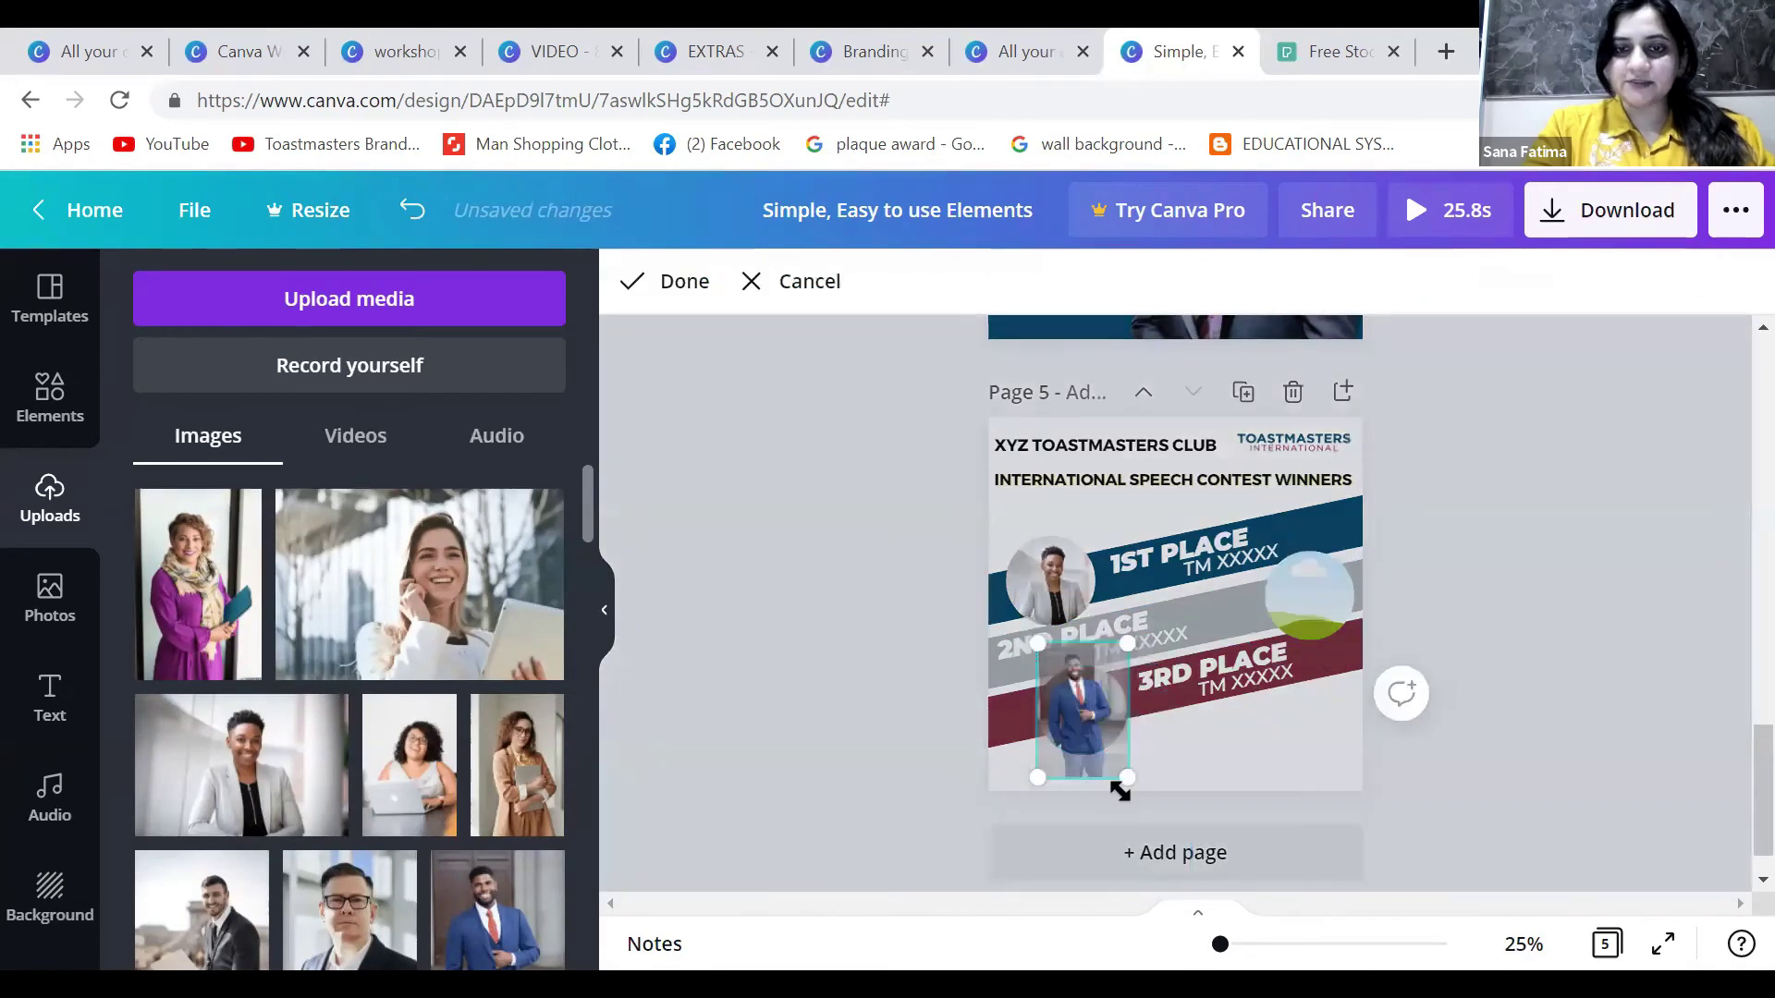
mouse_move(1311, 601)
mouse_down()
mouse_move(1337, 608)
mouse_move(1285, 587)
mouse_move(1309, 596)
mouse_up()
click(1327, 603)
click(1304, 583)
click(1304, 583)
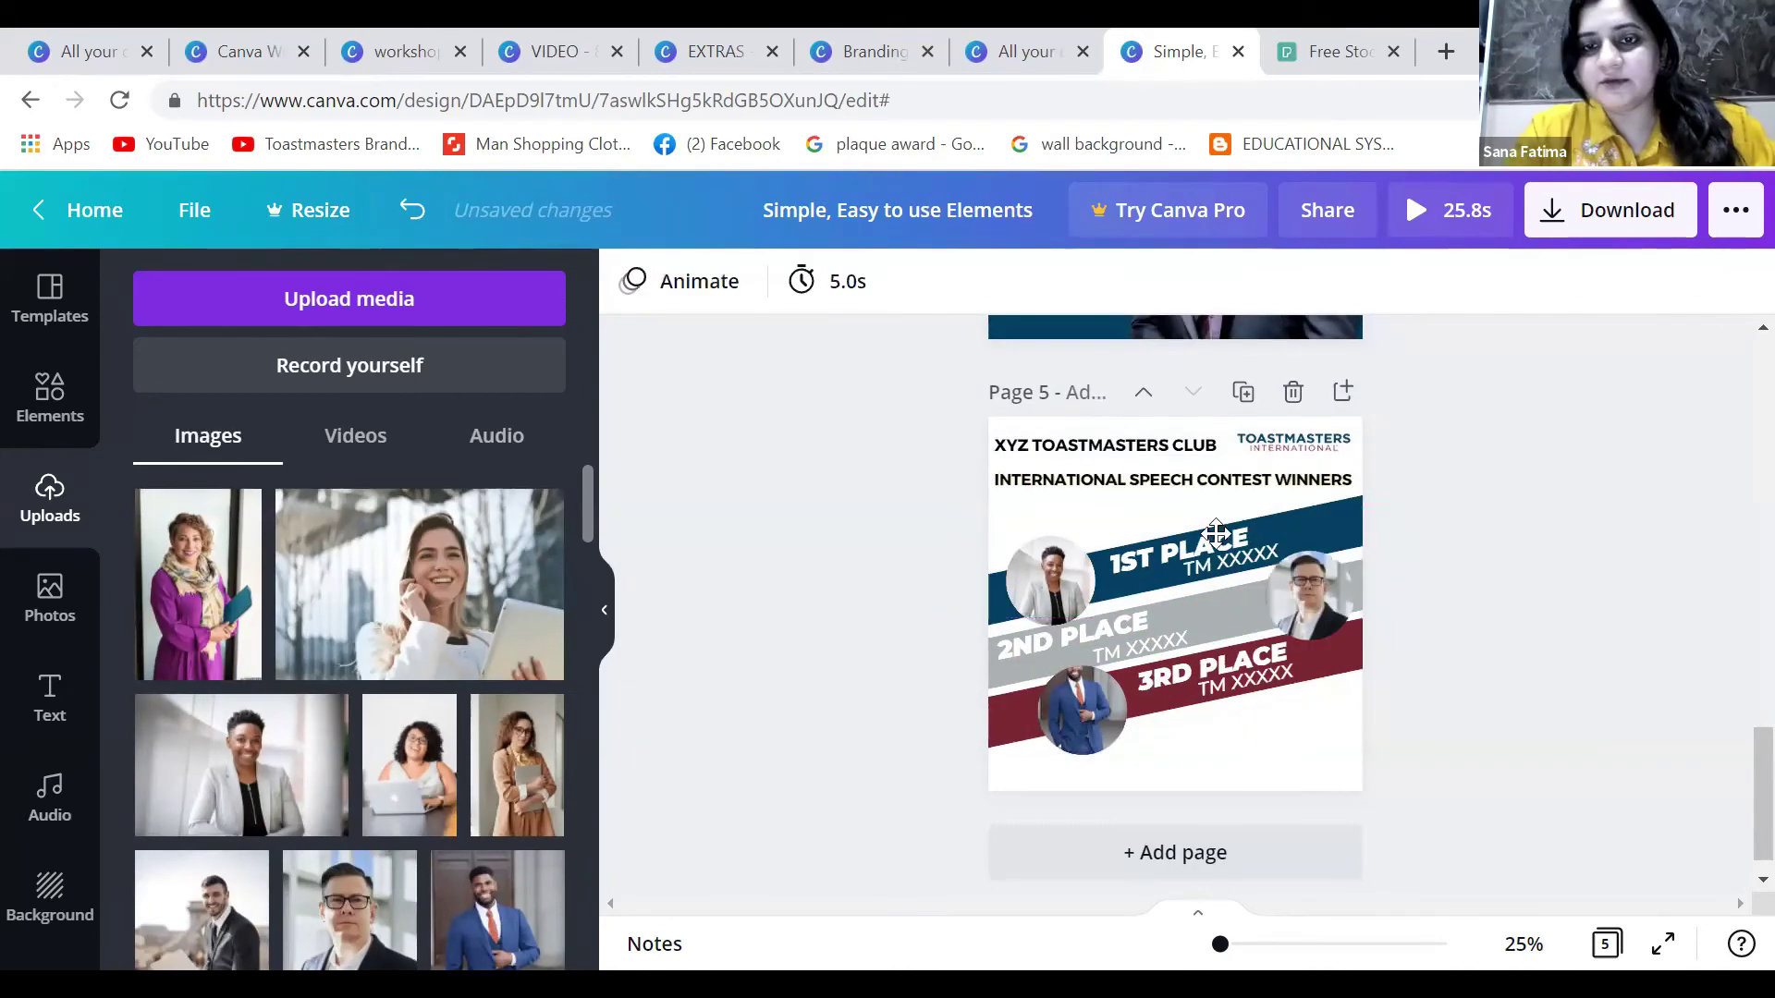
- Place a copy of the INTERNATIONAL SPEECH CONTEST WINNERS heading in the white area below the maroon band
key(ctrl+v)
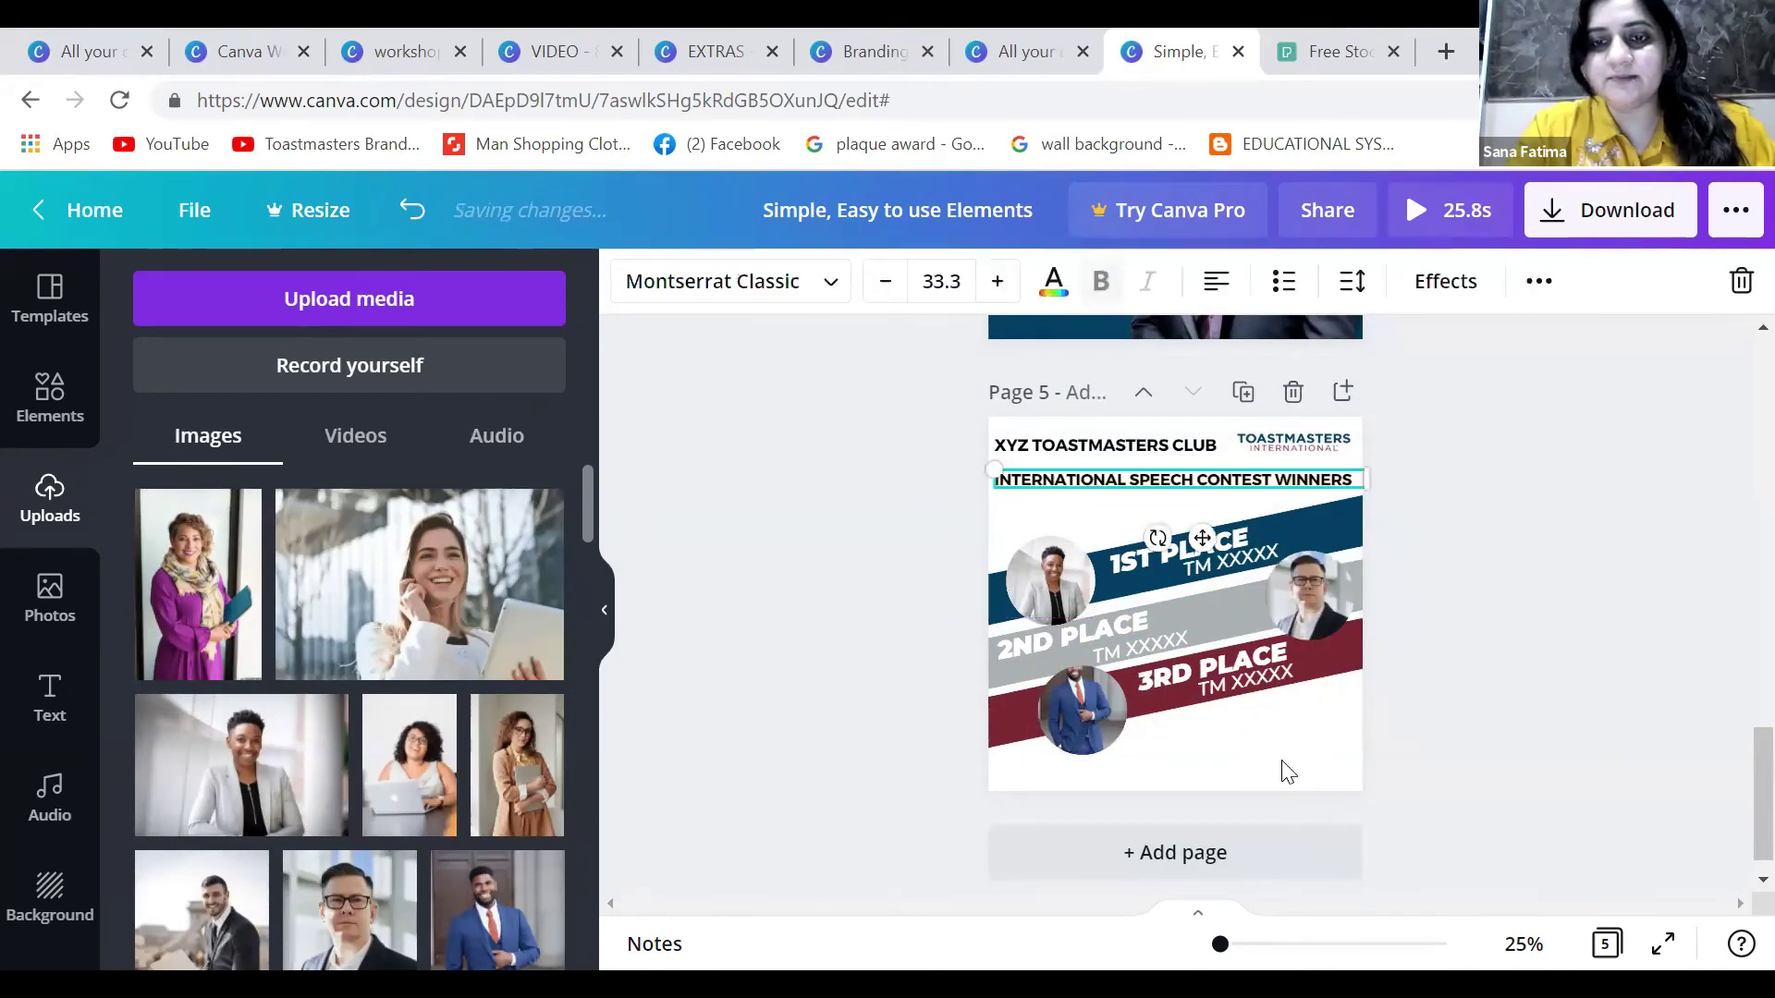
key(ctrl+v)
drag(1142, 499, 1264, 768)
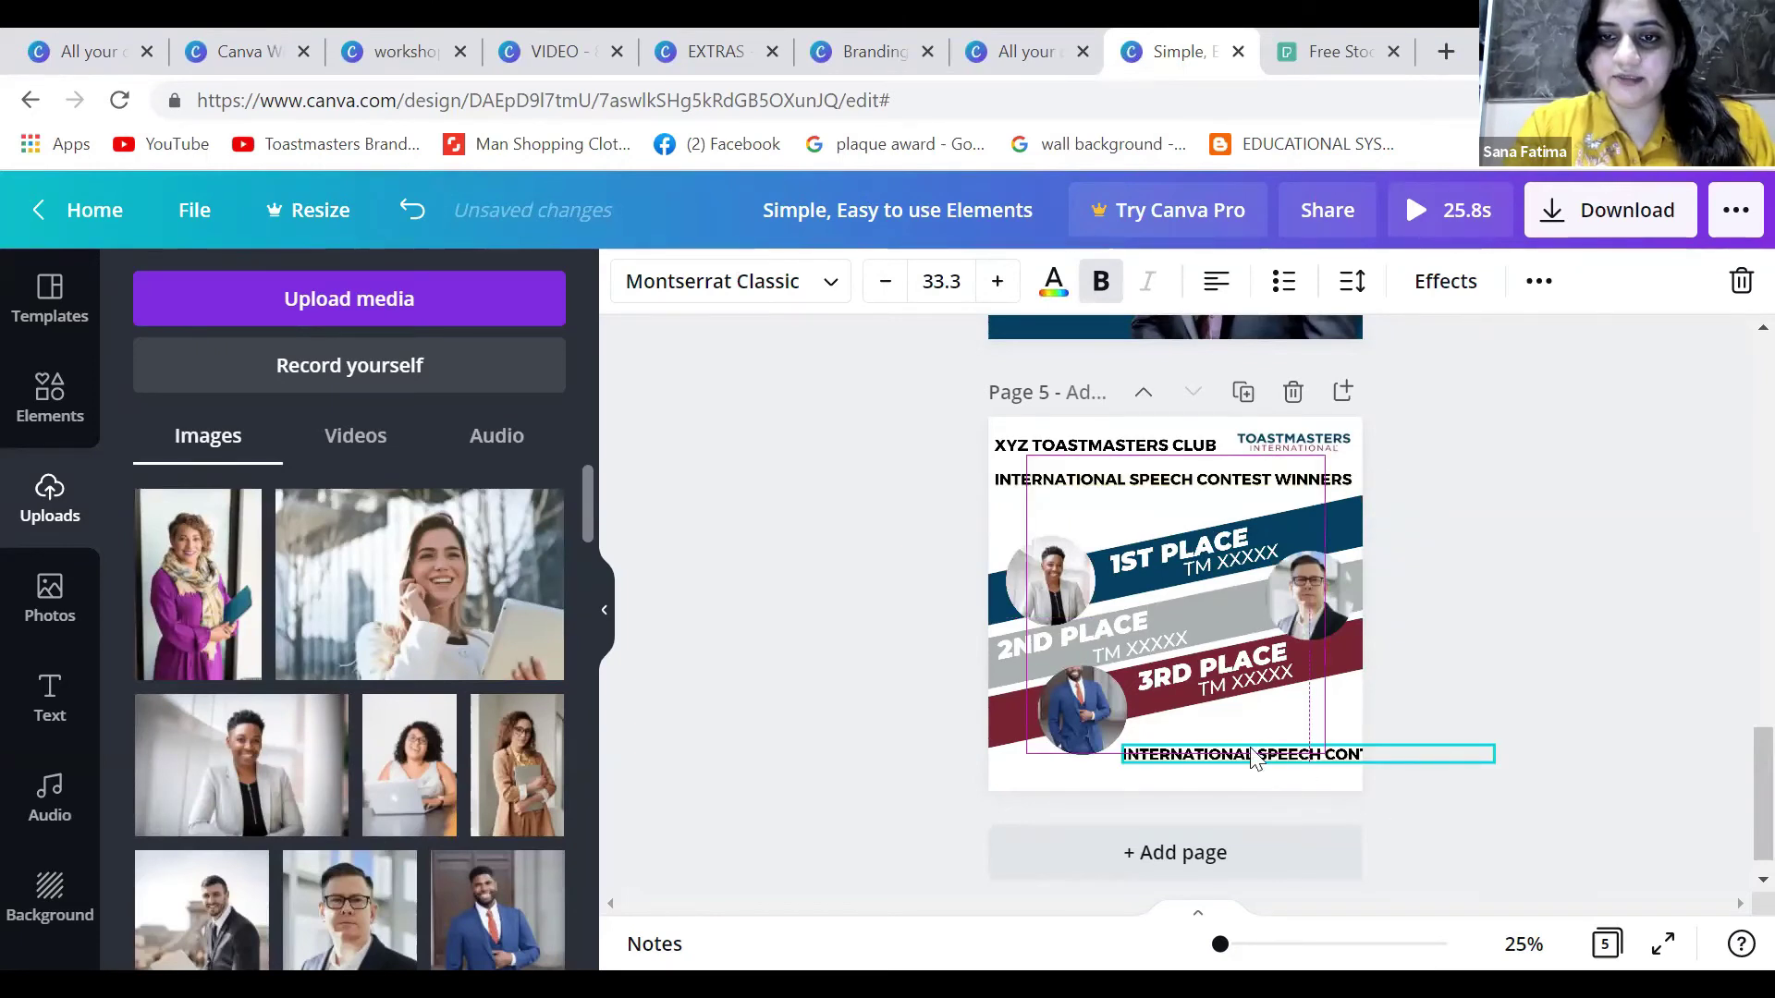
- Replace the copied heading's text with CONGRATULATIONS and adjust its text box
key(ctrl+a)
click(1252, 748)
key(ctrl+a)
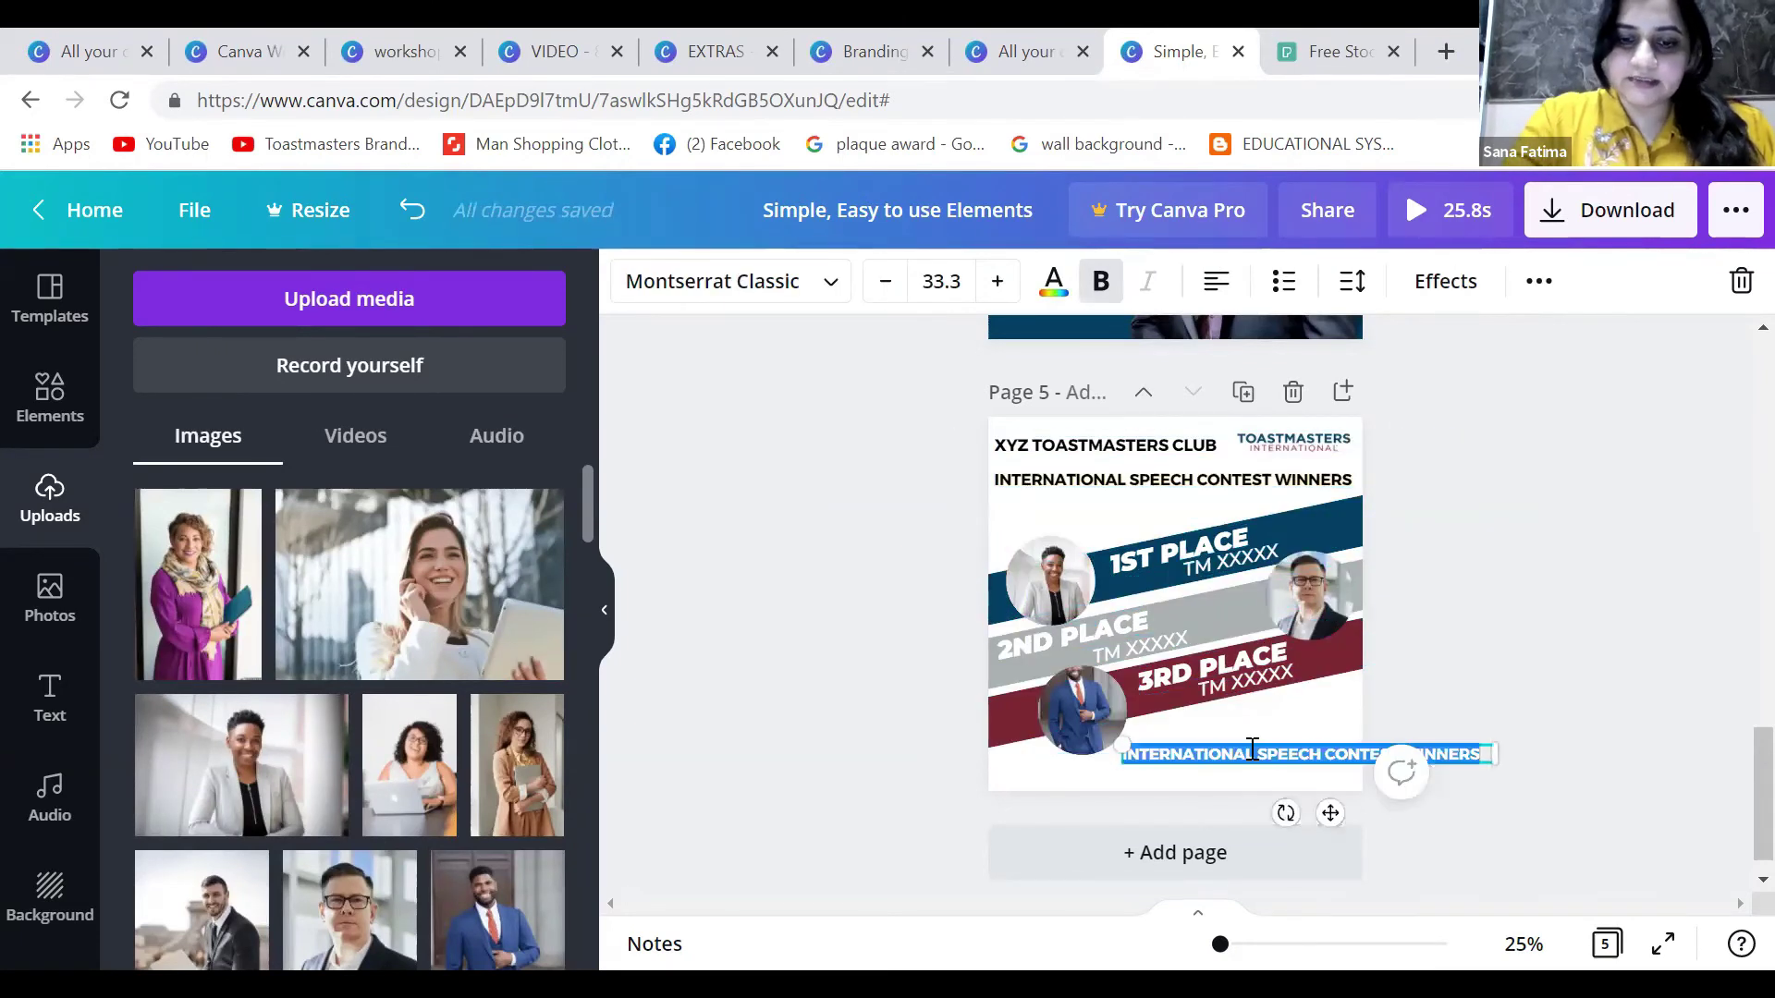
text(CONGRATULA)
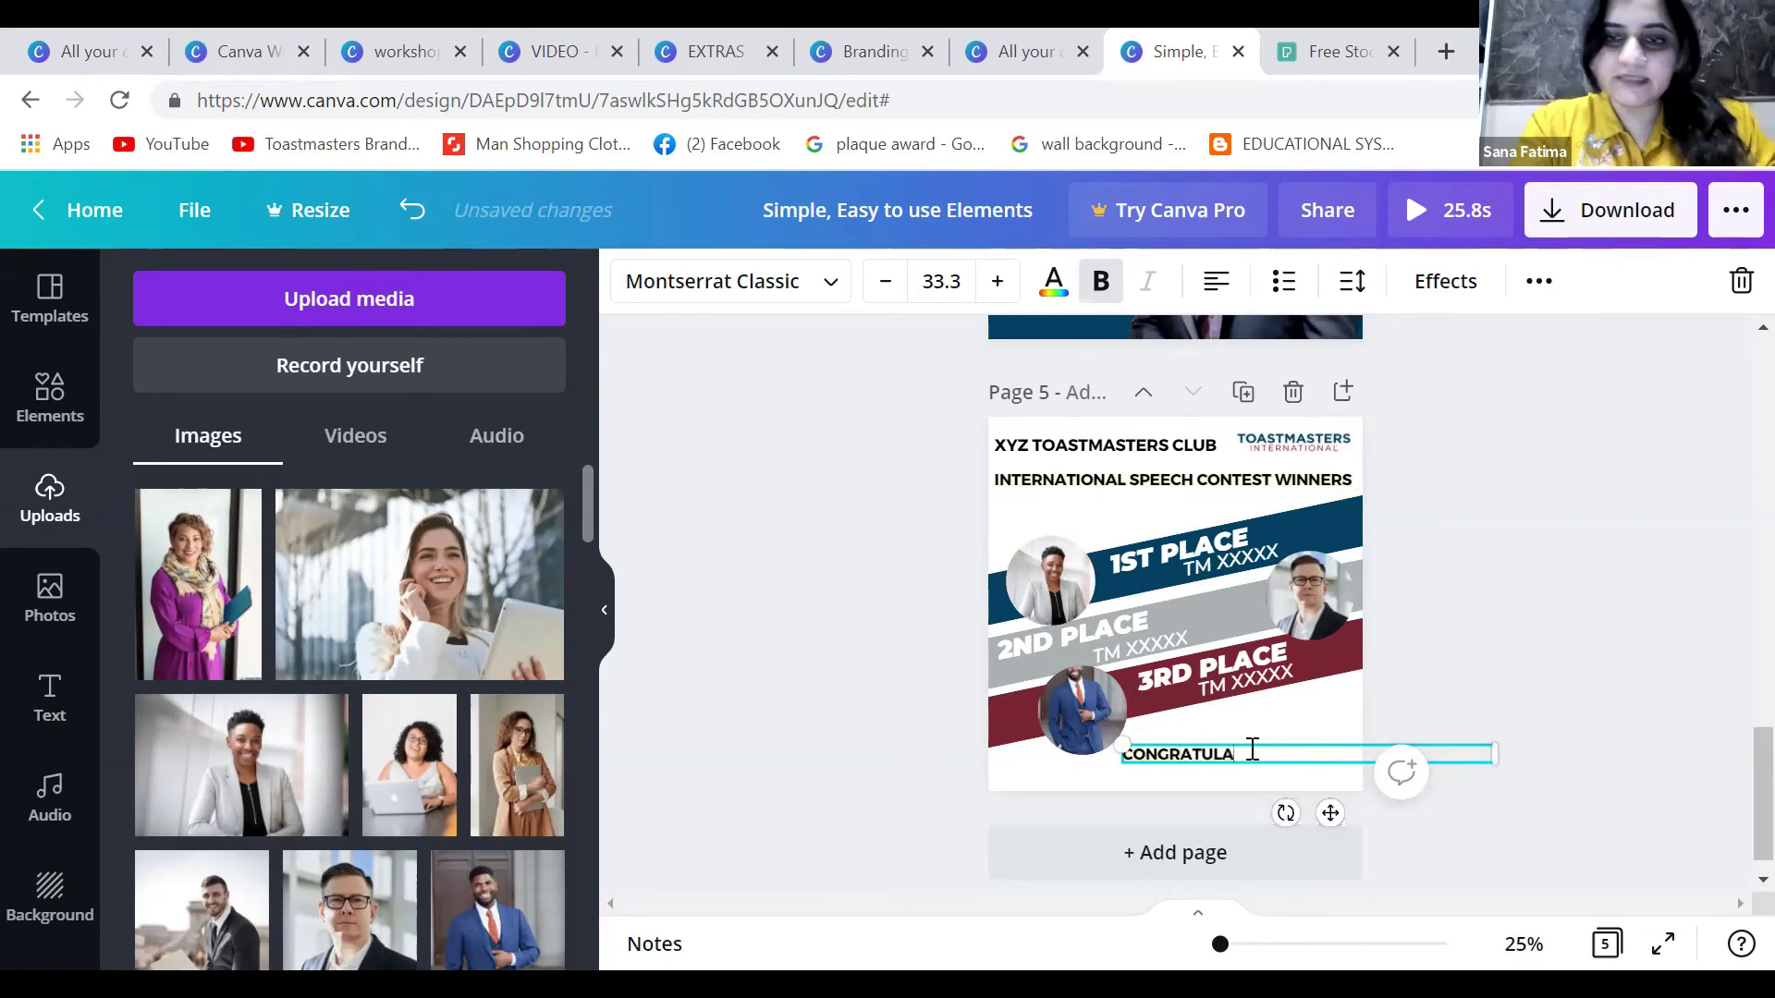
text(TIOND)
key(BackSpace)
text(S)
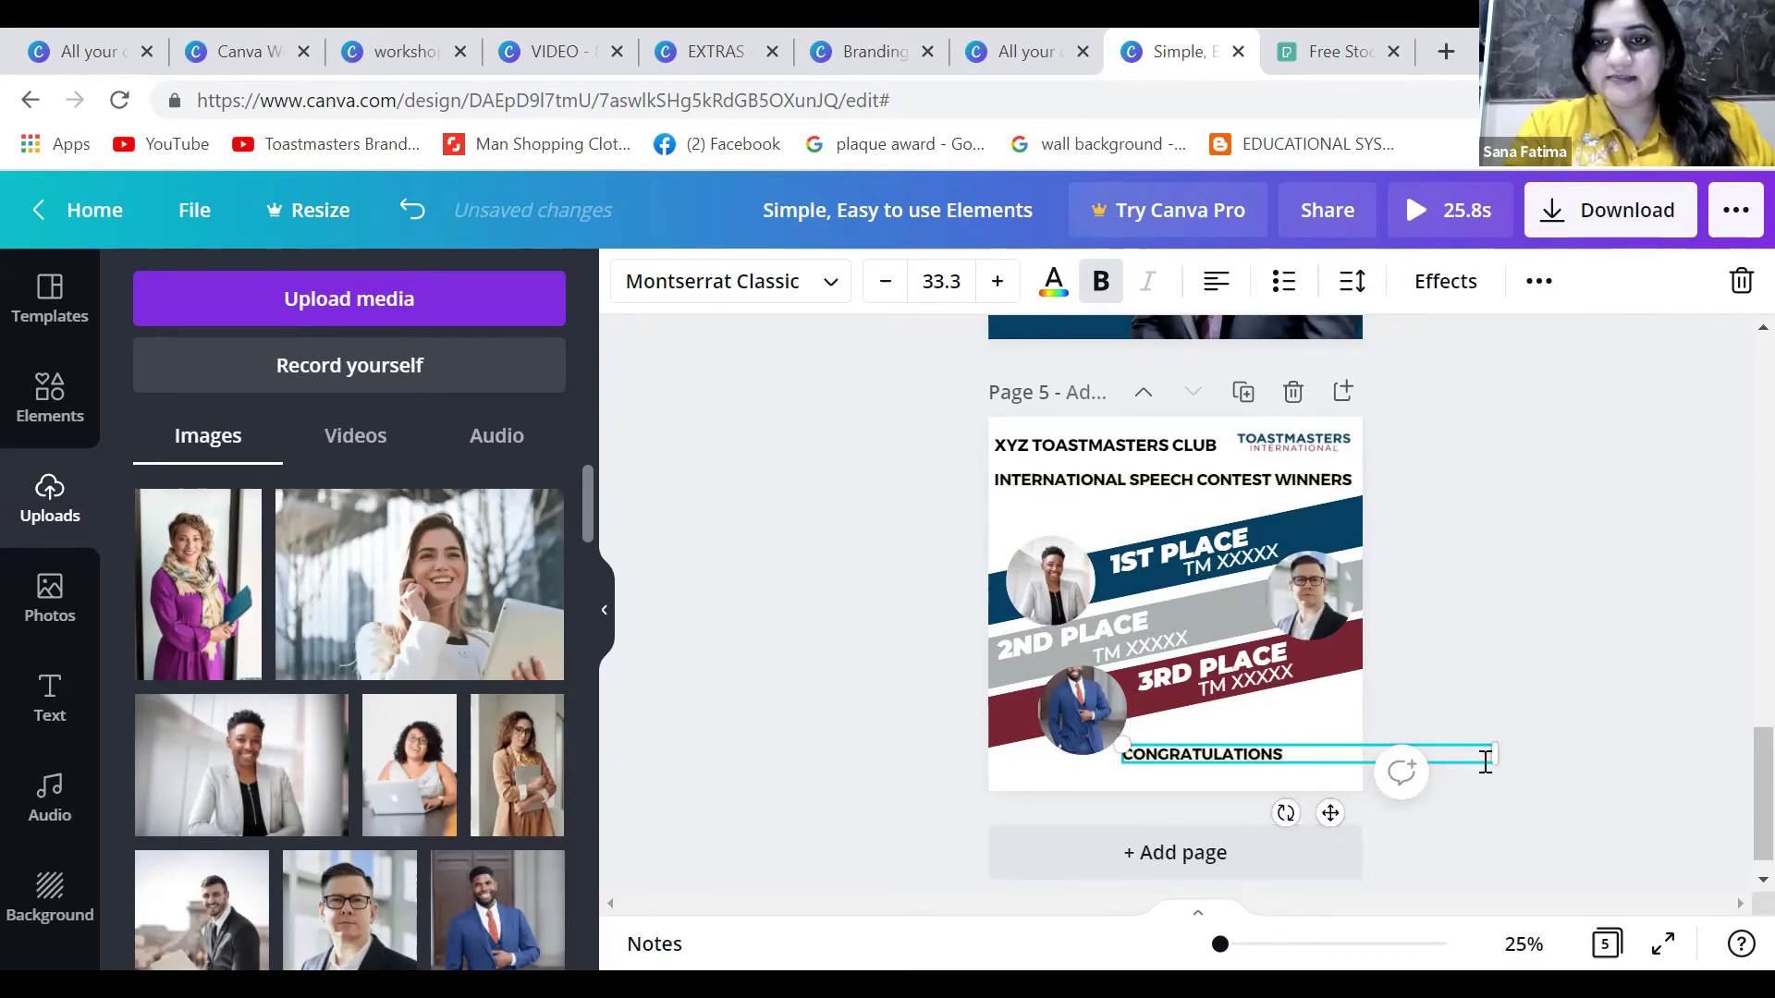
mouse_move(1492, 762)
mouse_down()
mouse_move(1544, 766)
mouse_move(1508, 735)
mouse_up()
click(1677, 772)
- Switch to the EXTRAS design and examine the sample club posts down to the Pathways Level 4 congratulation on page 6
click(703, 53)
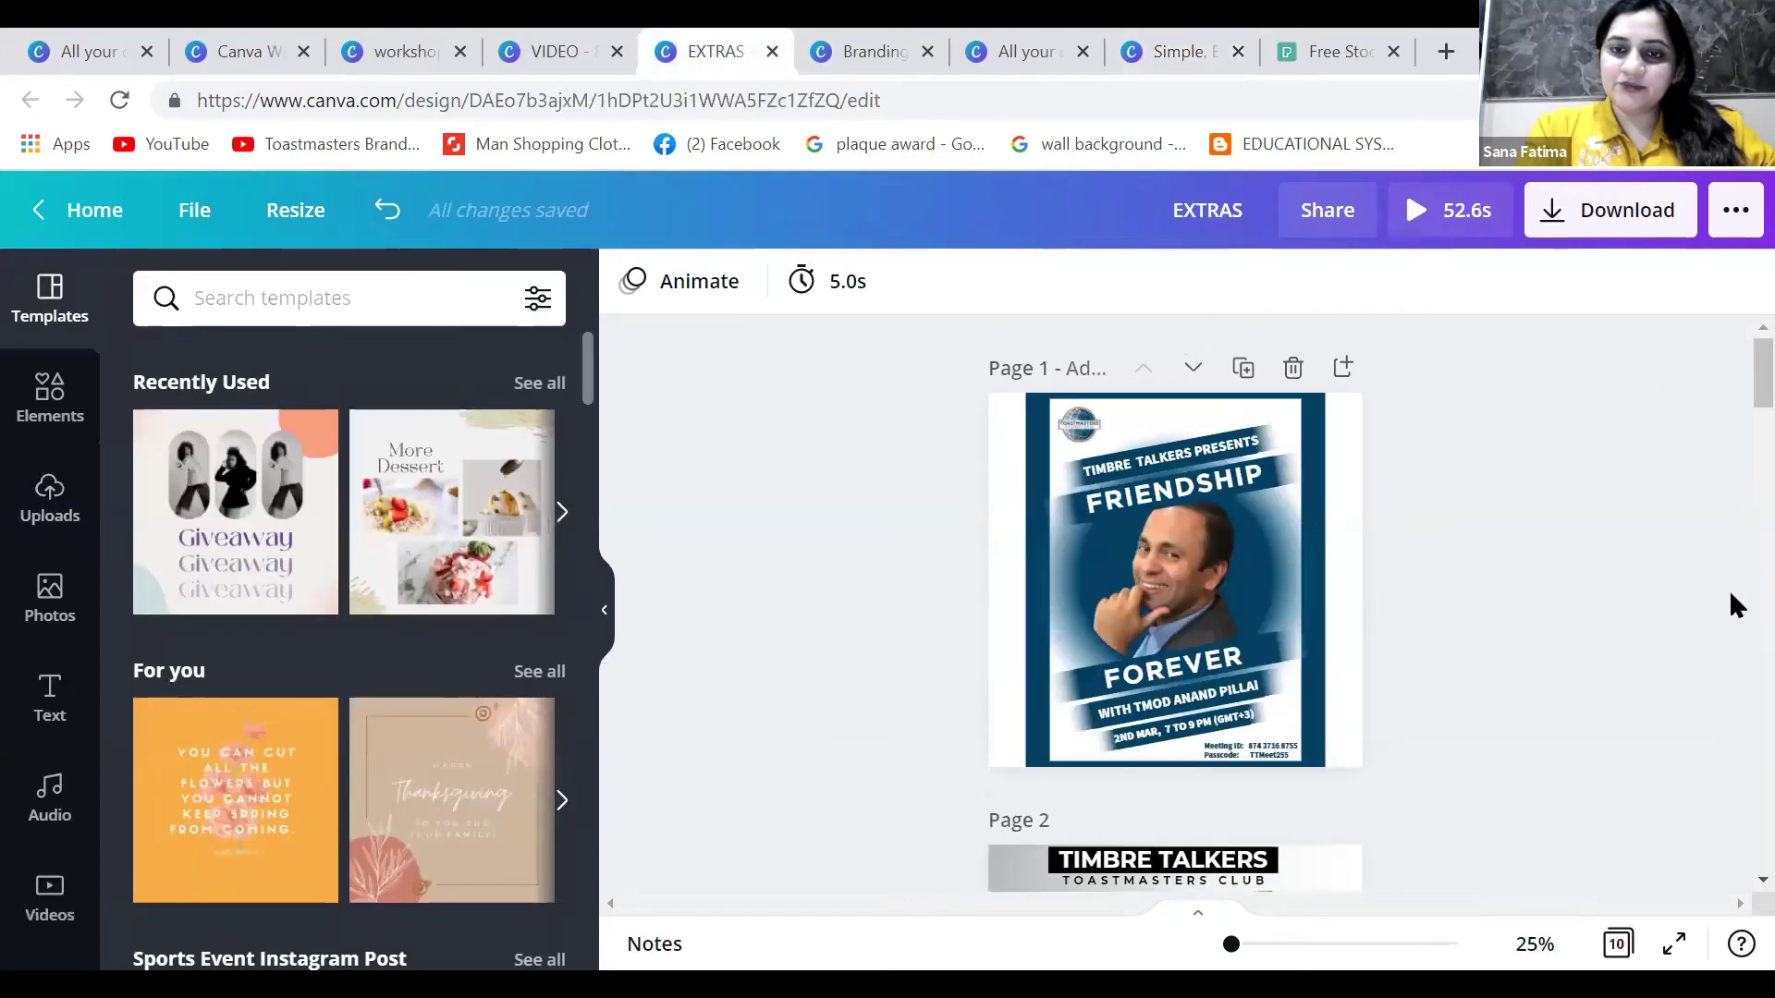
scroll(1702, 440, down, 10)
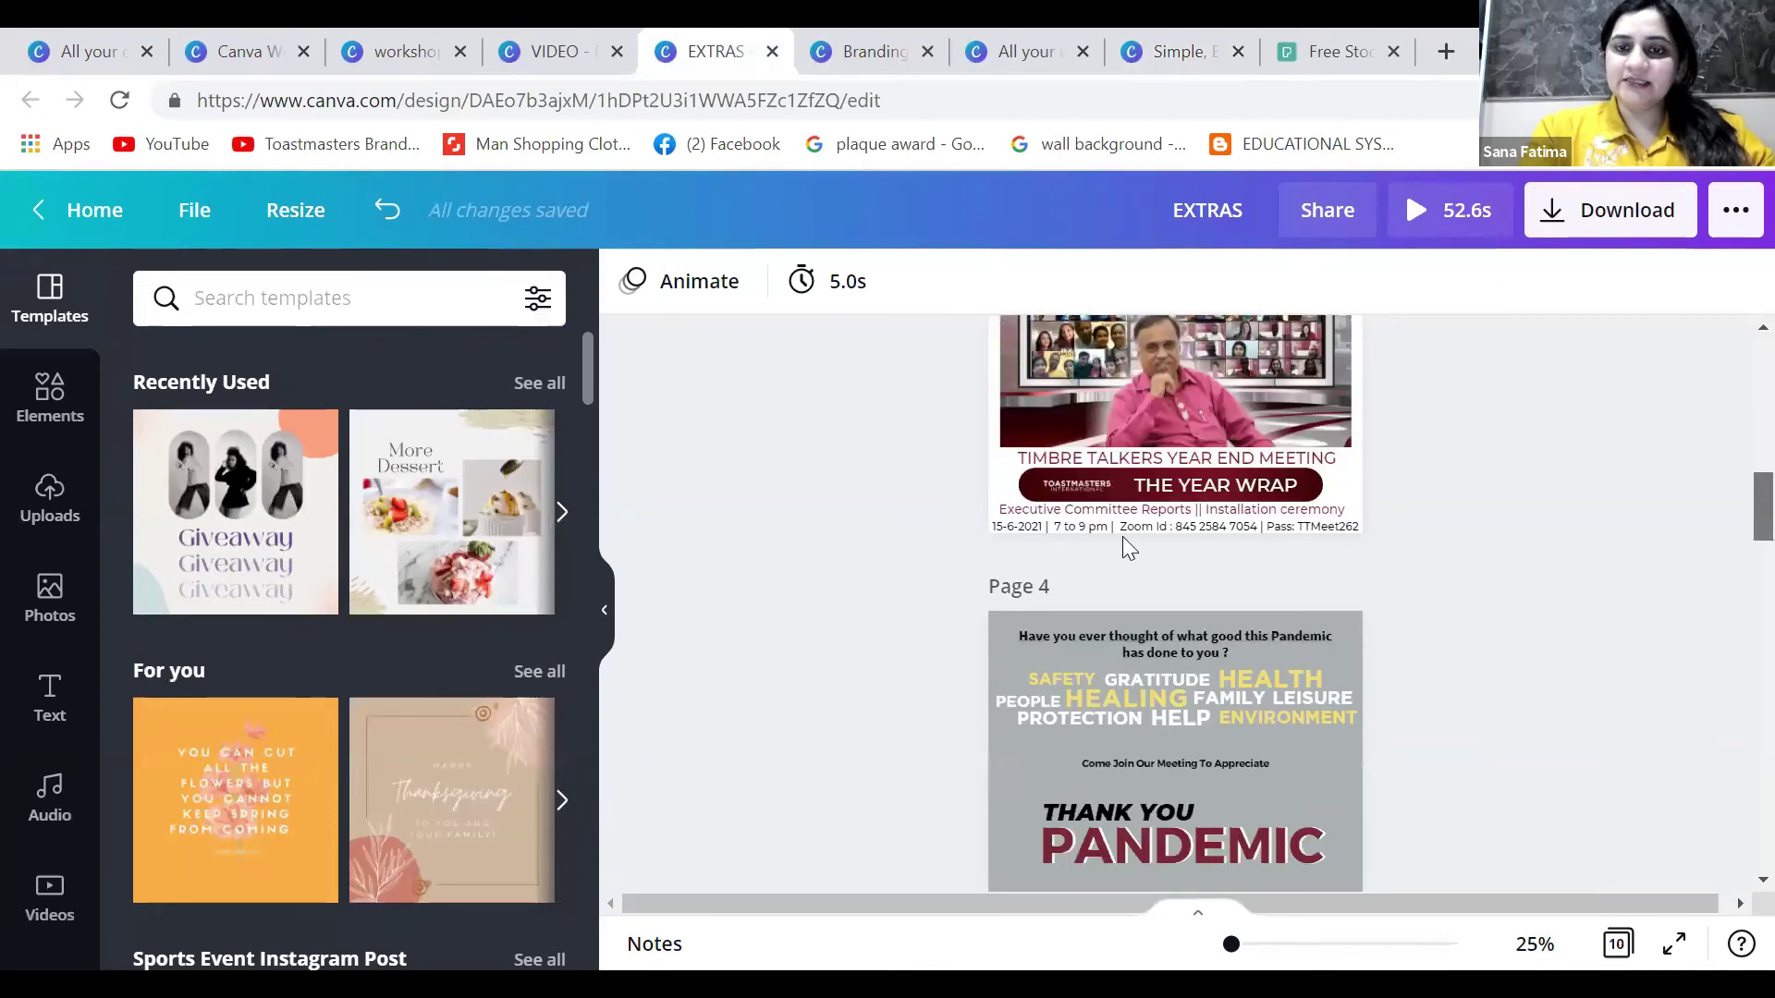
scroll(1215, 543, down, 5)
scroll(1317, 652, down, 4)
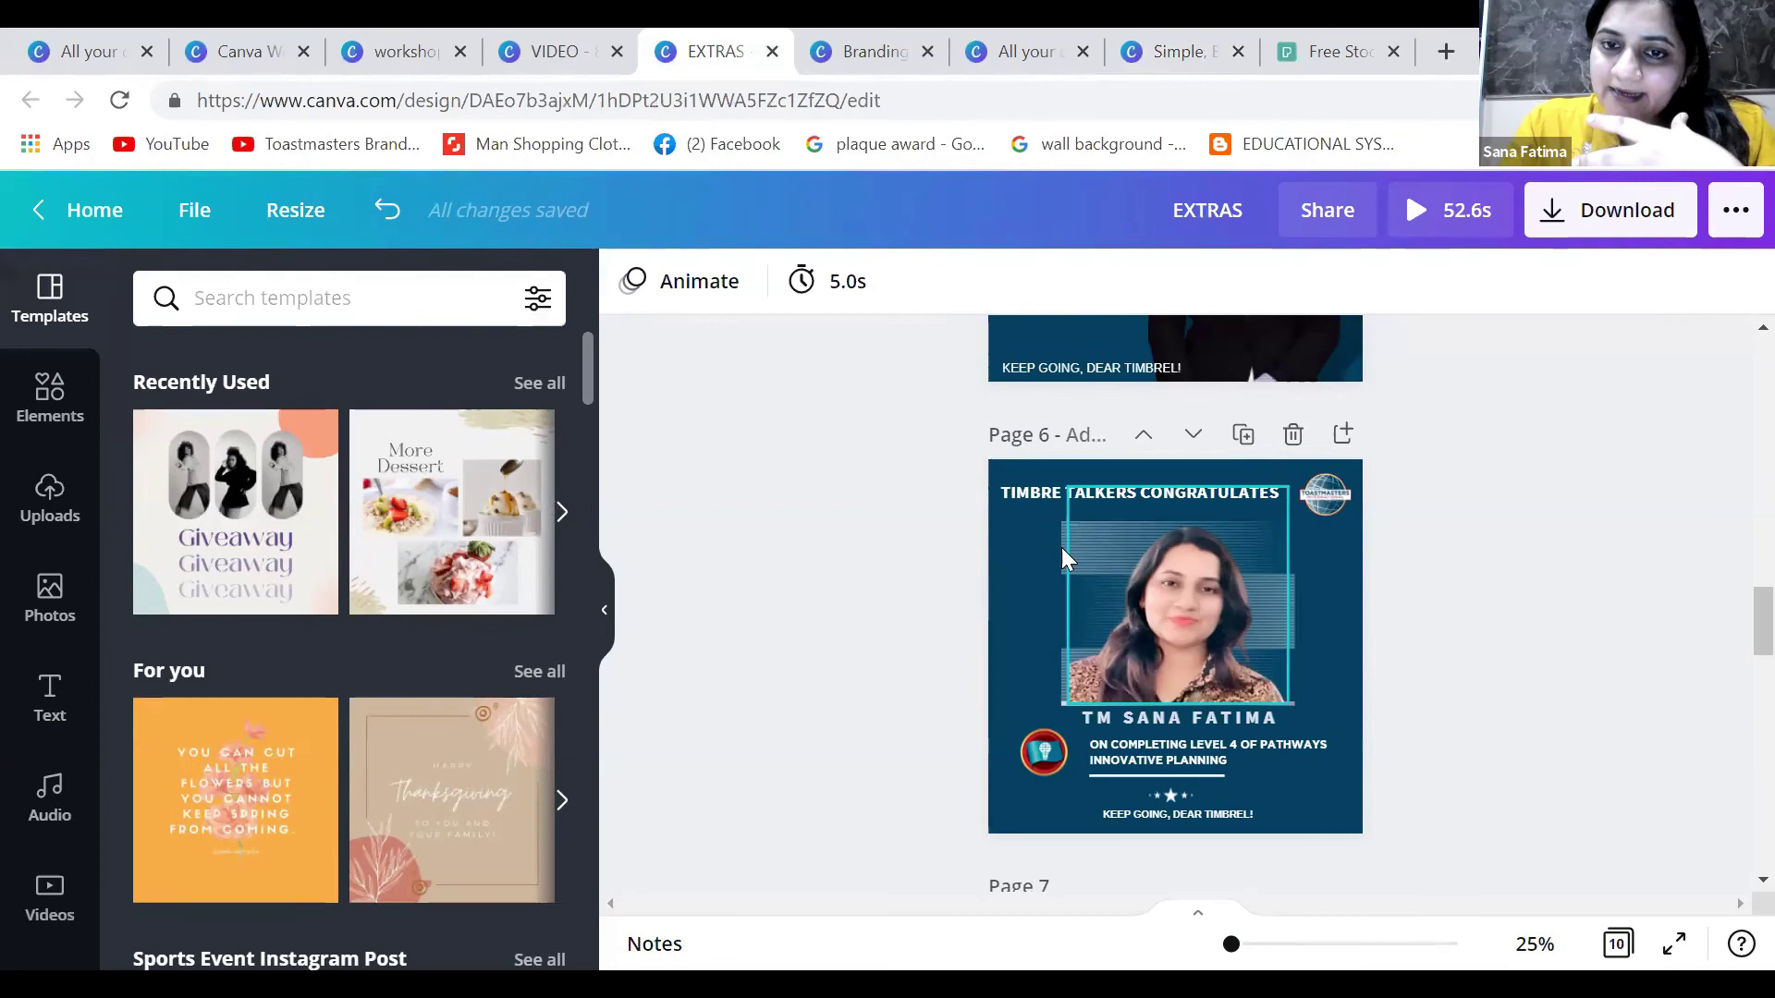
- Try moving the striped graphic out from behind the portrait on page 6, and undo the move
click(1297, 664)
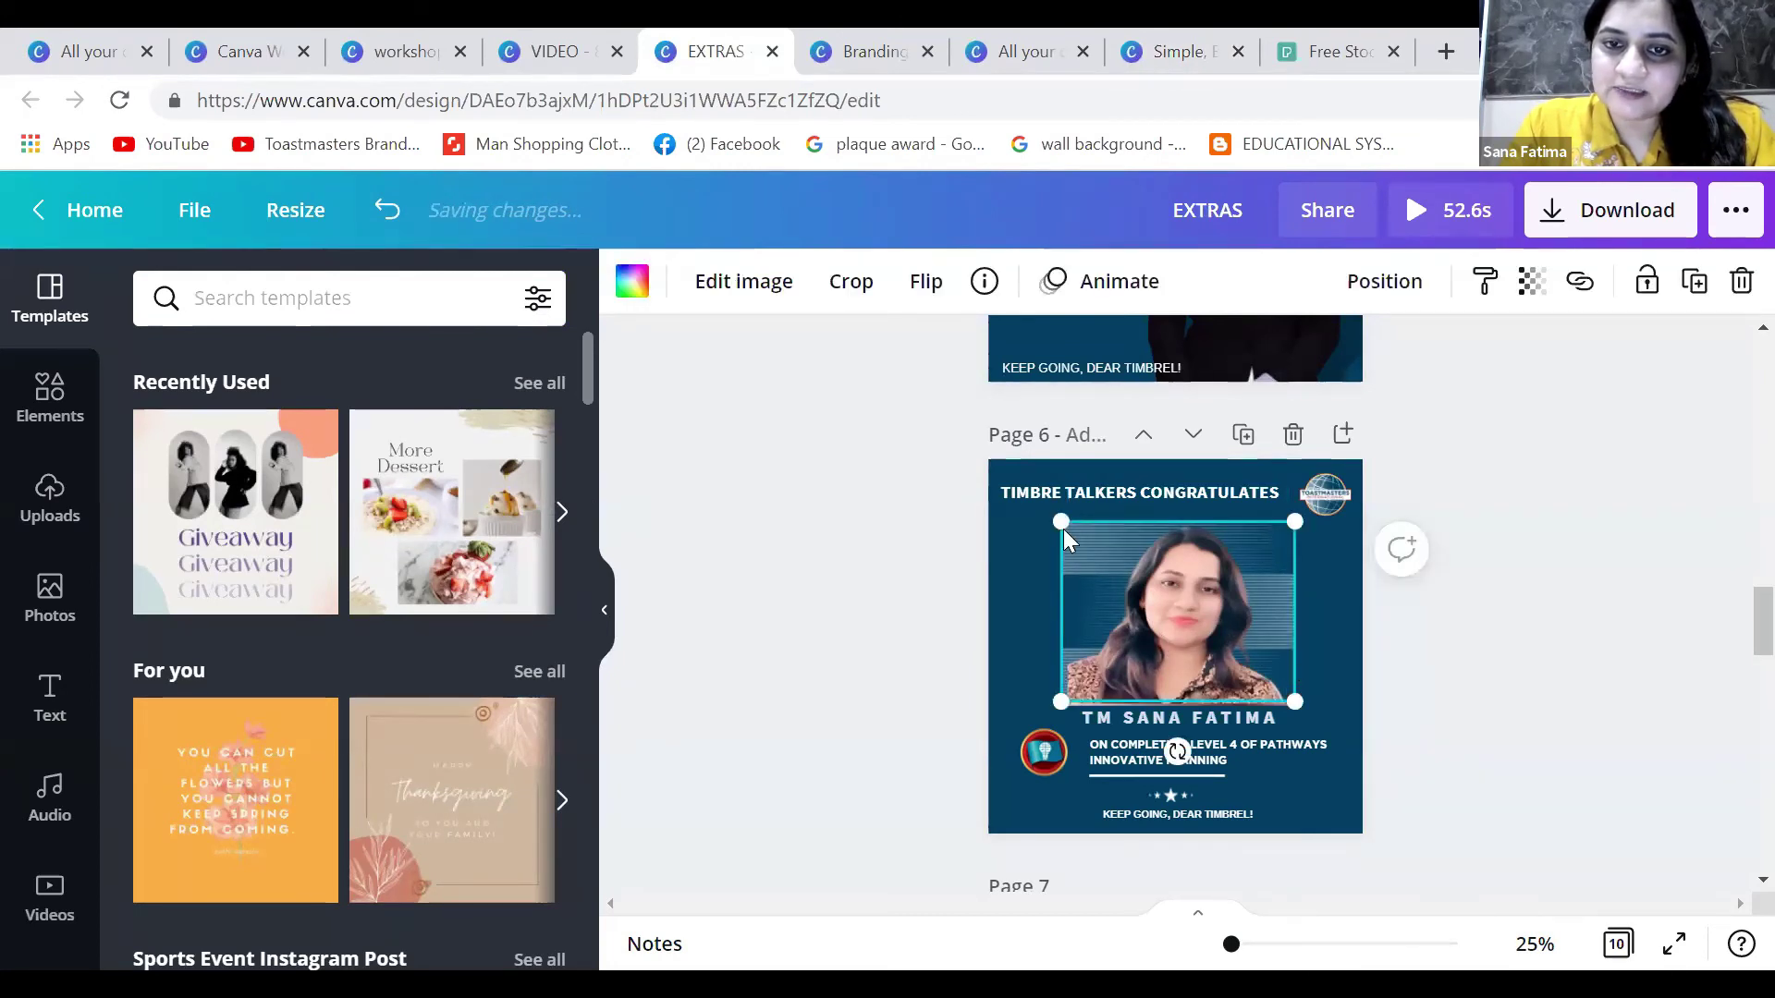
drag(816, 764, 860, 612)
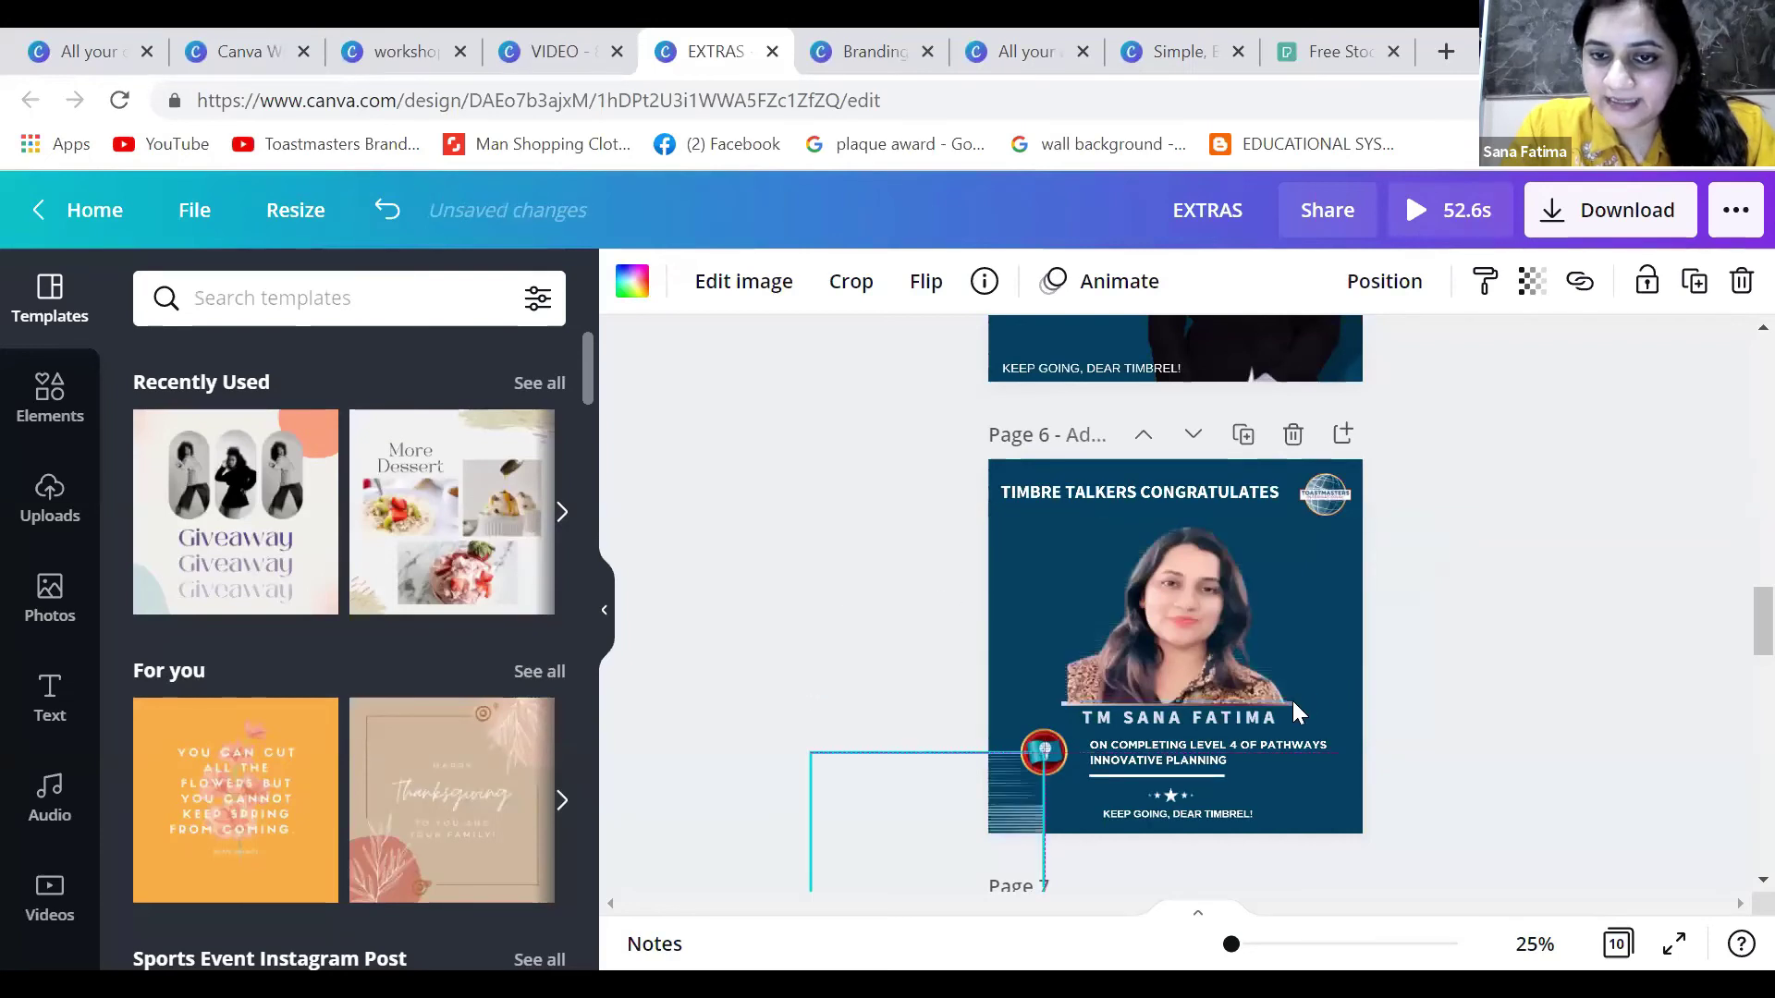
key(ctrl+z)
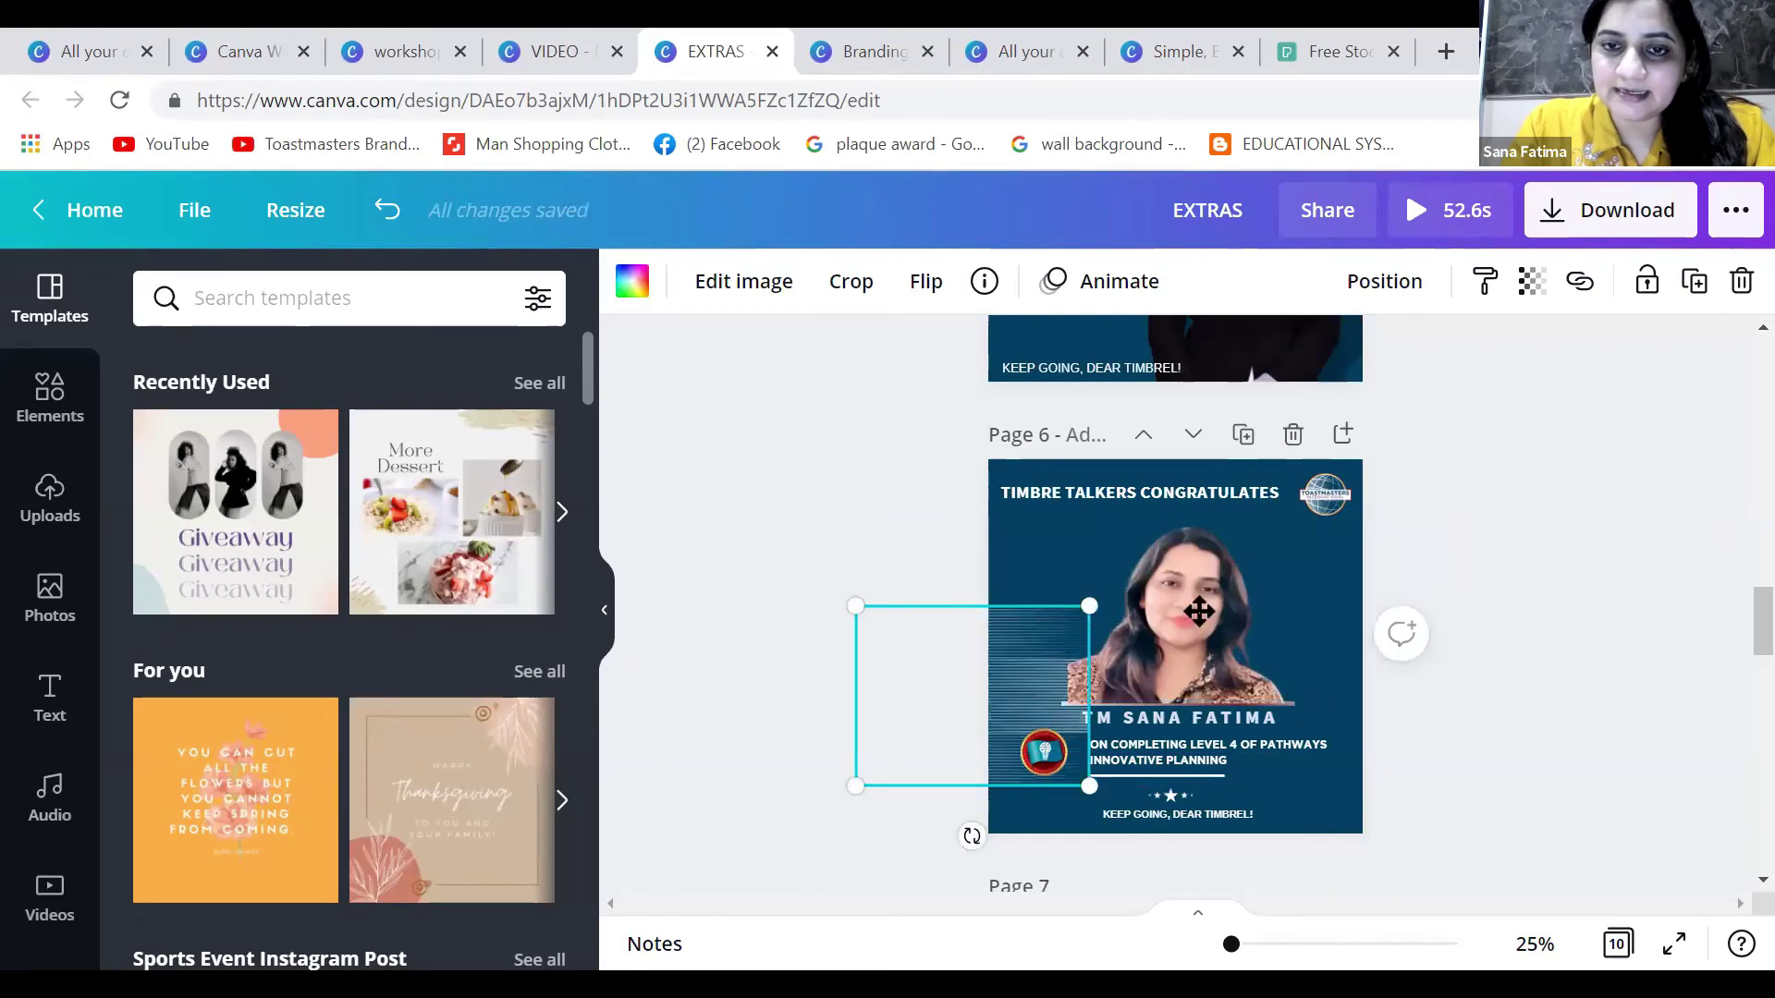
key(ctrl+z)
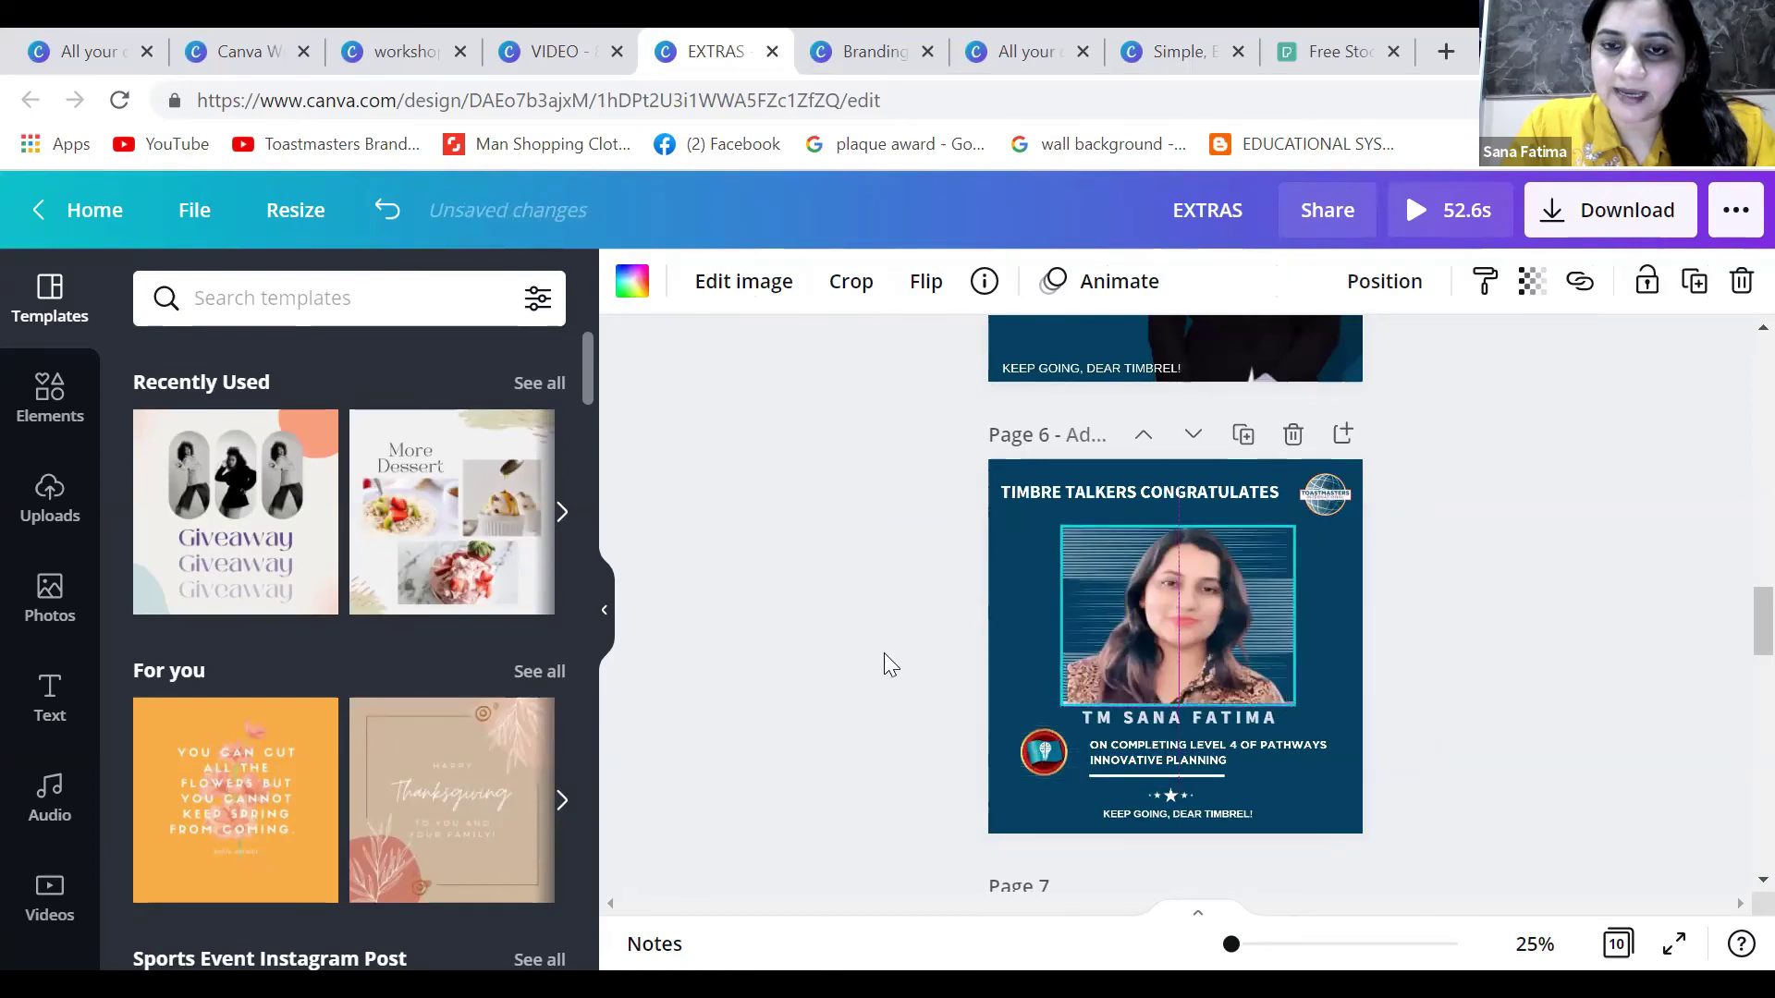
click(871, 655)
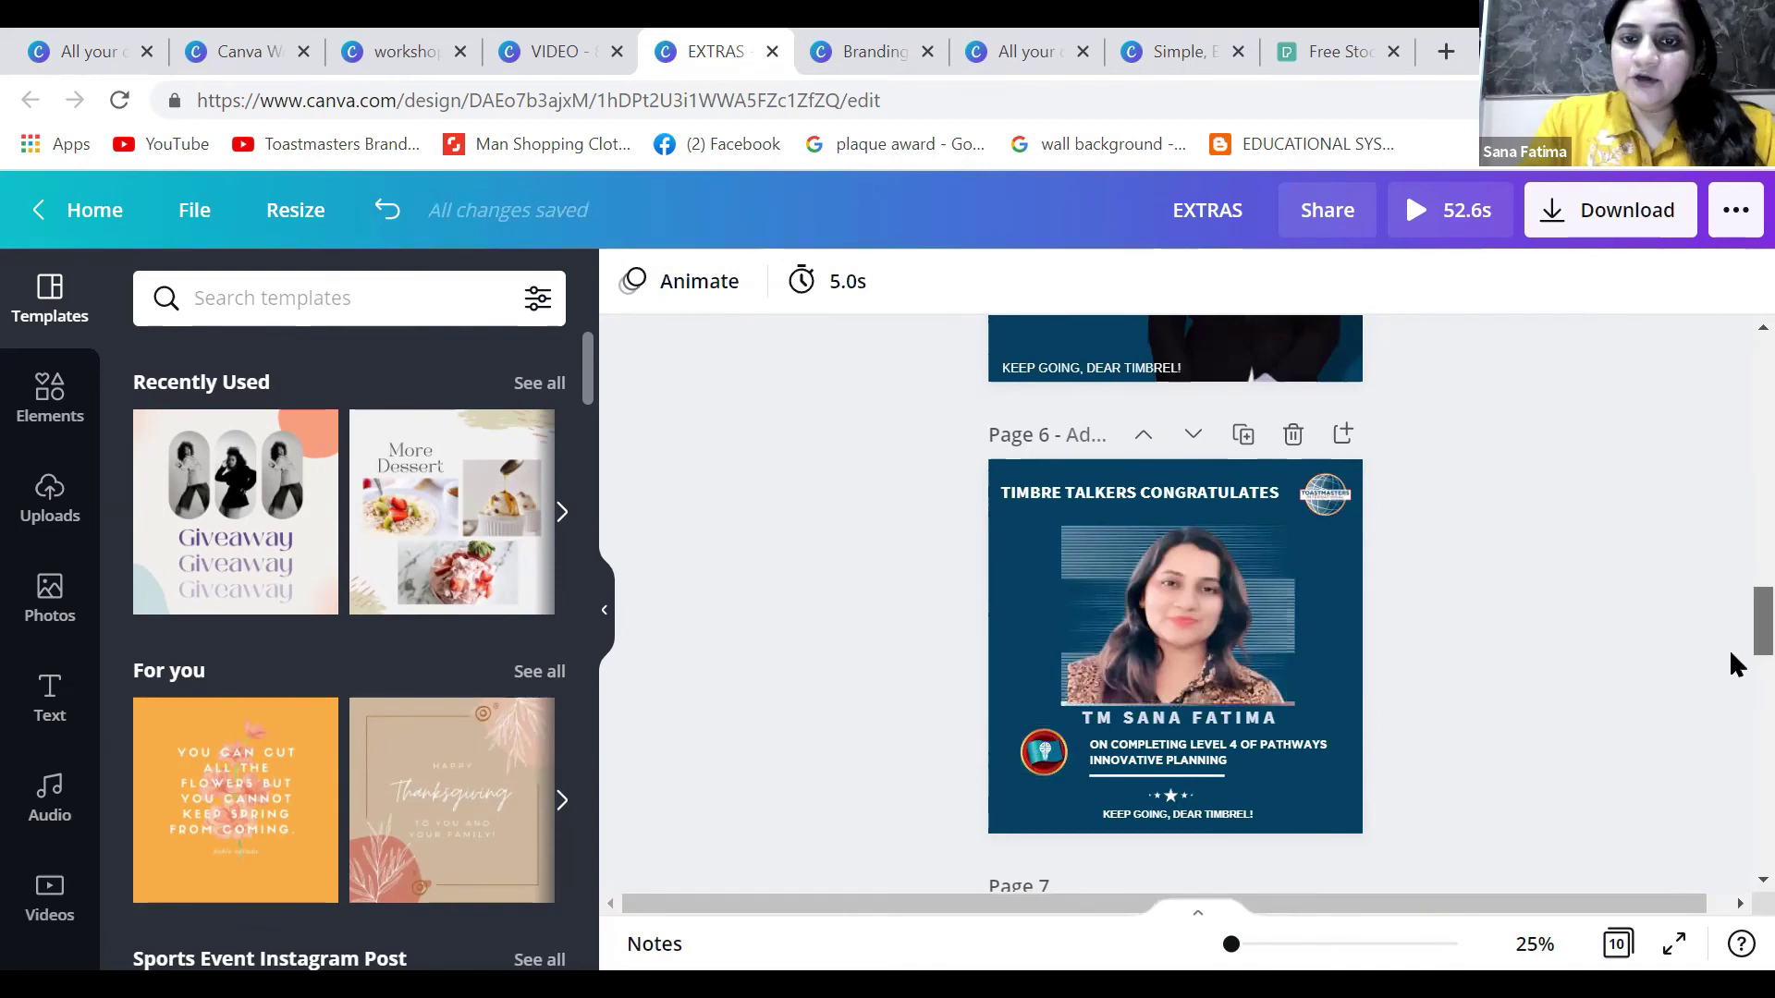
- Try moving the circular portrait and the ring graphic around it on the page 7 Pathways Level 2 post
scroll(1733, 663, down, 4)
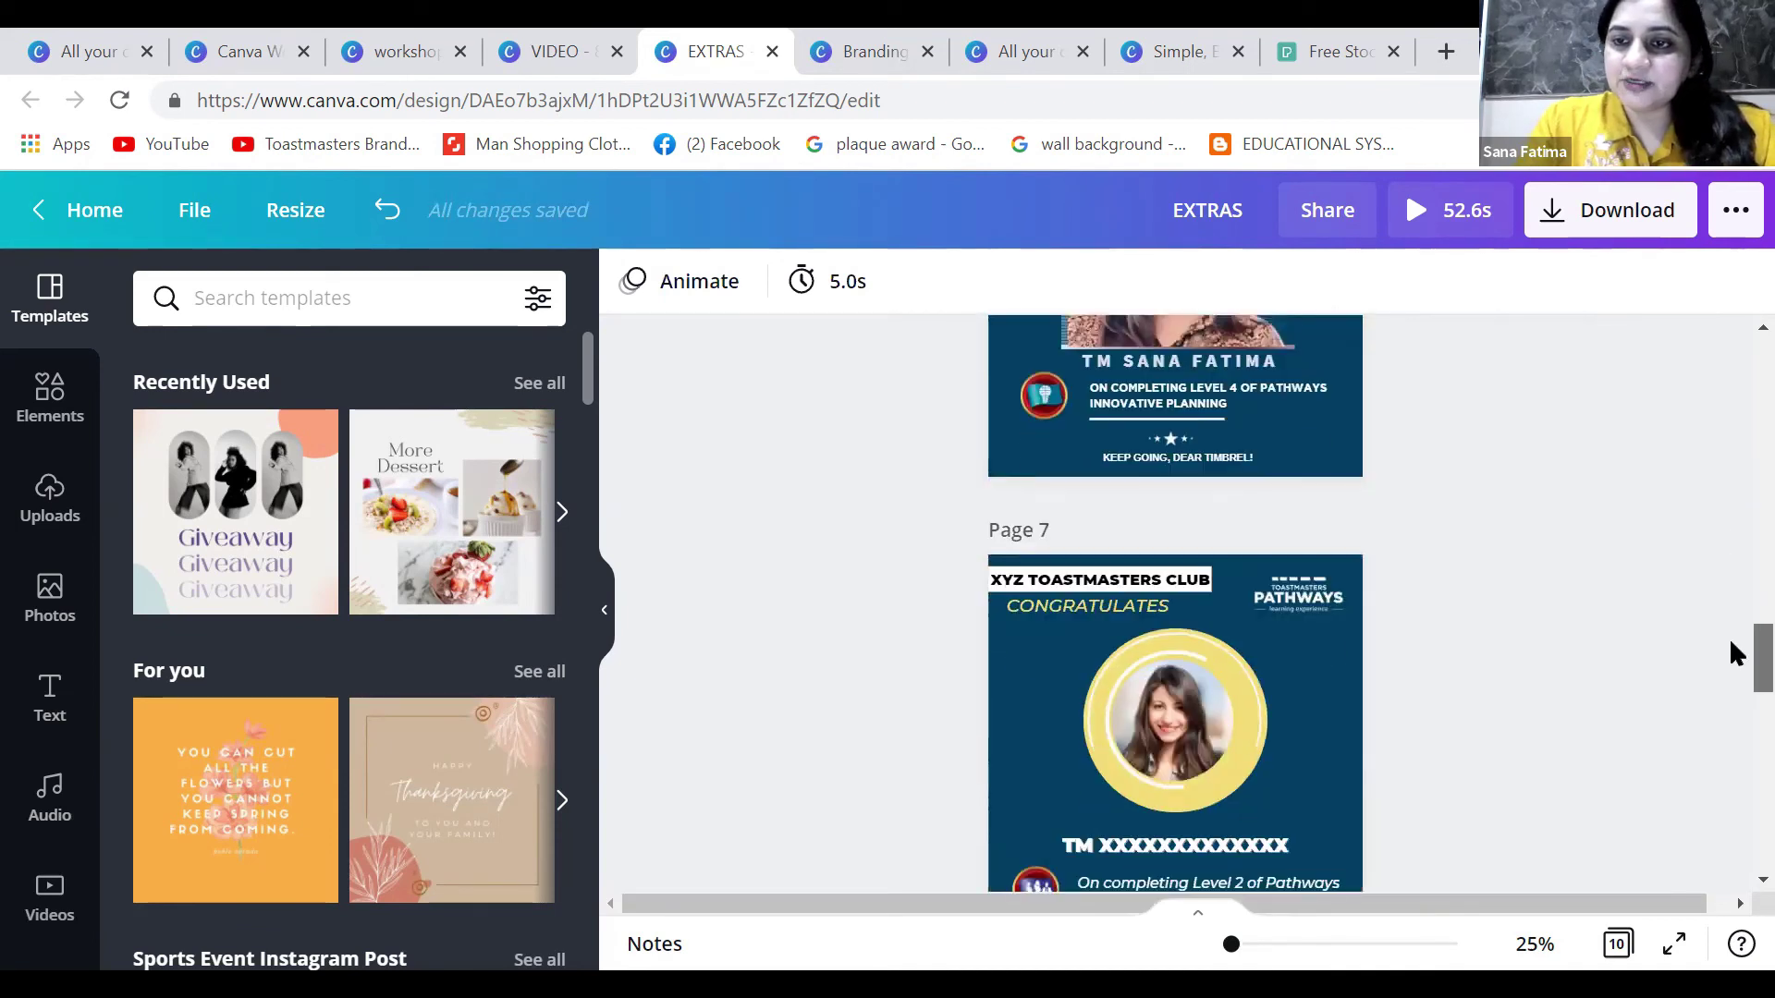
scroll(1734, 652, down, 1)
scroll(1187, 523, down, 1)
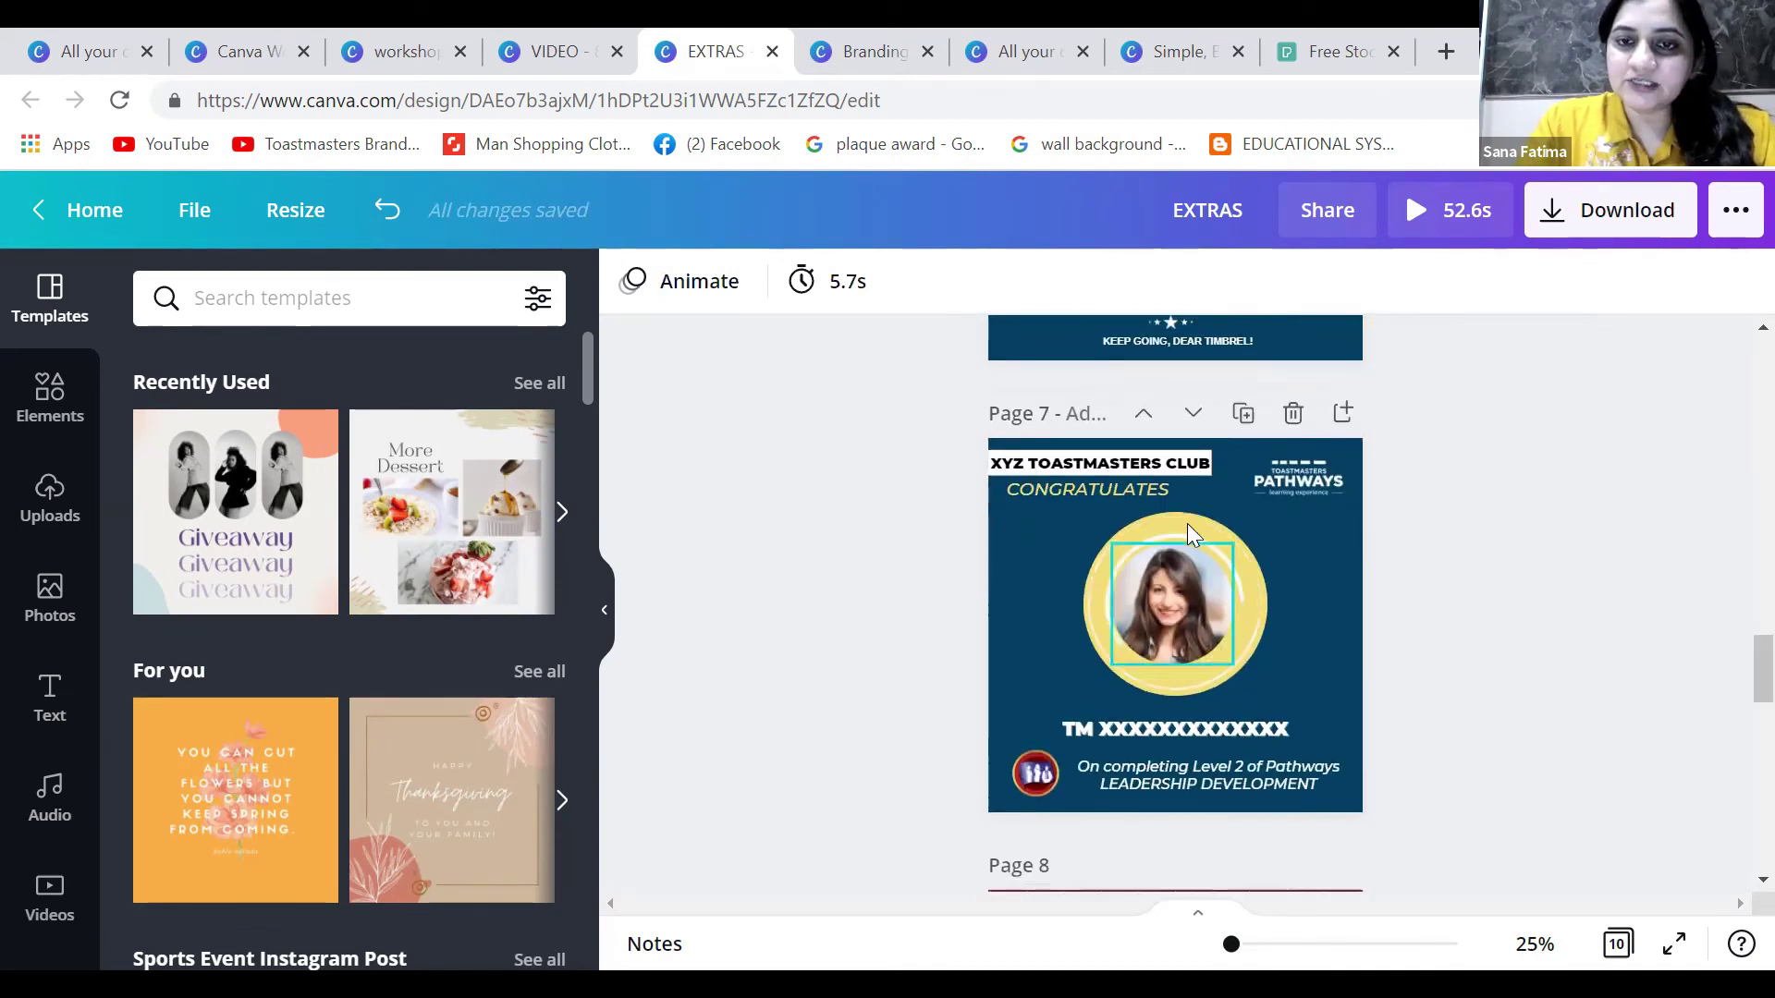
drag(1202, 601, 1442, 625)
drag(1158, 596, 1196, 524)
key(Left)
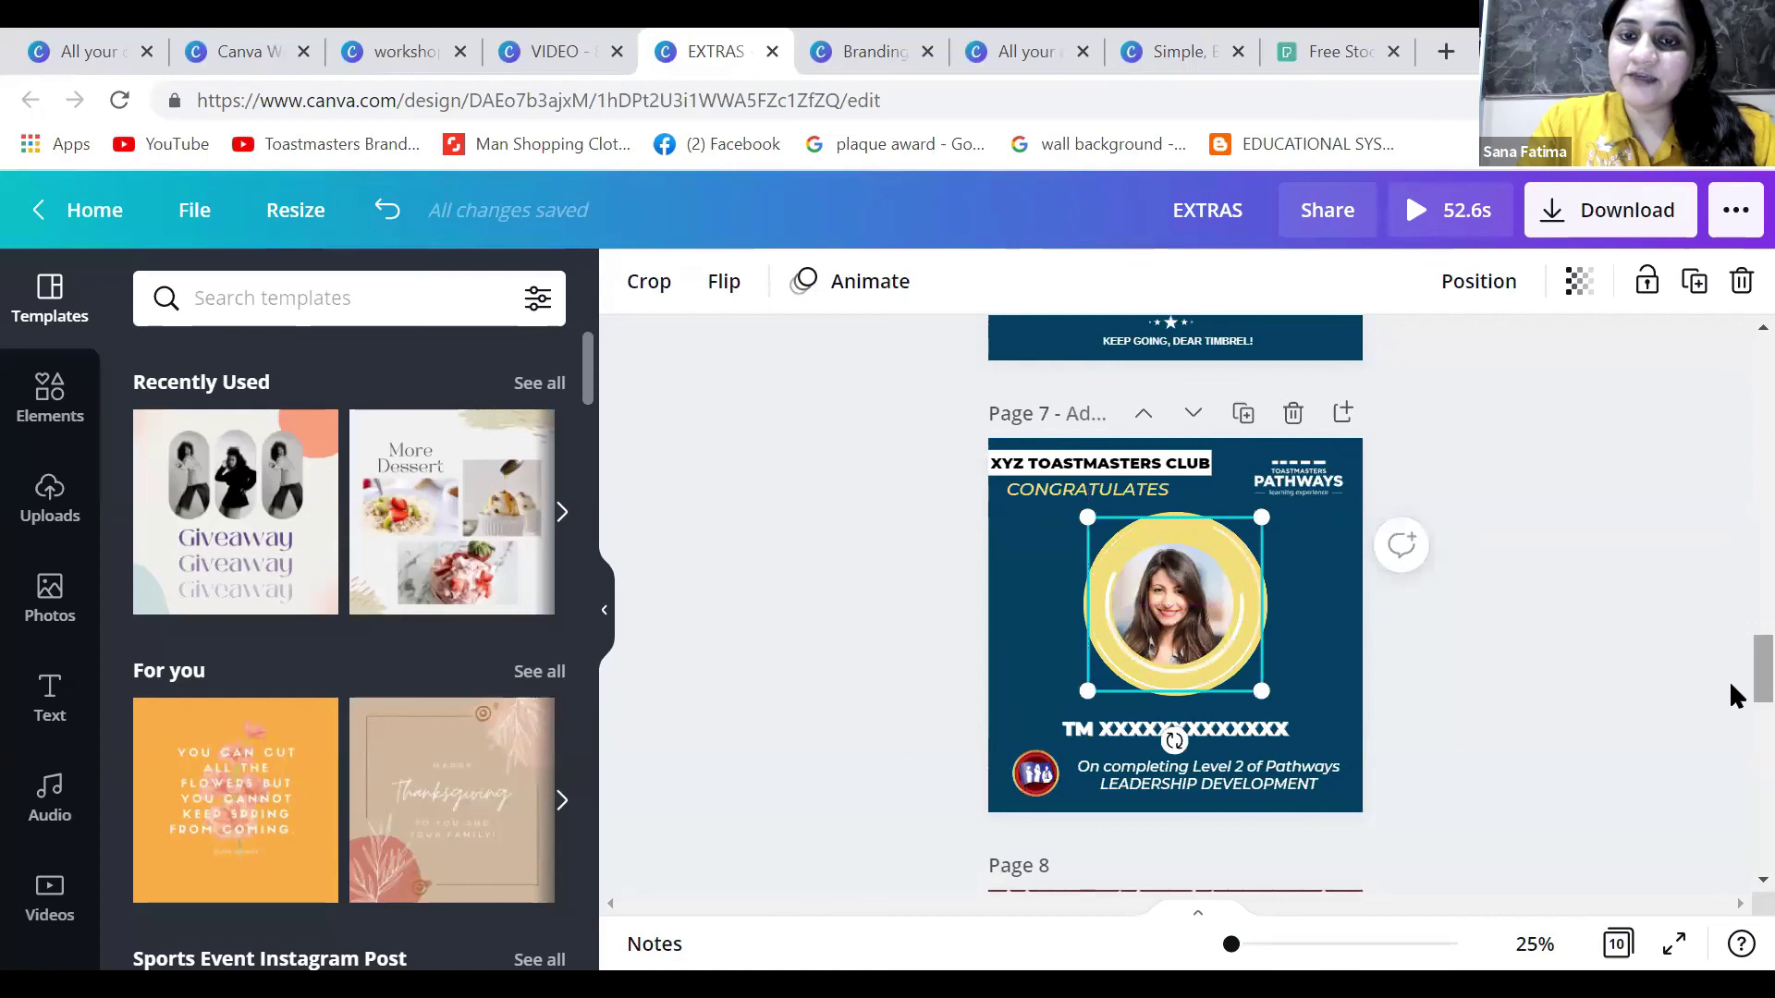
- Examine the President's Distinguished Club congratulation post and its background graphic on page 8
scroll(1327, 631, down, 2)
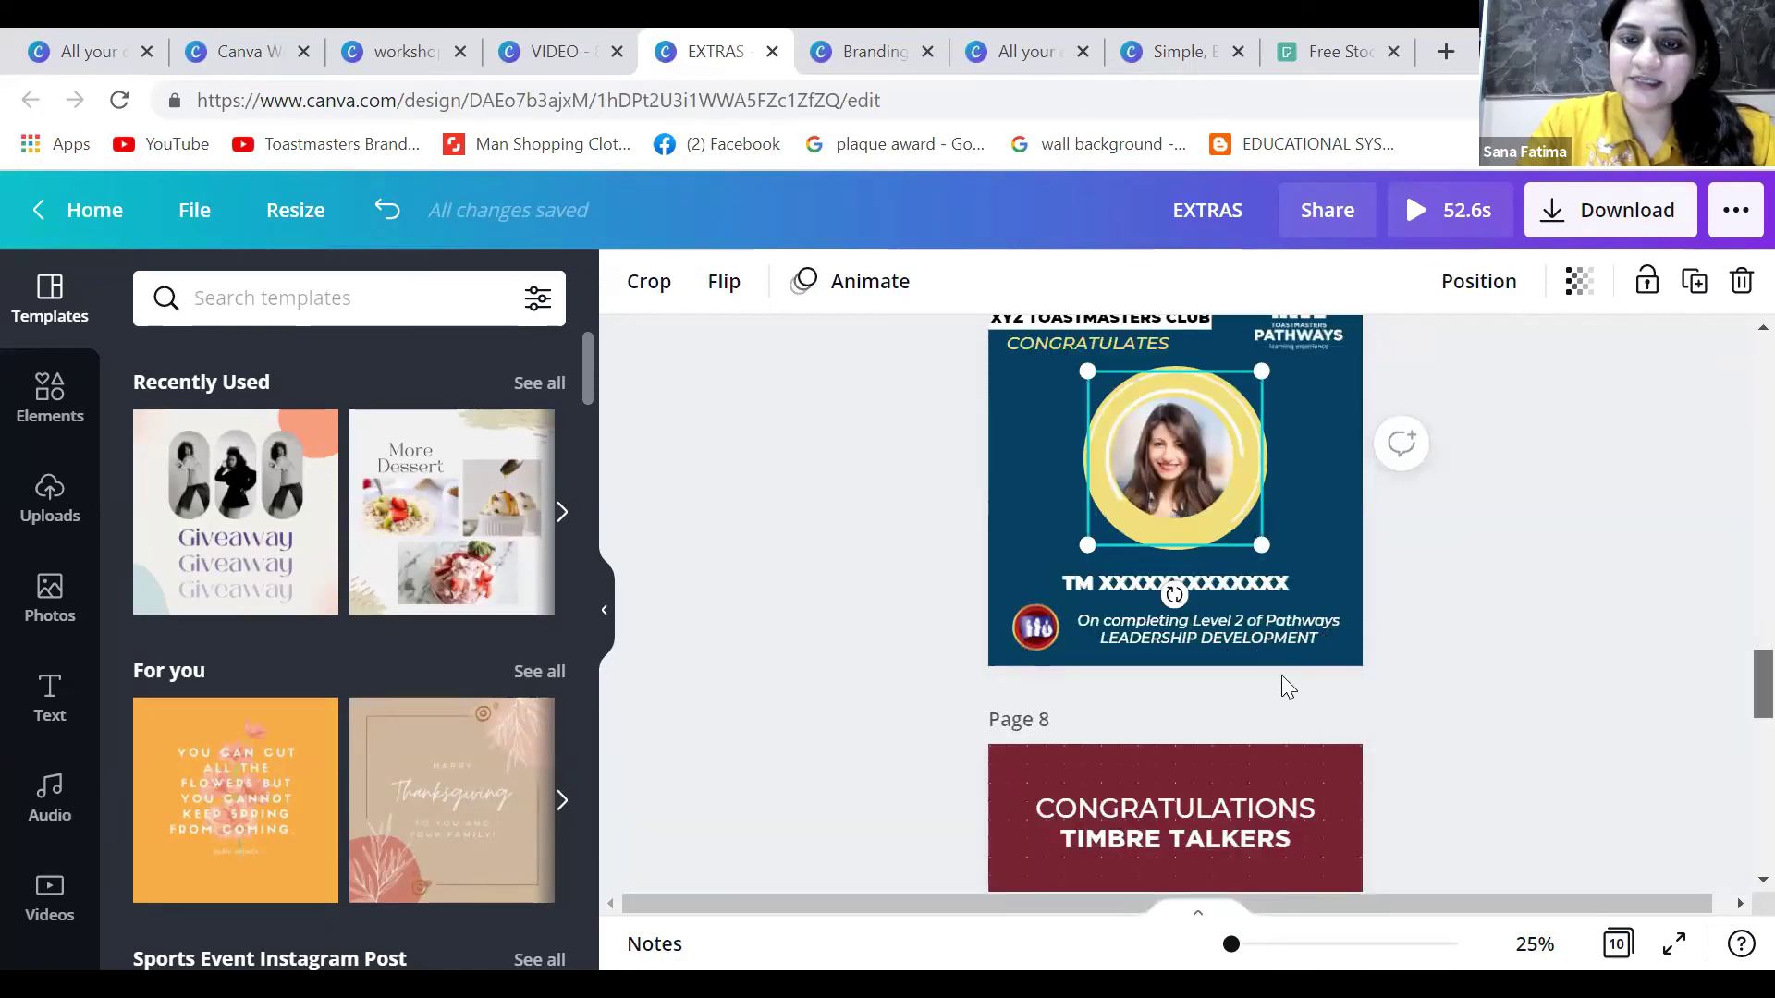
scroll(1259, 717, down, 3)
click(1244, 712)
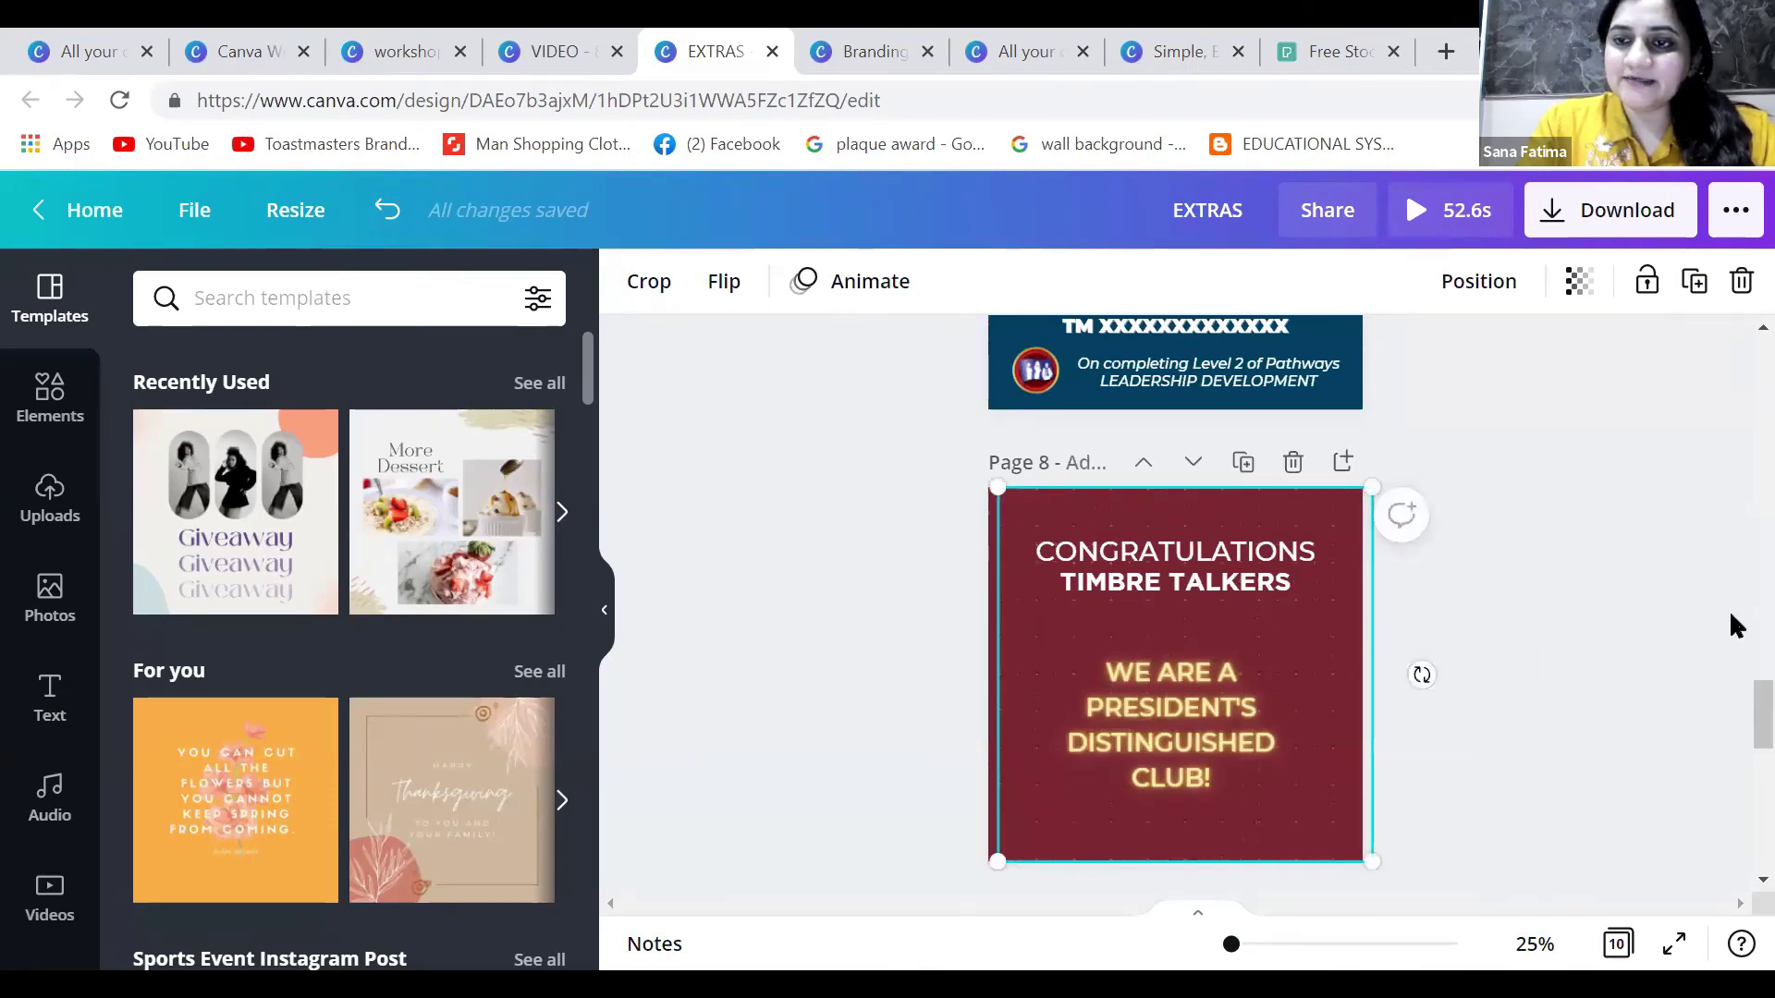
click(1672, 552)
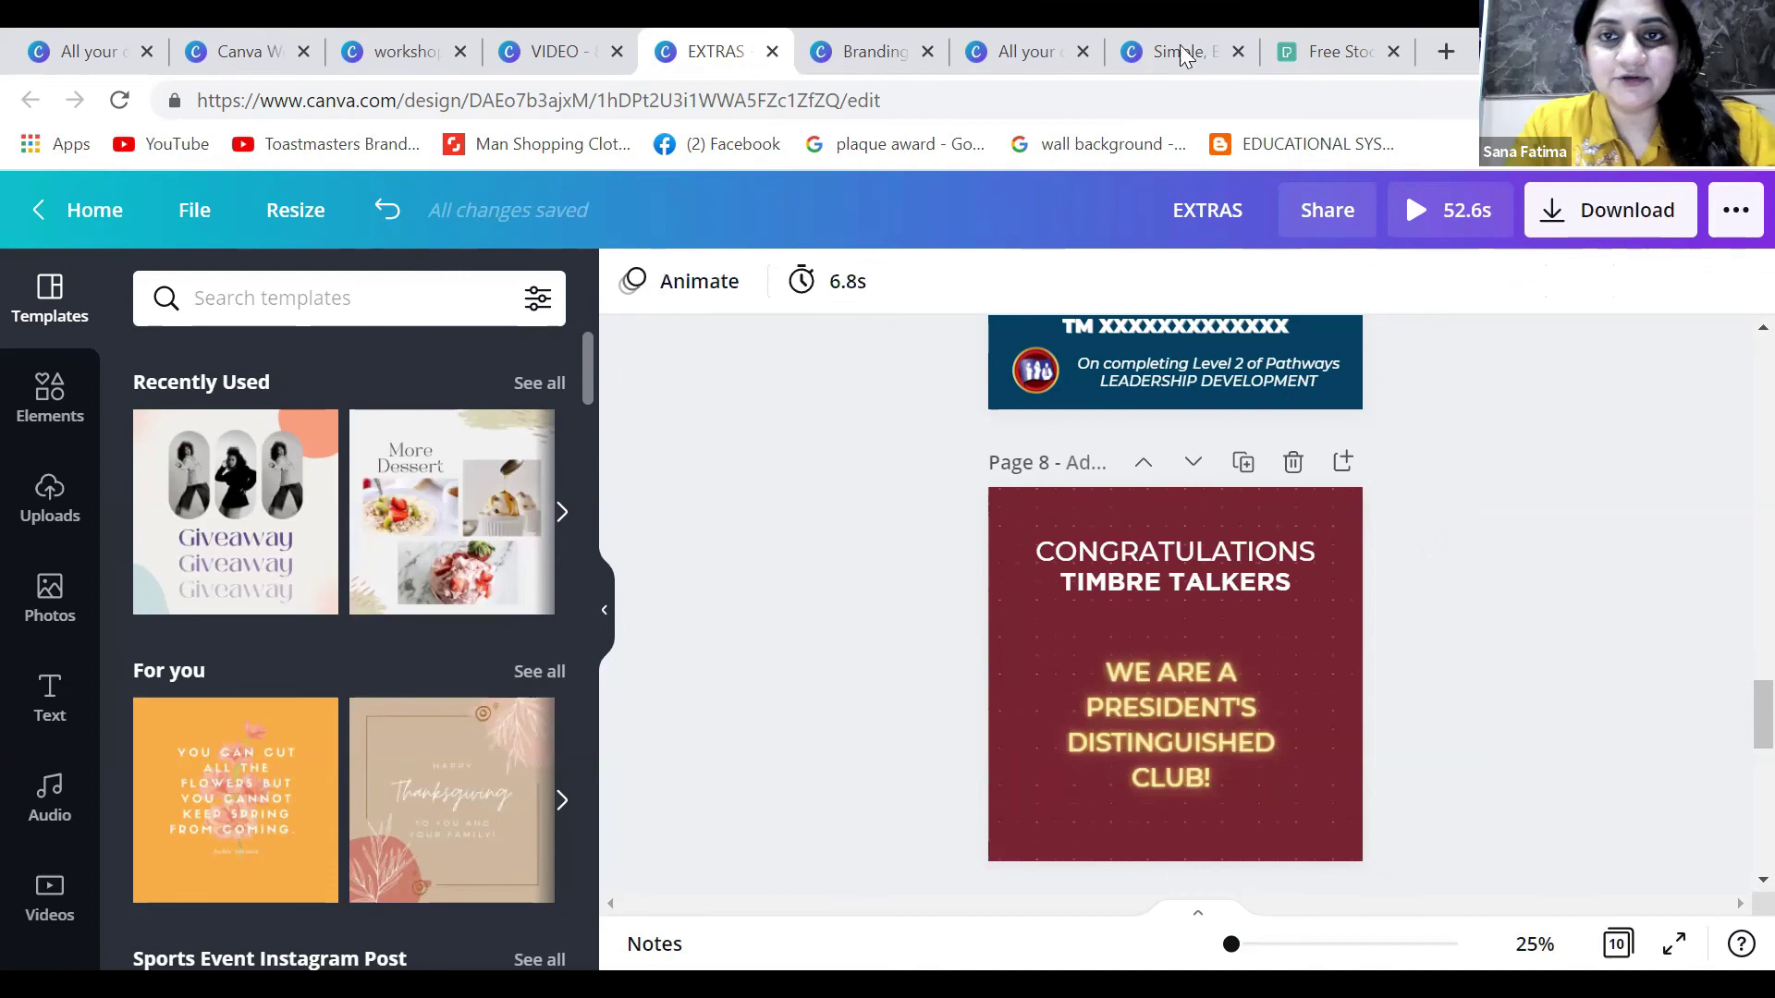